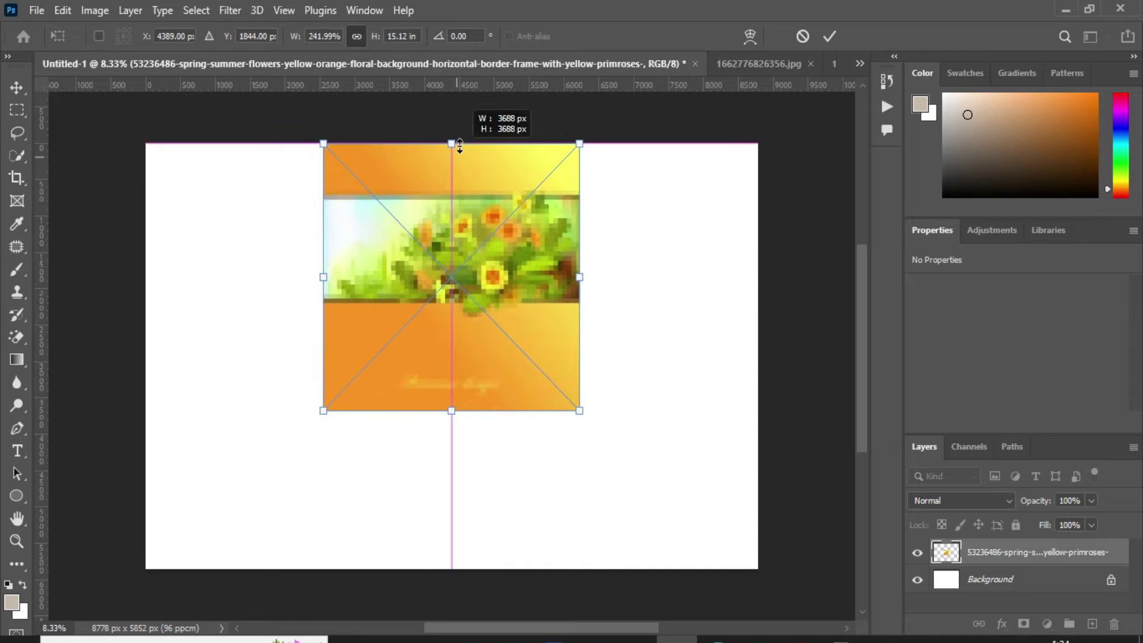
Step: Stretch the floral primrose image to 9360 × 9360 px so it covers the whole banner canvas
drag(452, 411, 443, 620)
scroll(400, 365, down, 1)
drag(437, 141, 437, 94)
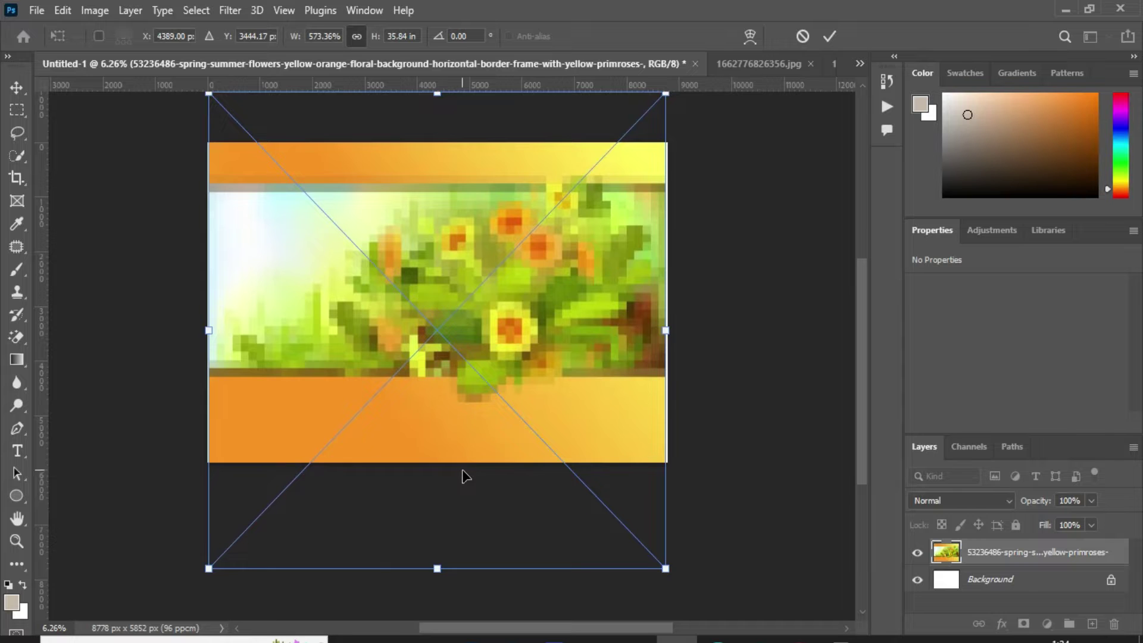
drag(463, 458, 463, 463)
drag(433, 583, 432, 609)
drag(518, 391, 520, 408)
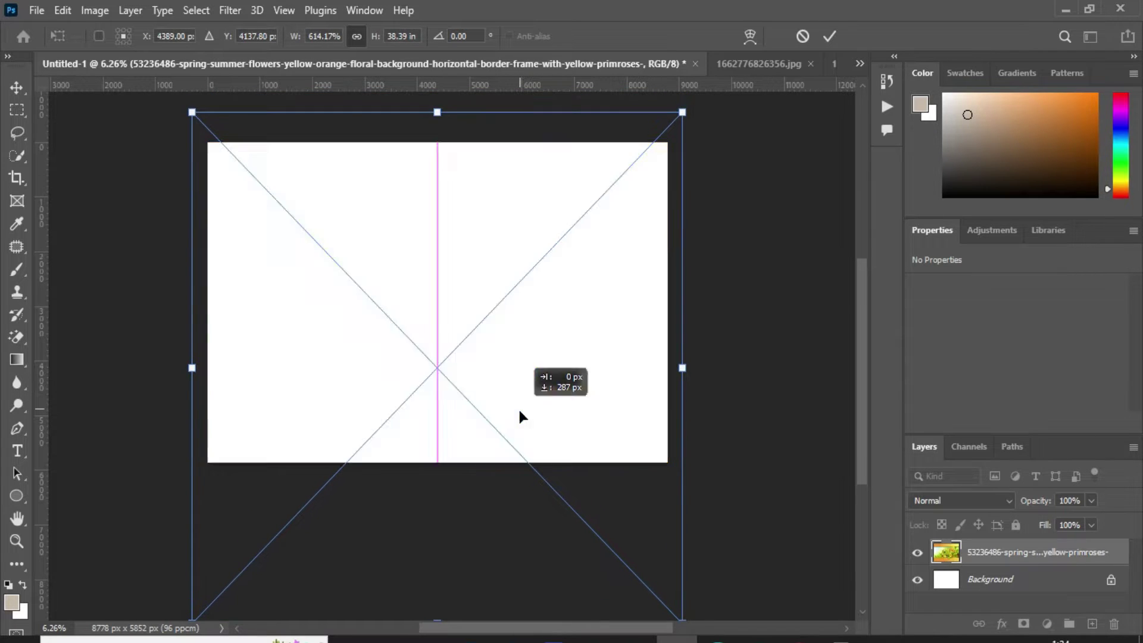
key(Return)
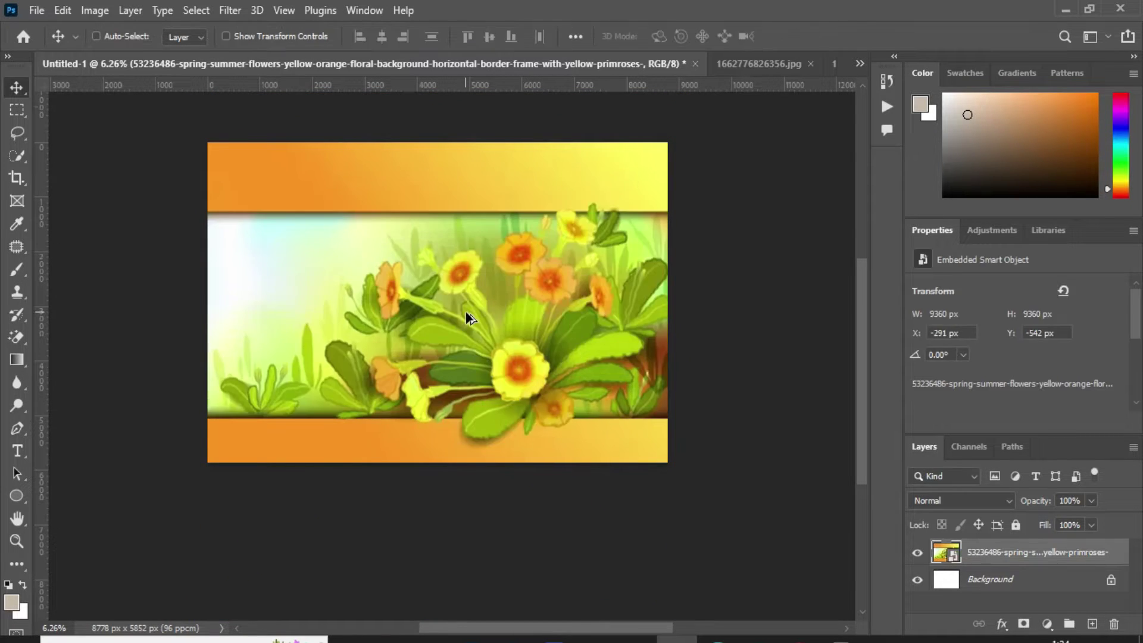
Step: Drag the selected woman from the photo into the banner and scale her to fill the left edge
scroll(467, 318, up, 1)
click(766, 66)
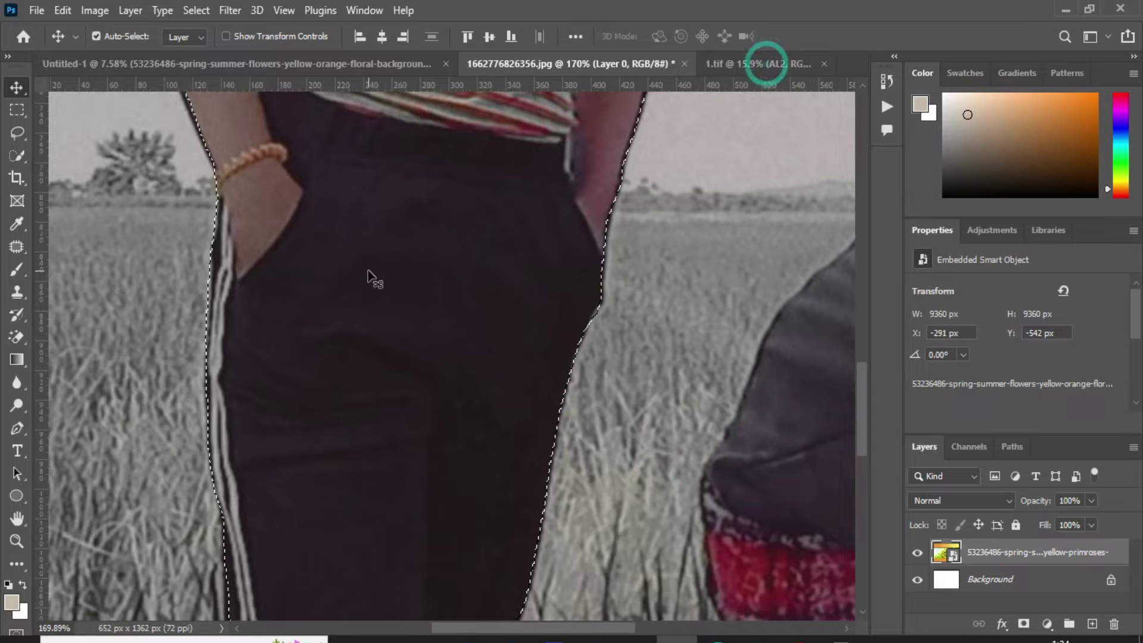
drag(513, 148, 304, 364)
key(ctrl+t)
key(Return)
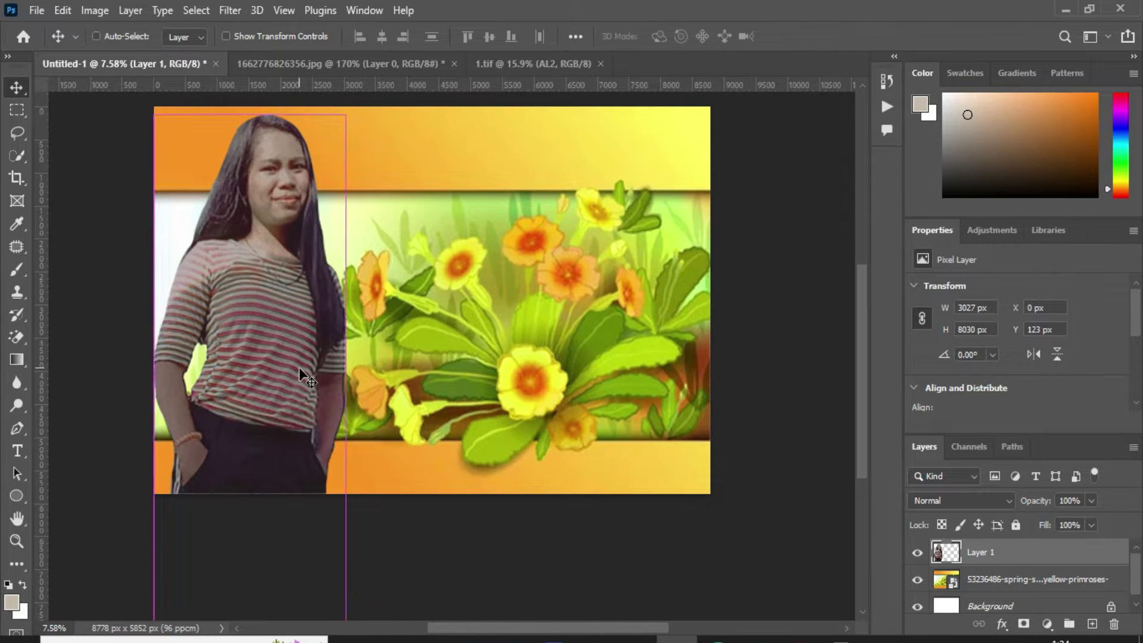
click(239, 13)
Step: Smooth the woman with a Surface Blur of Radius 1 and Threshold 2
mouse_move(297, 226)
click(499, 400)
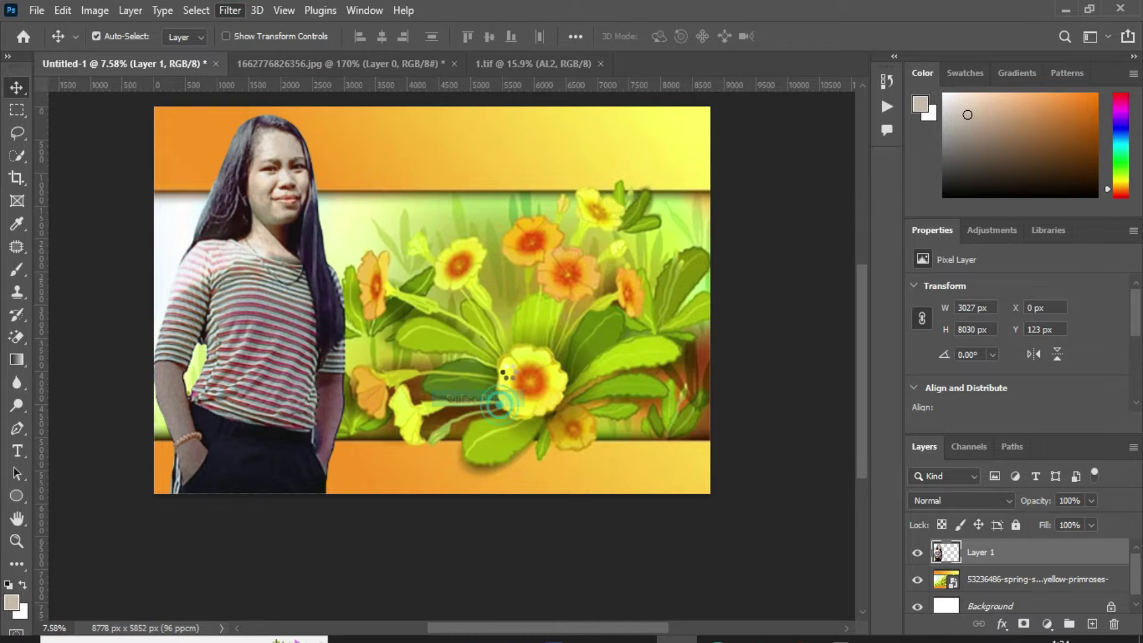
click(519, 189)
drag(511, 243, 563, 263)
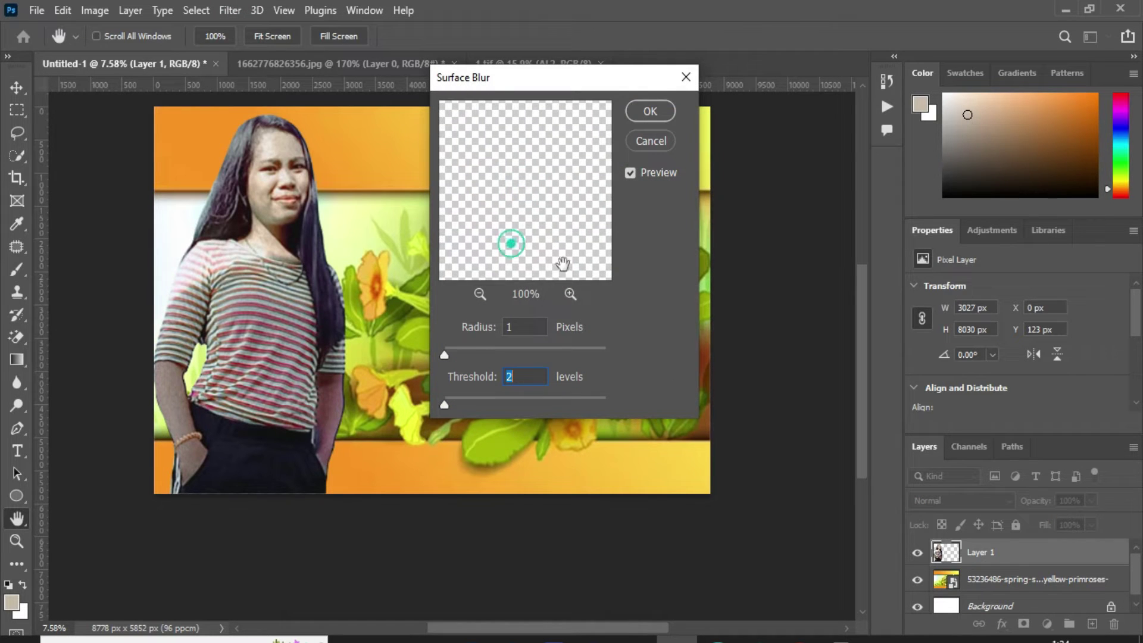
key(Return)
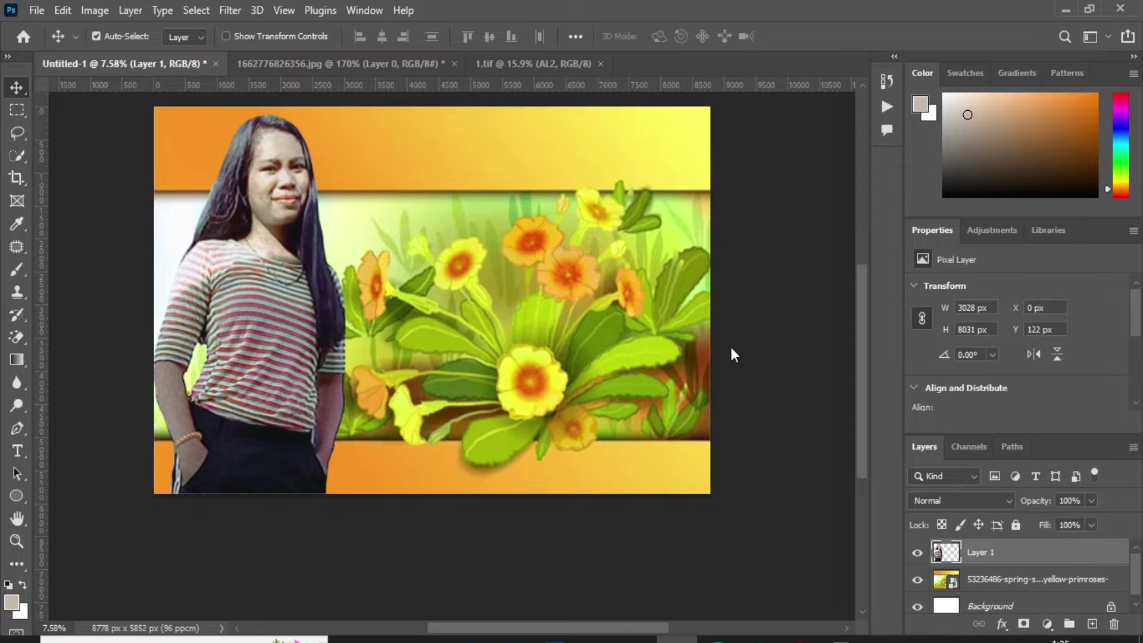
Step: Shift her midtones with Color Balance to -11 cyan and -18 magenta
click(92, 10)
mouse_move(141, 51)
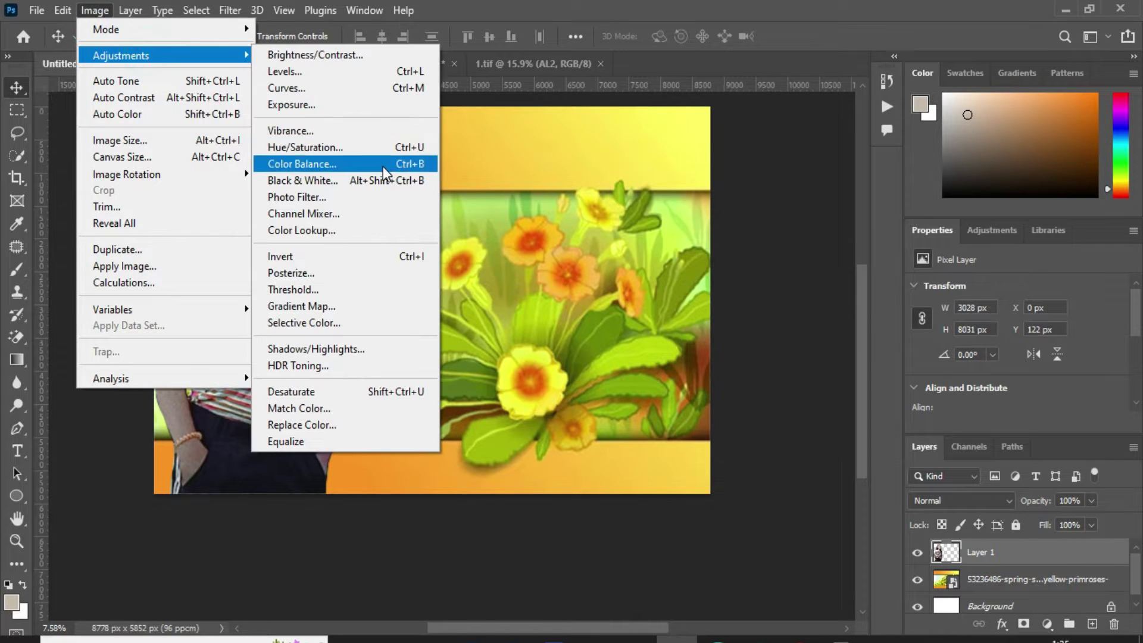
click(381, 169)
drag(682, 192, 669, 214)
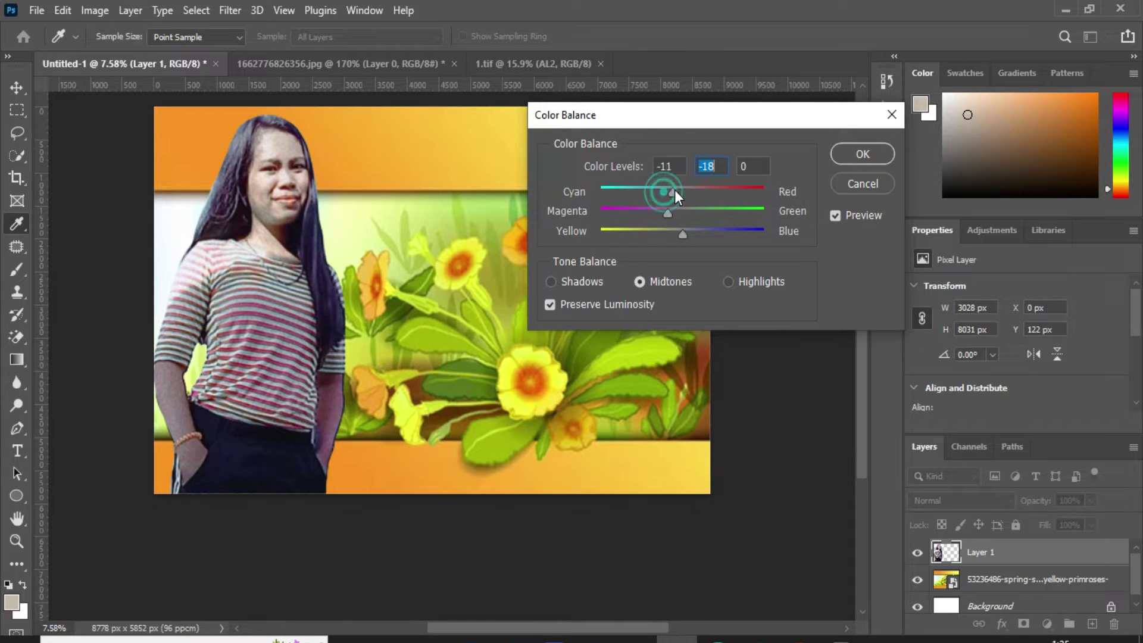
click(851, 154)
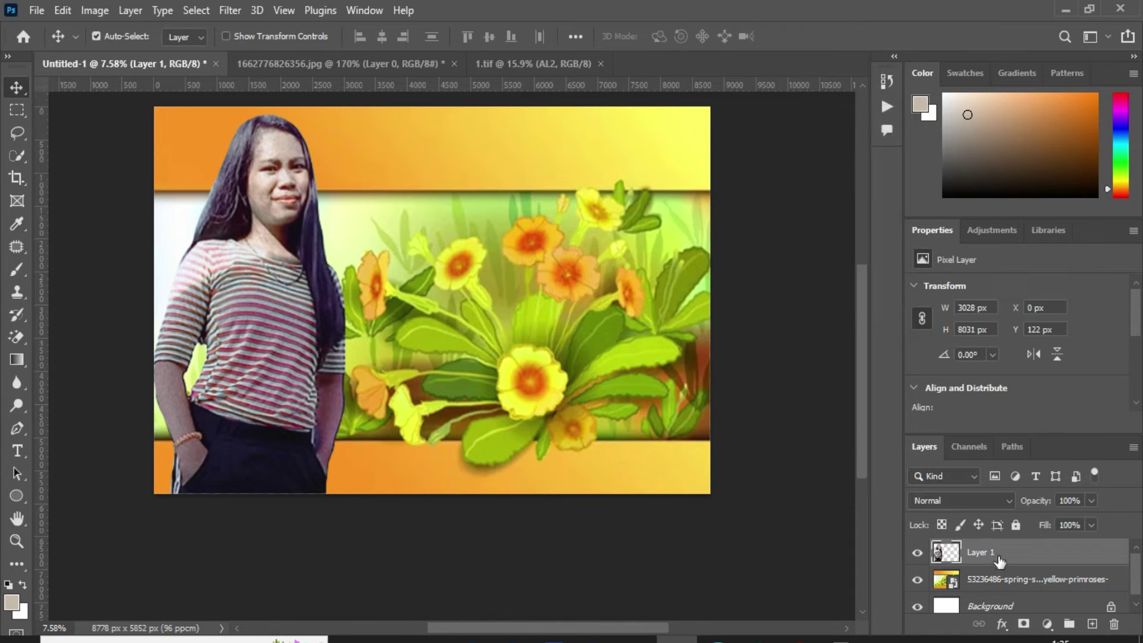
Step: Give Layer 1 a white (ffffff) Outer Glow with 0% spread, 76 px size and 49% opacity
right_click(996, 555)
click(825, 25)
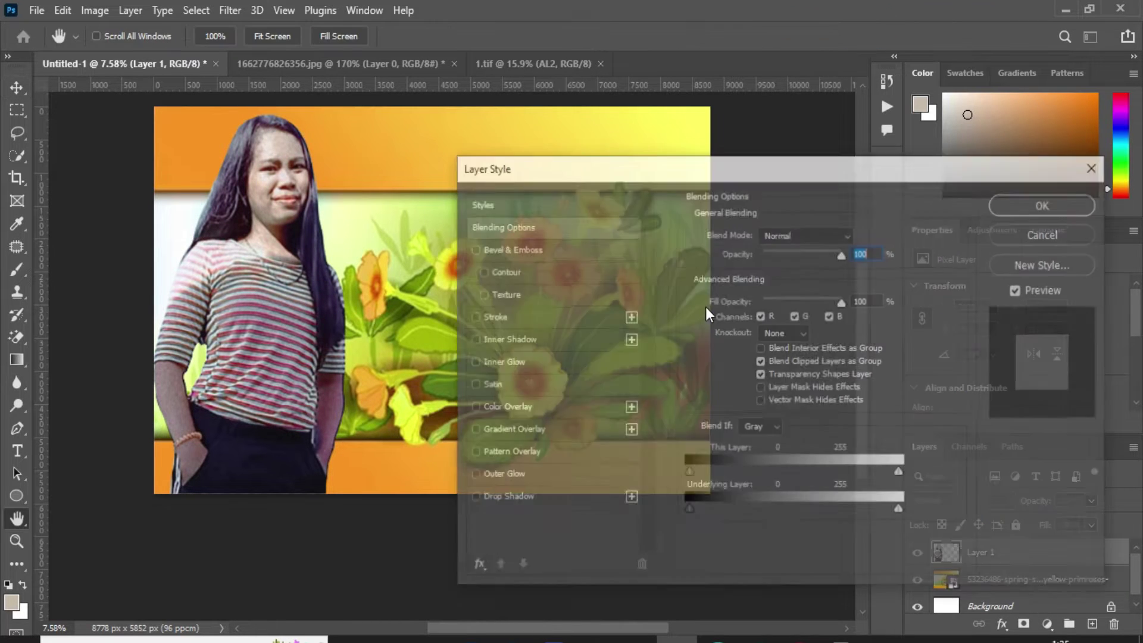
click(500, 475)
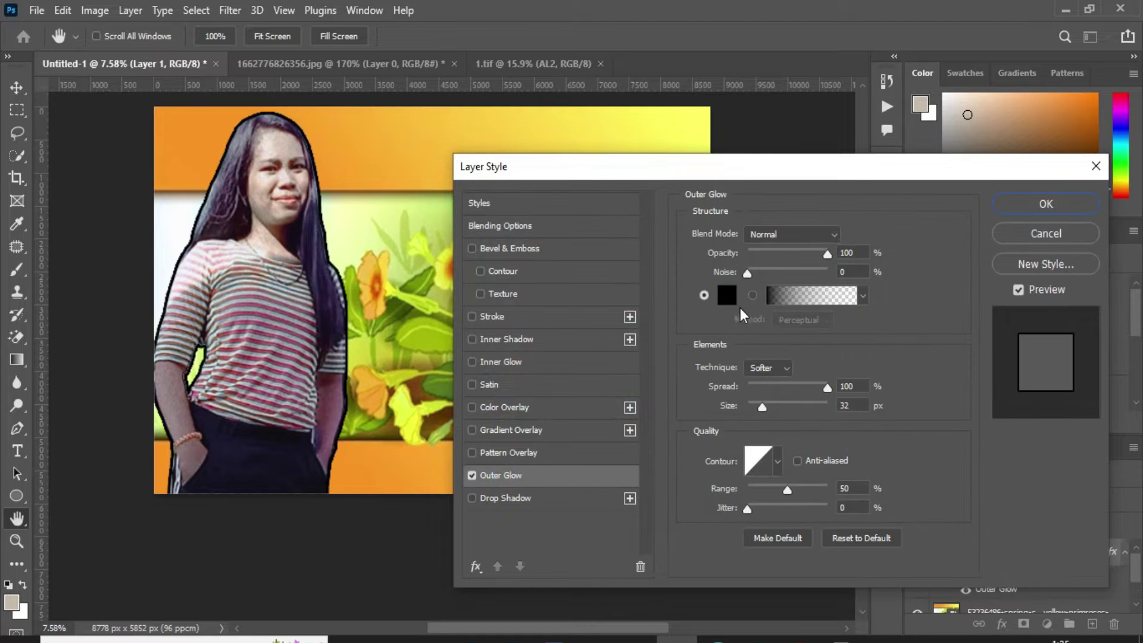
drag(774, 387, 745, 387)
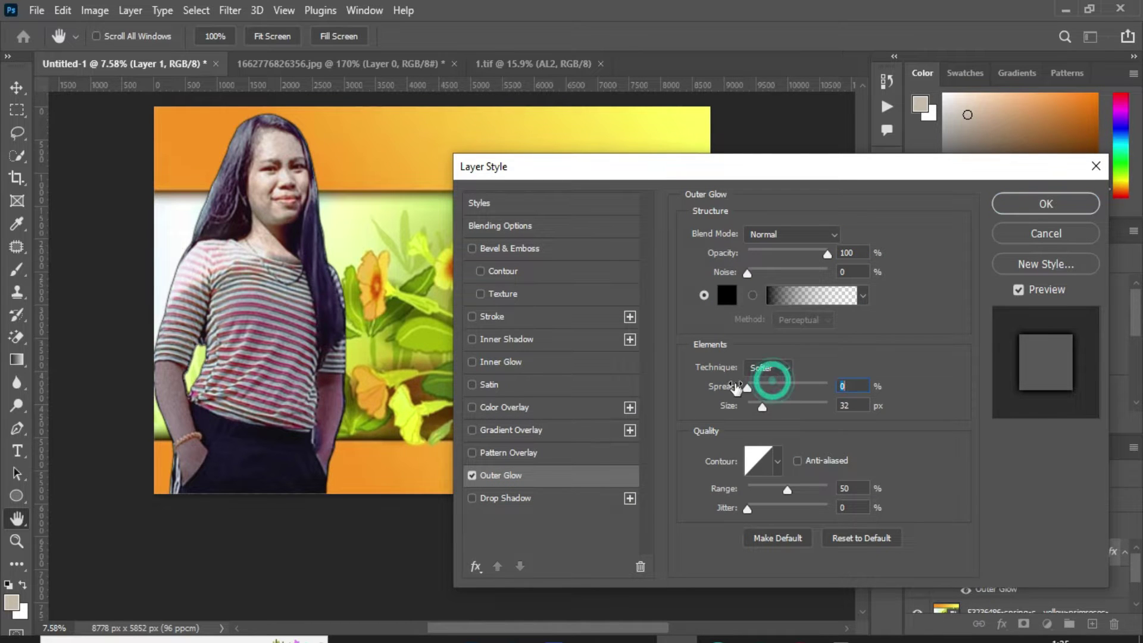
click(725, 296)
text(ffffff)
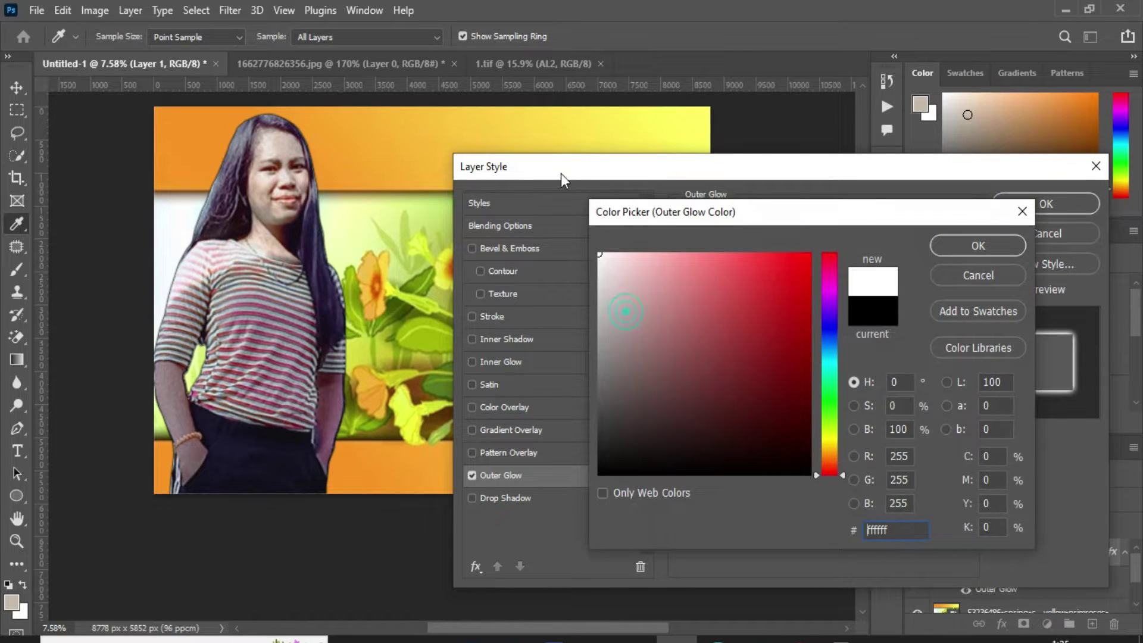
click(955, 244)
drag(764, 404, 777, 405)
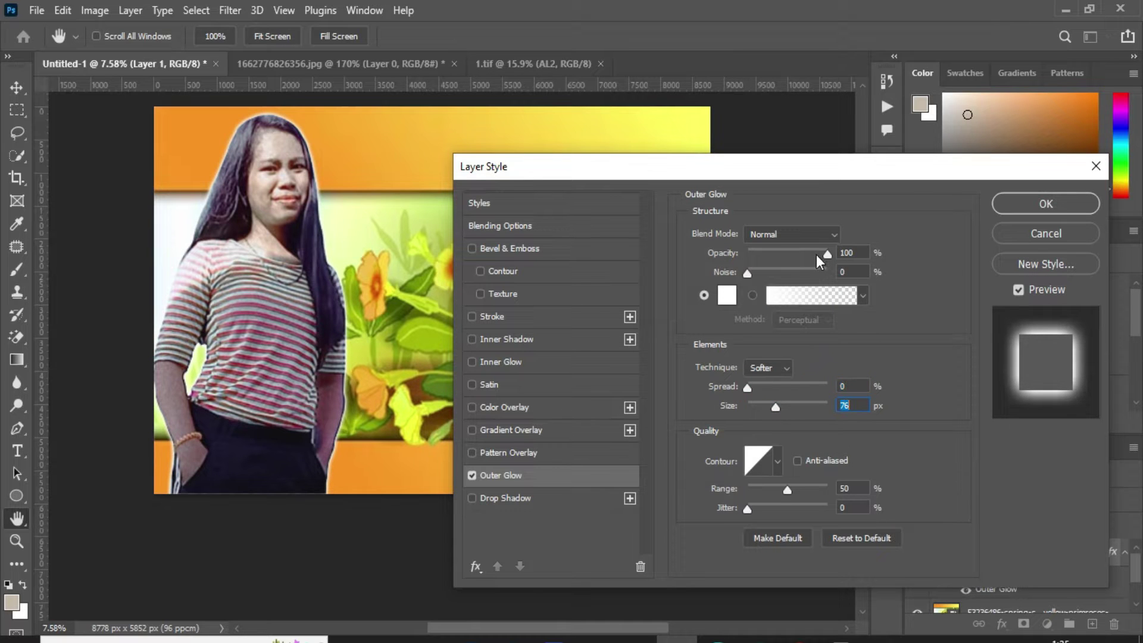
drag(814, 250, 783, 248)
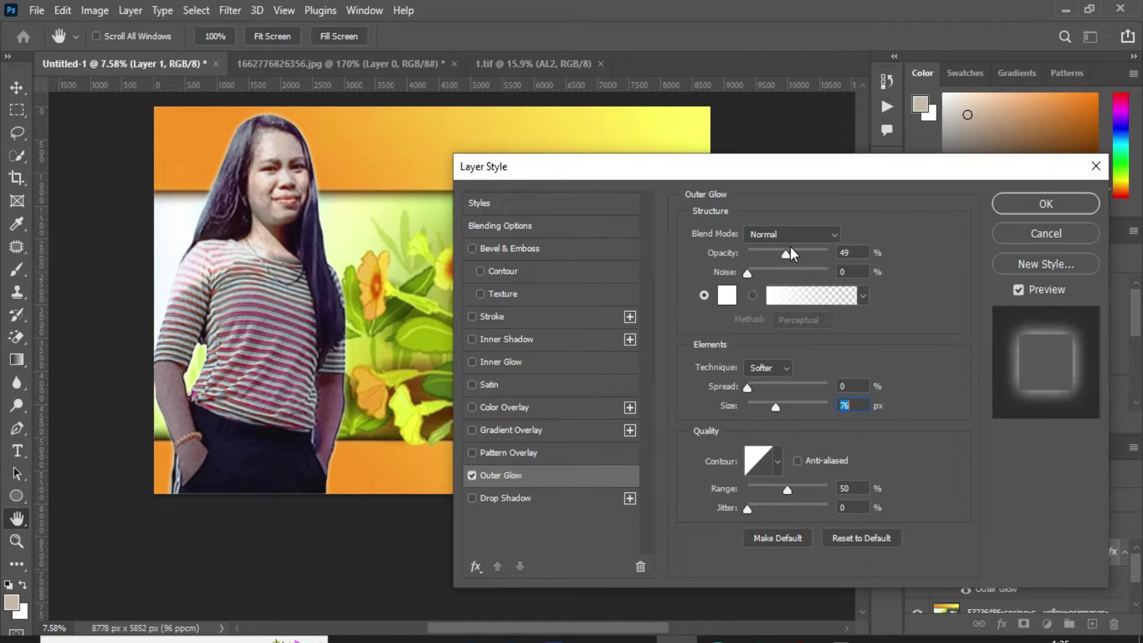
click(1012, 205)
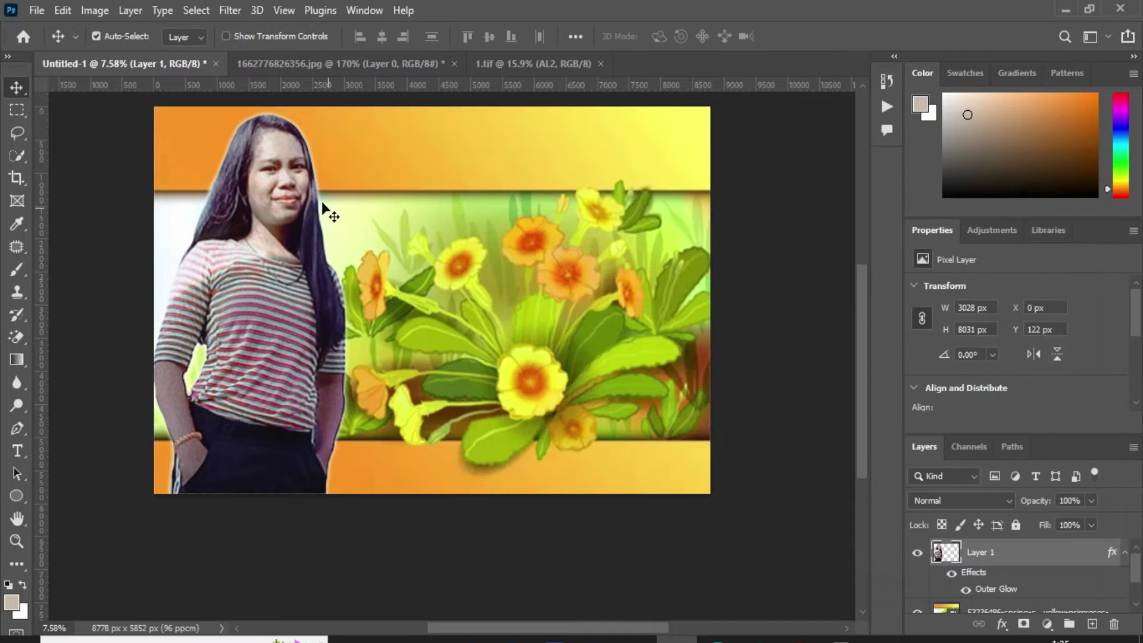
Step: Start a text layer near the banner top in white, Blacksword font, 200 pt
key(t)
click(370, 166)
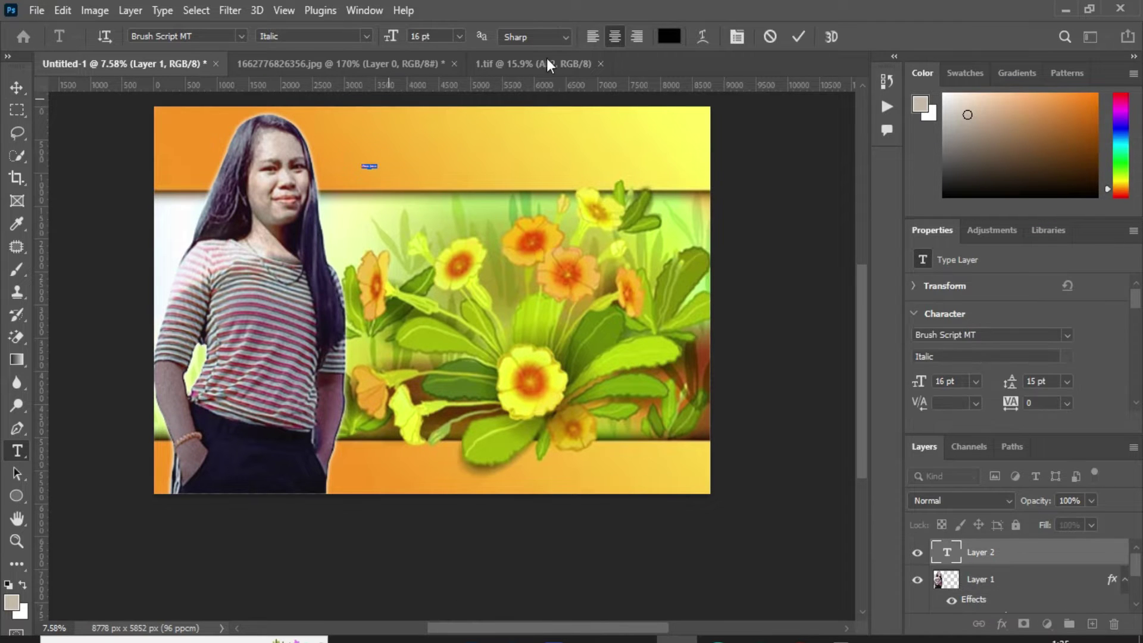
click(669, 37)
text(ffffff)
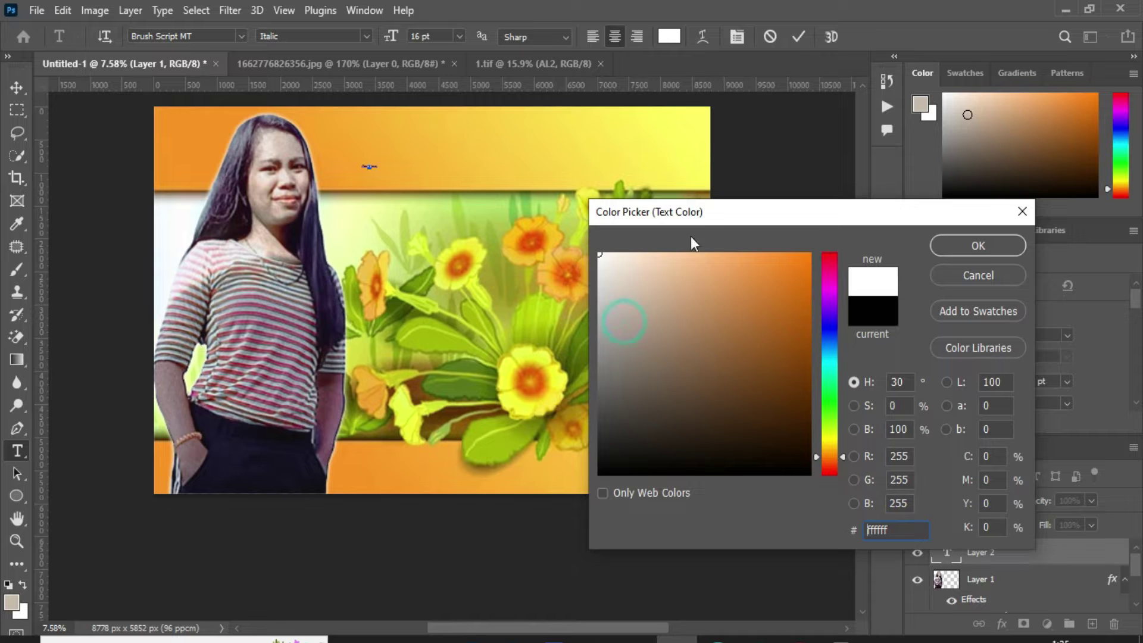
click(978, 246)
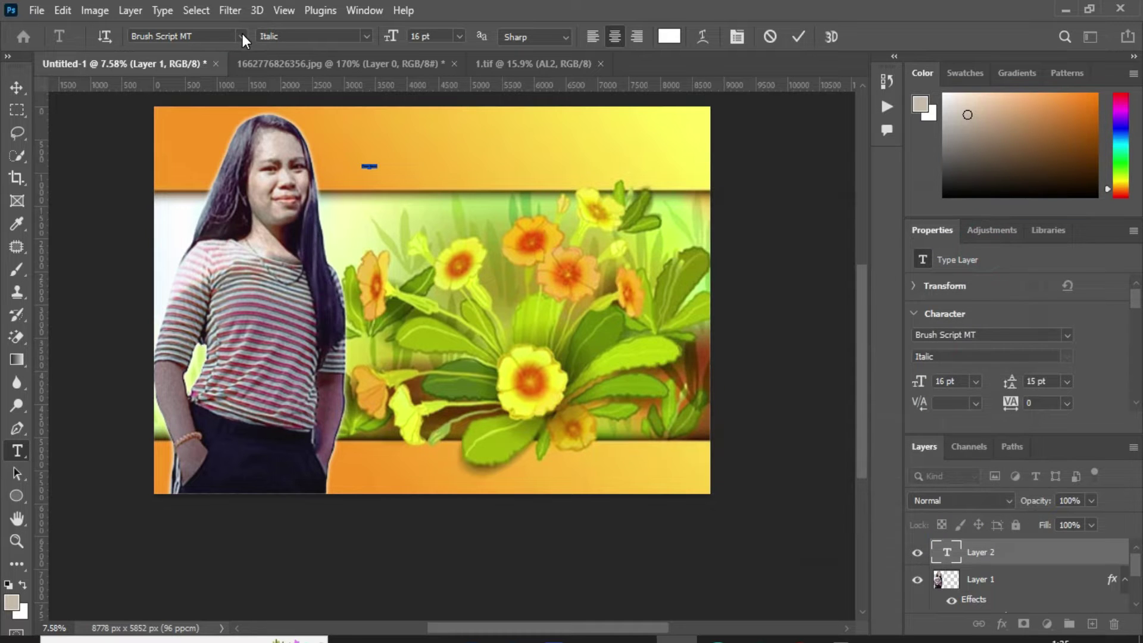
click(242, 34)
click(355, 122)
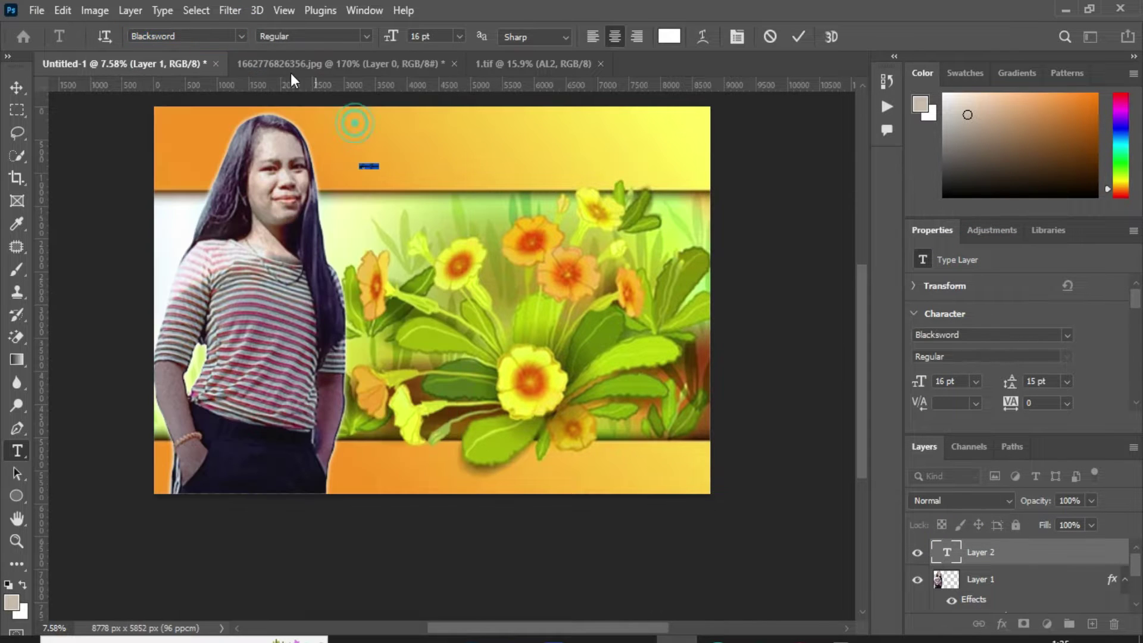
click(446, 40)
text(200)
key(Return)
click(465, 151)
key(ctrl+a)
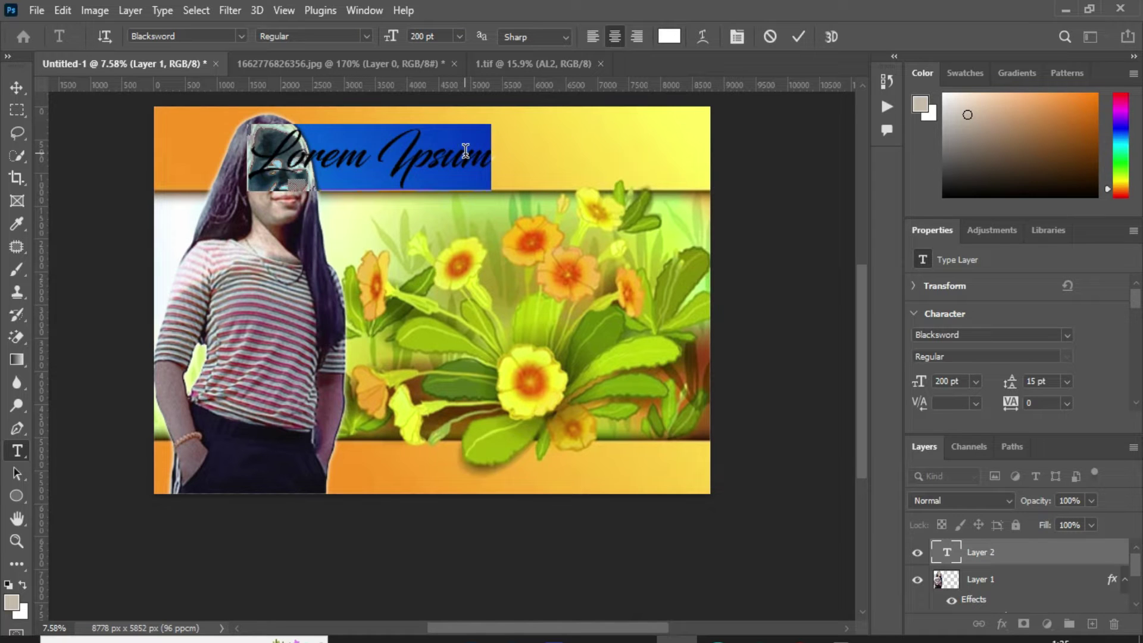
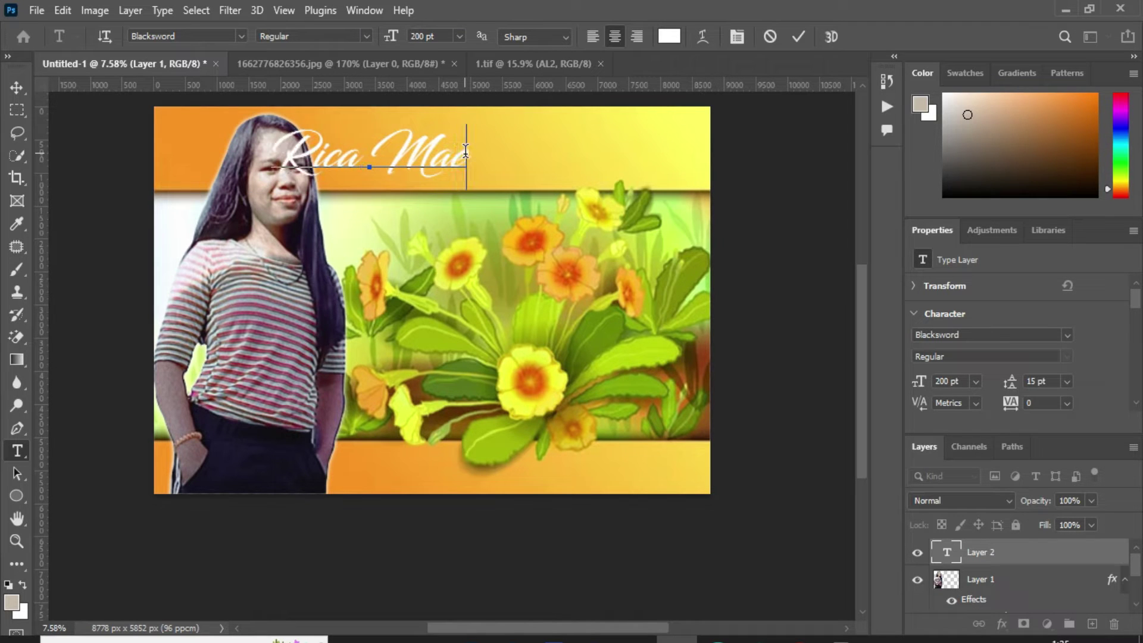
drag(484, 251, 544, 248)
key(ctrl+Return)
key(ctrl+t)
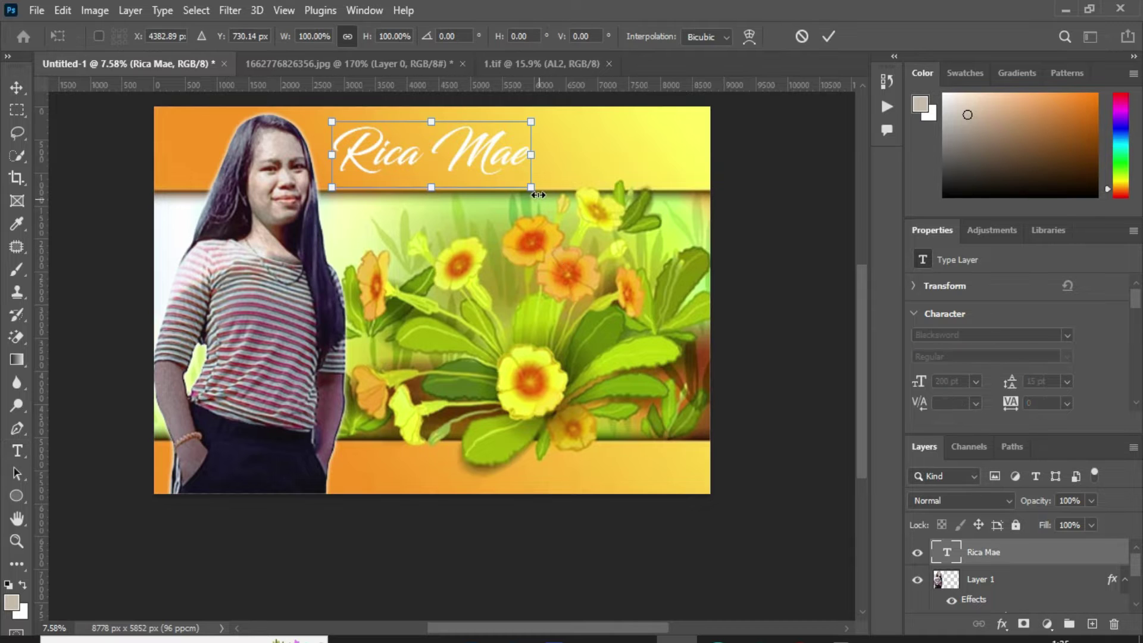
drag(568, 202, 658, 228)
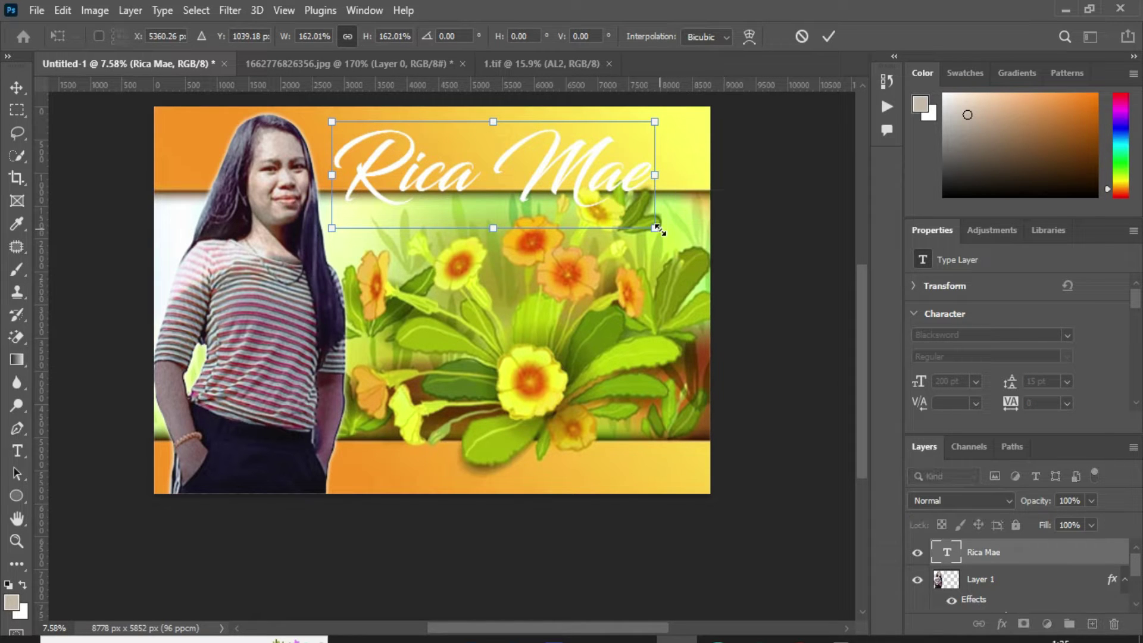
key(Return)
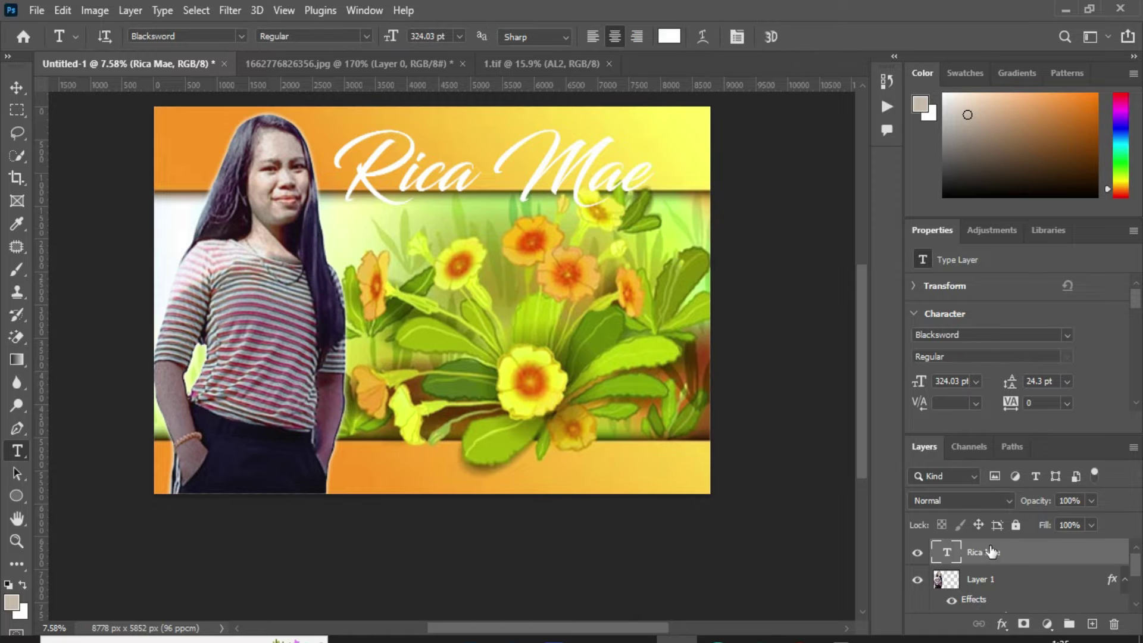
right_click(990, 550)
Step: Outline the title with a 24 px stroke in dark navy sampled from the trousers
click(816, 24)
drag(542, 184, 738, 157)
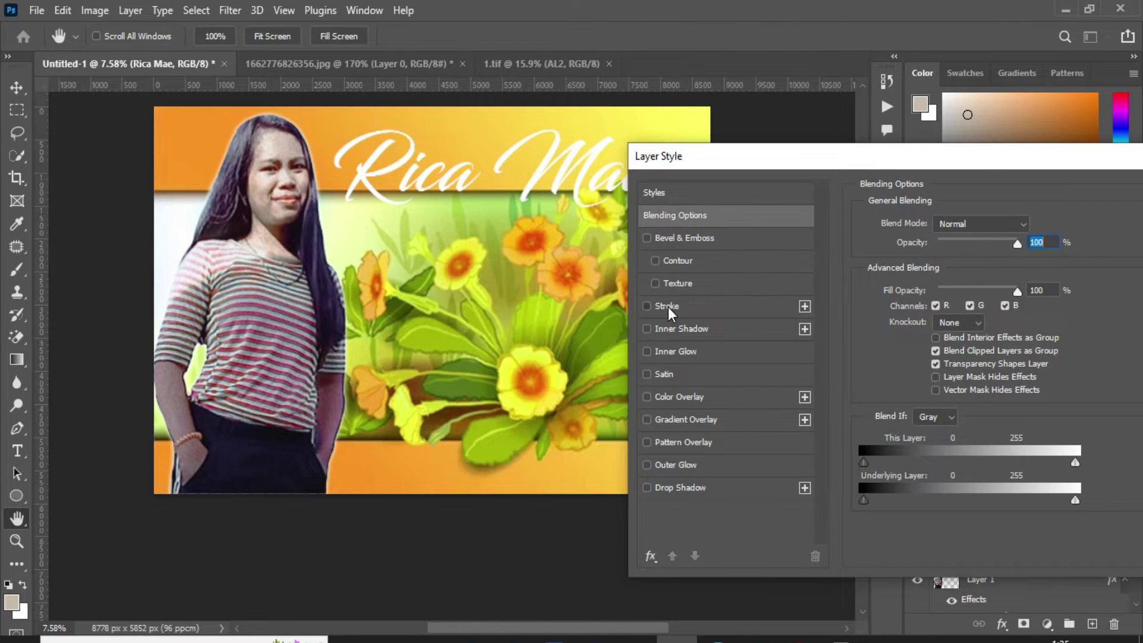
click(667, 306)
click(901, 350)
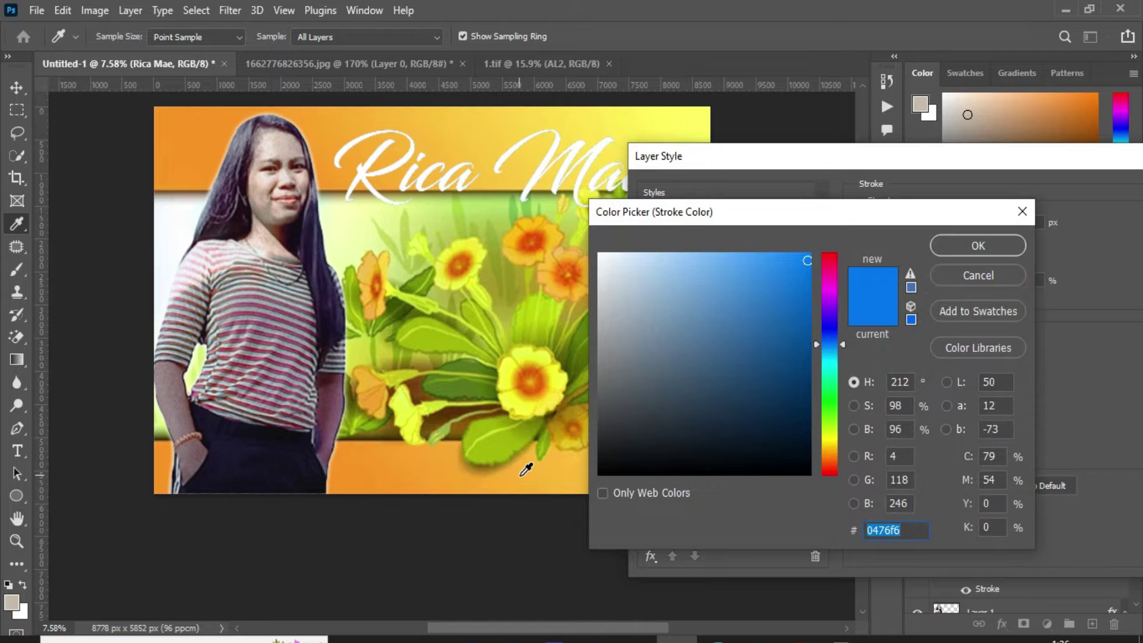
click(309, 467)
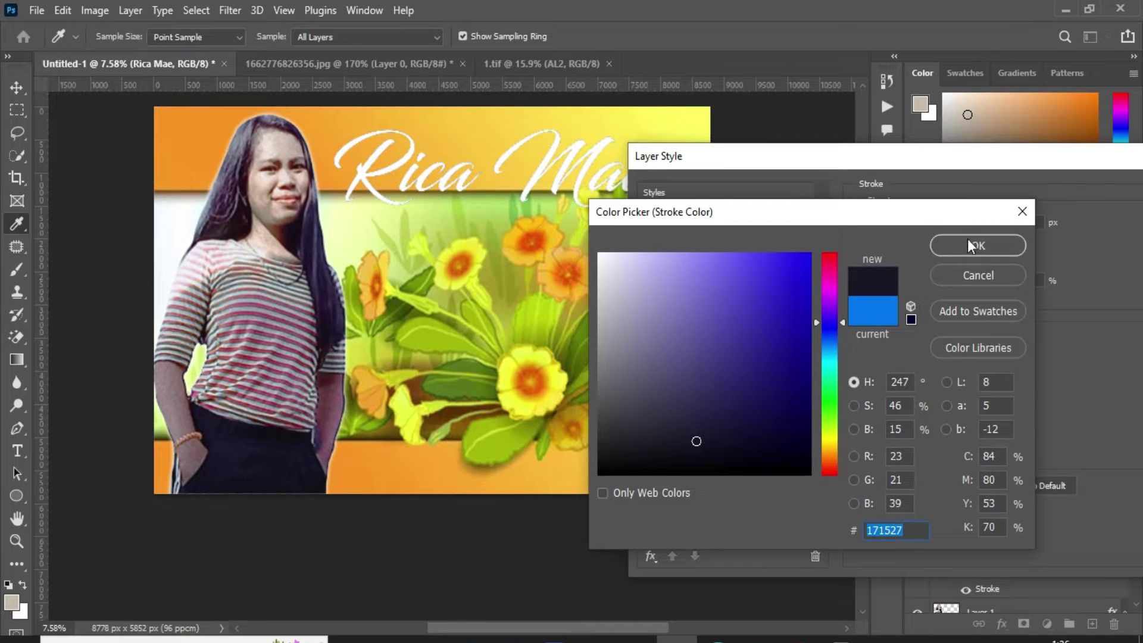
click(969, 245)
drag(918, 221, 934, 225)
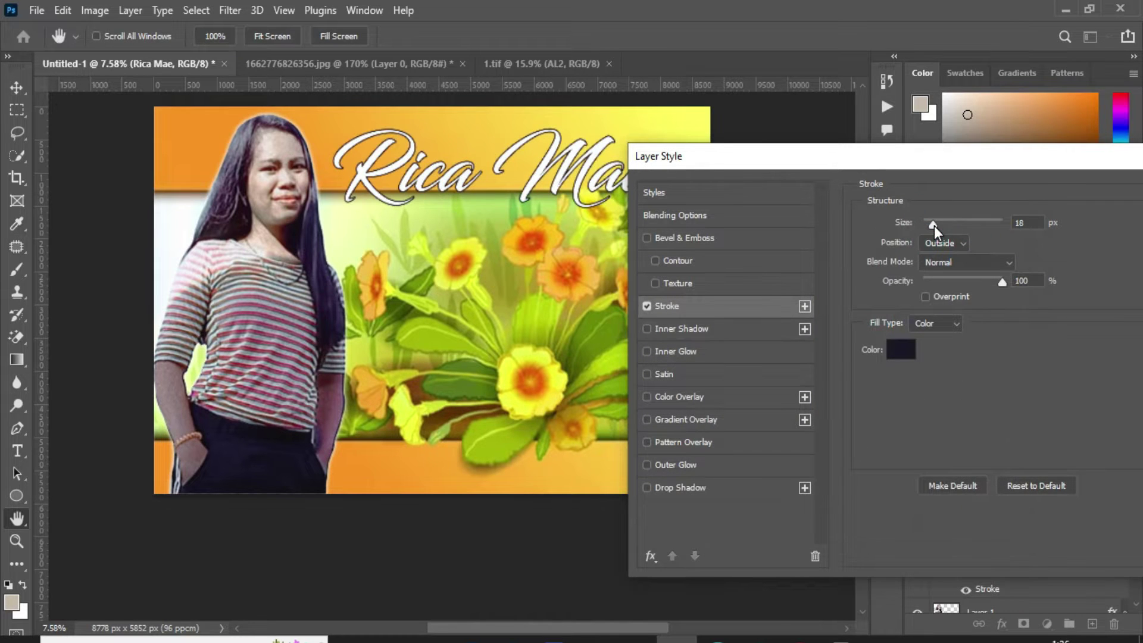
Step: Add a drop shadow at 100 px distance to the title and apply the styles
click(682, 487)
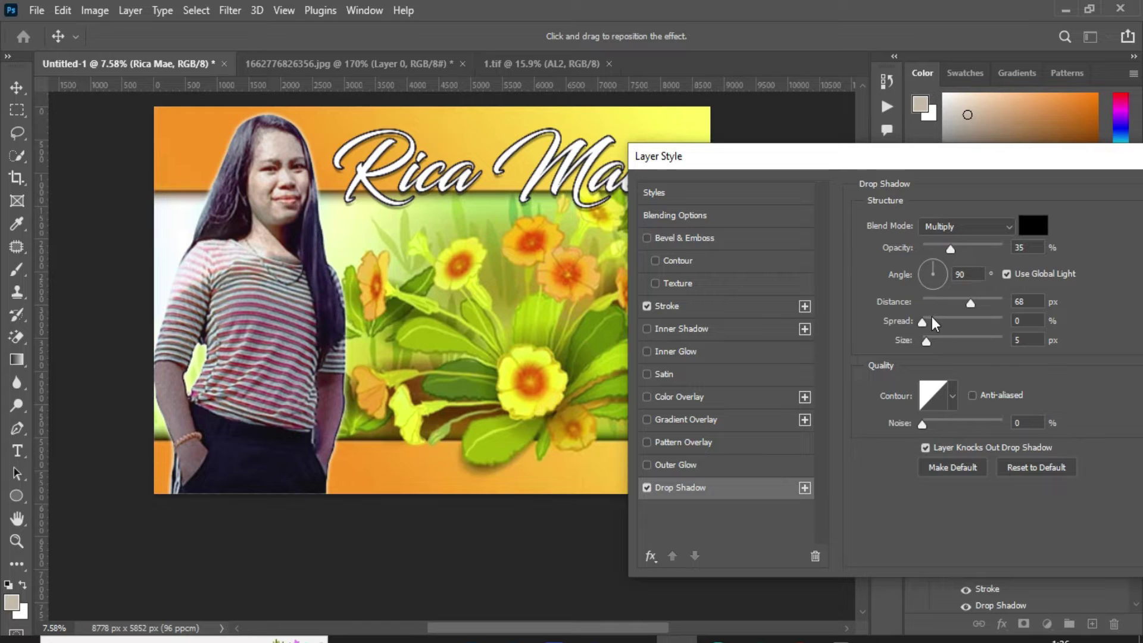
drag(973, 302, 984, 304)
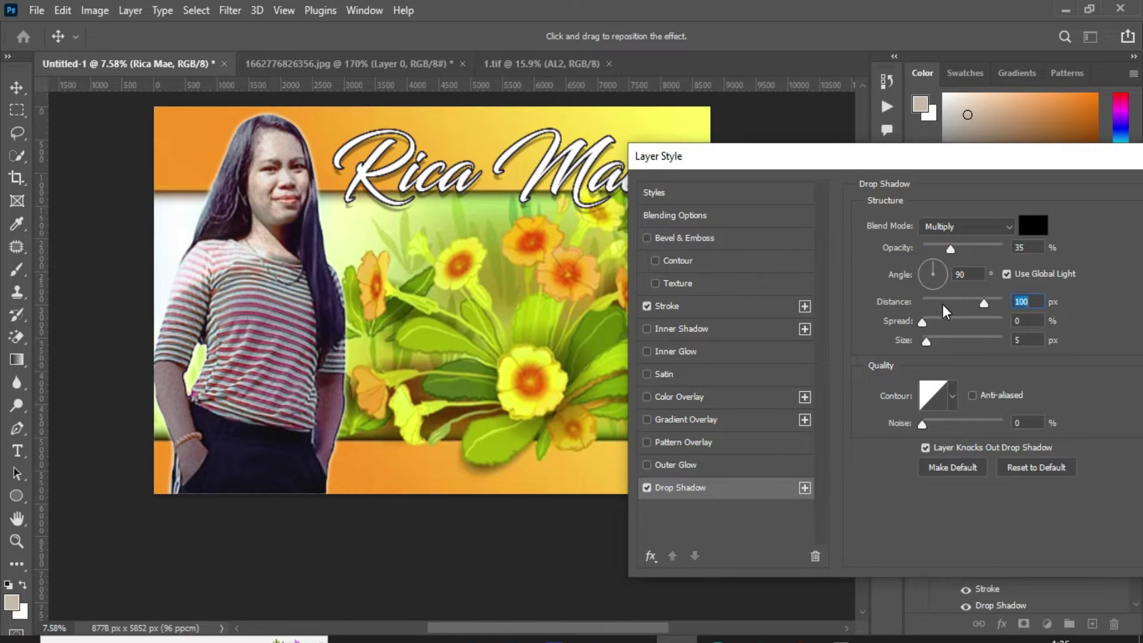
drag(1106, 161, 774, 271)
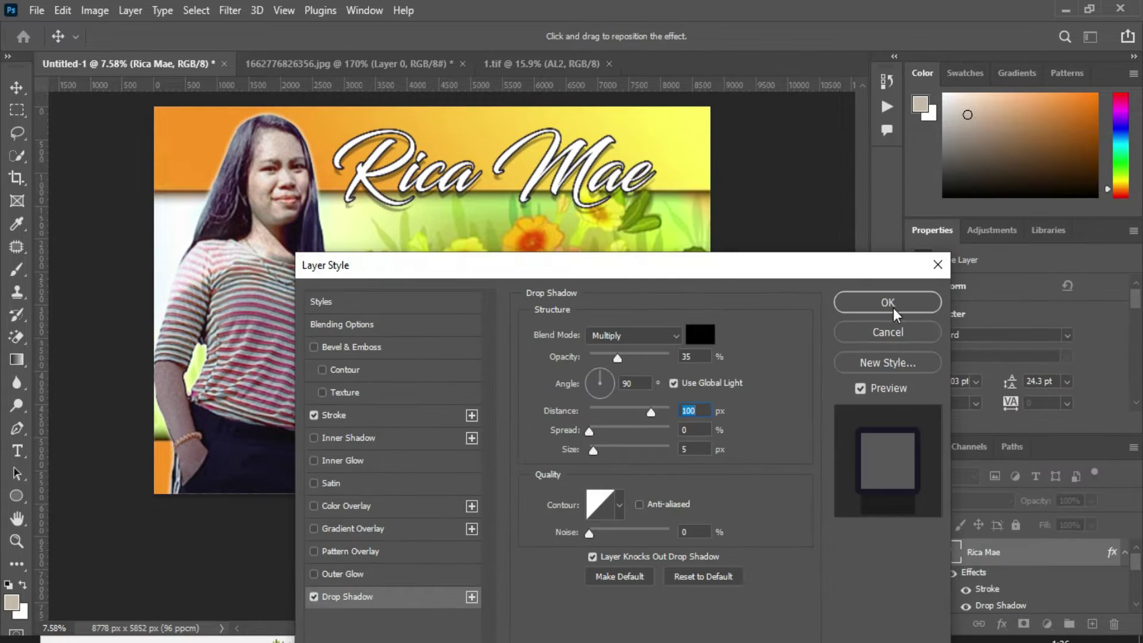
click(888, 302)
scroll(672, 232, up, 2)
scroll(673, 232, down, 2)
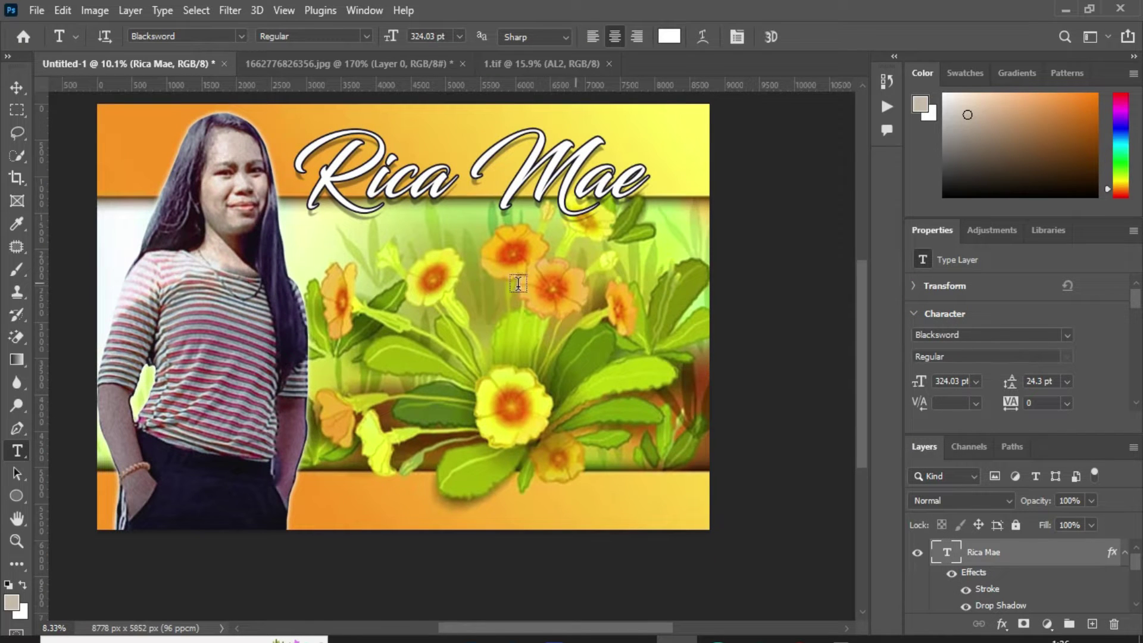
Step: Type a white '@' in Imprint MT Shadow below the title
click(423, 282)
click(241, 37)
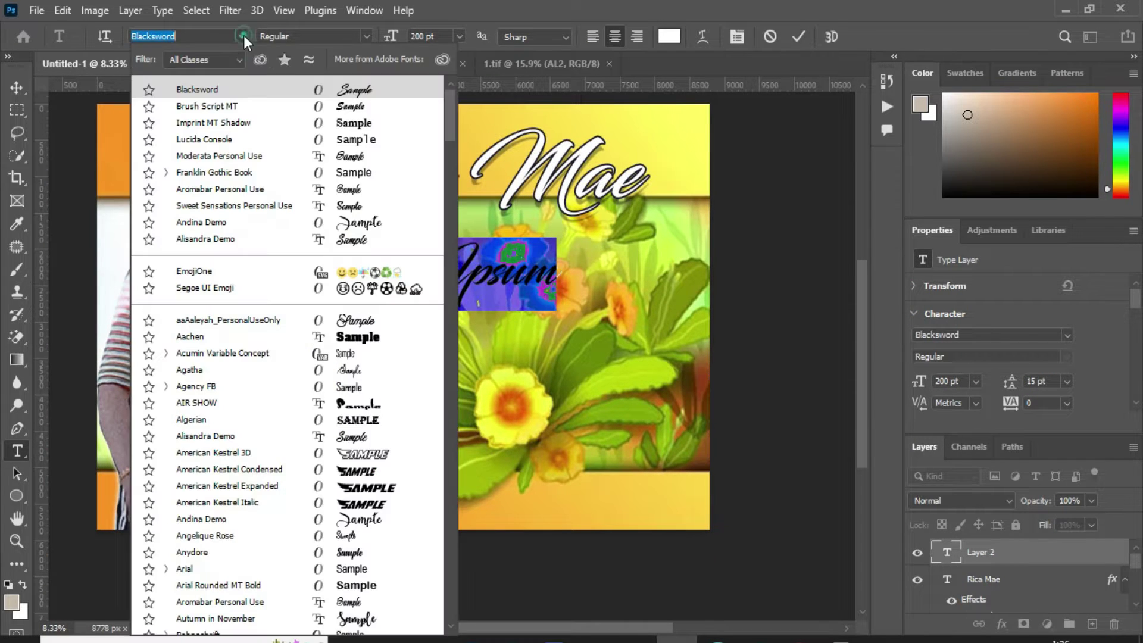
click(357, 122)
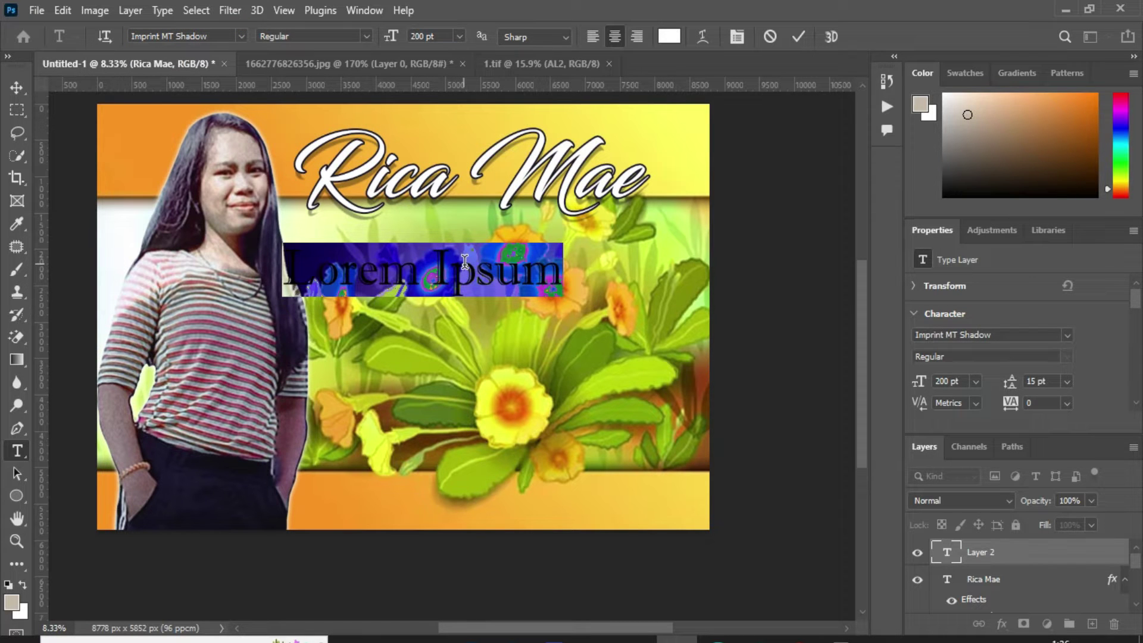
text(@)
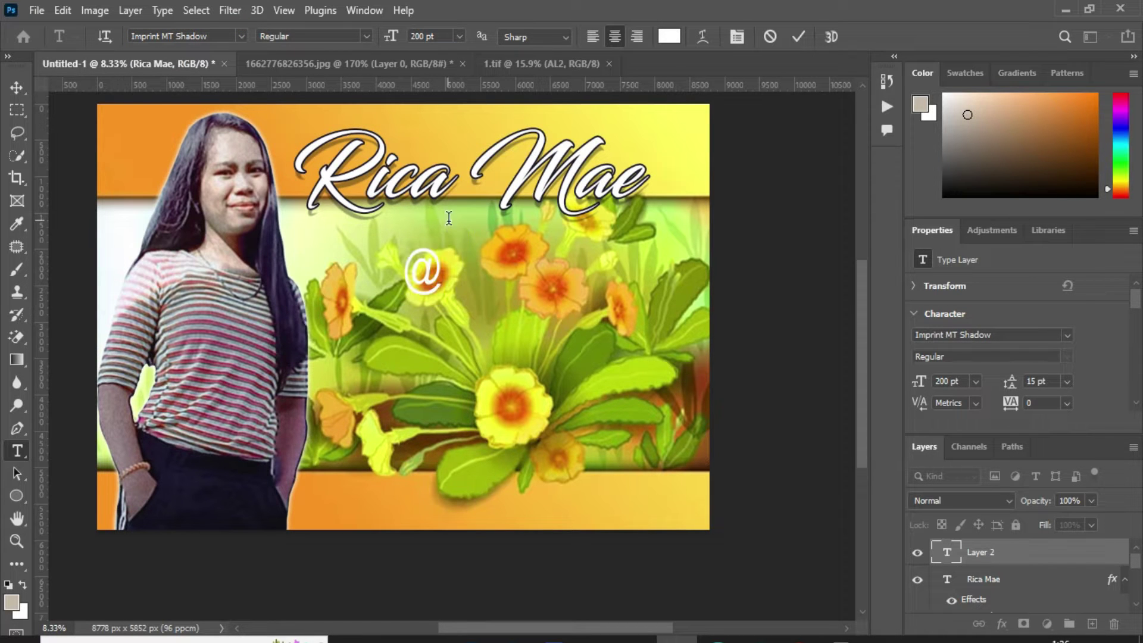
key(ctrl+Return)
Step: Enlarge the @ to about 139%, set it under the title, and copy the title's effects onto it
key(ctrl+t)
drag(441, 243, 458, 222)
drag(438, 266, 471, 241)
key(Return)
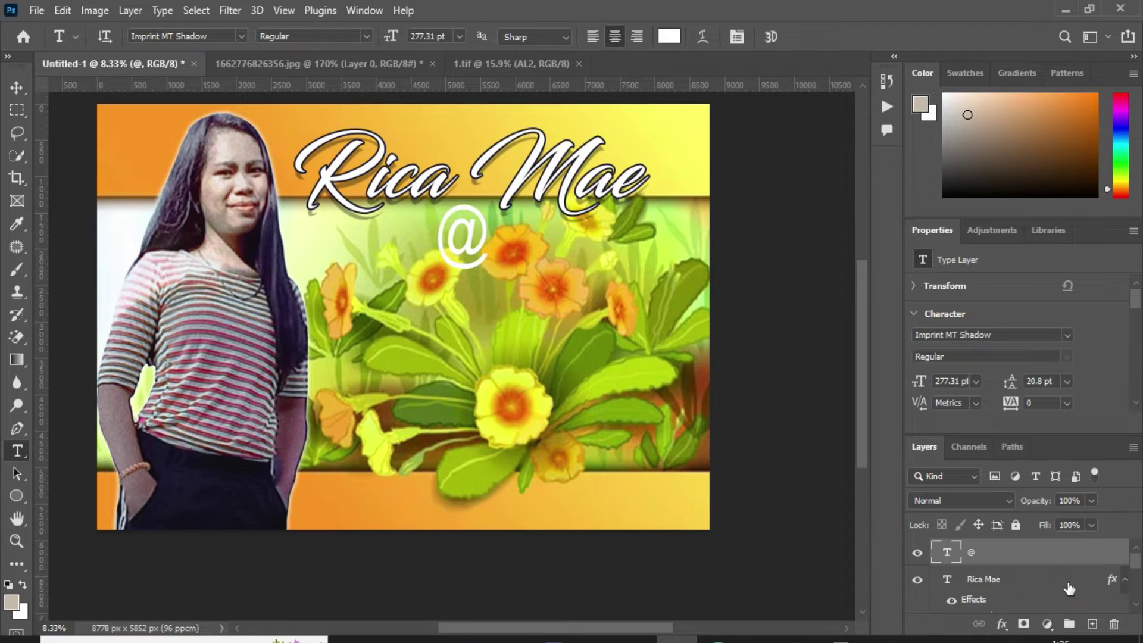
mouse_move(1110, 582)
mouse_down()
mouse_move(479, 251)
mouse_move(491, 260)
mouse_up()
click(497, 307)
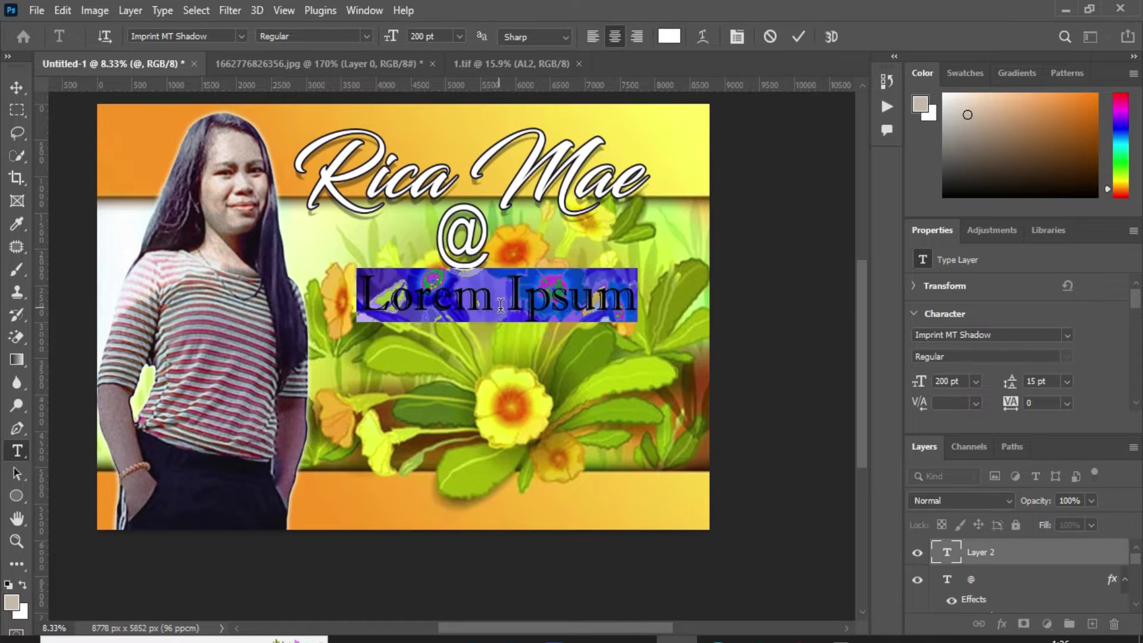
Step: Type '18' in Blacksword and colour it orange (#f7941d) sampled from the banner
text(18)
key(ctrl+a)
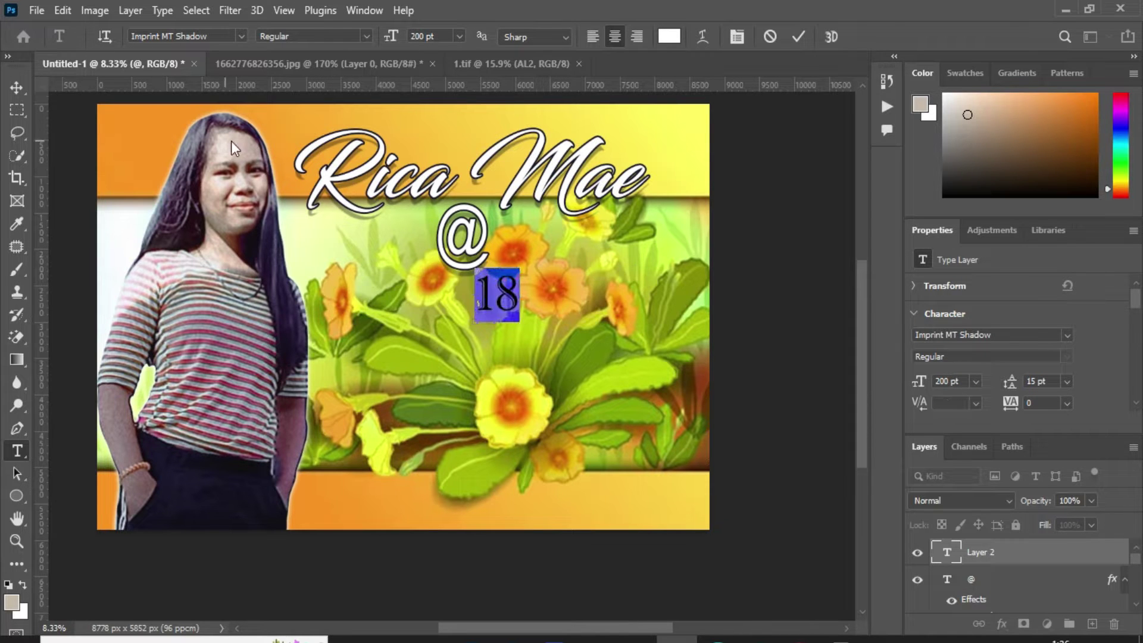
click(241, 36)
click(366, 107)
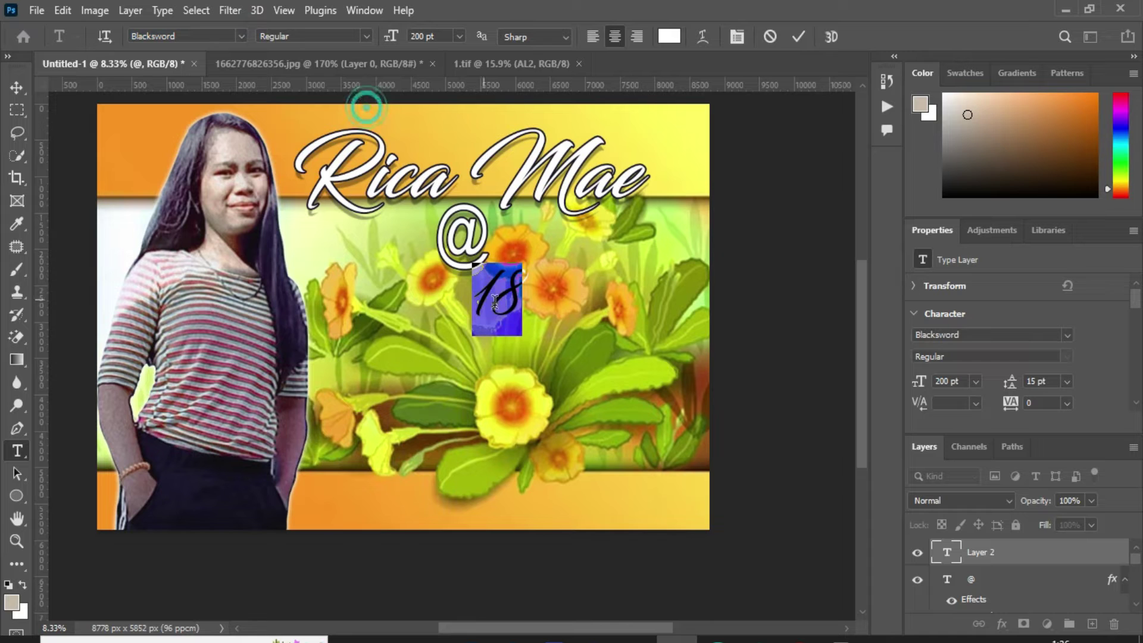
click(500, 310)
key(ctrl+a)
click(669, 37)
click(158, 114)
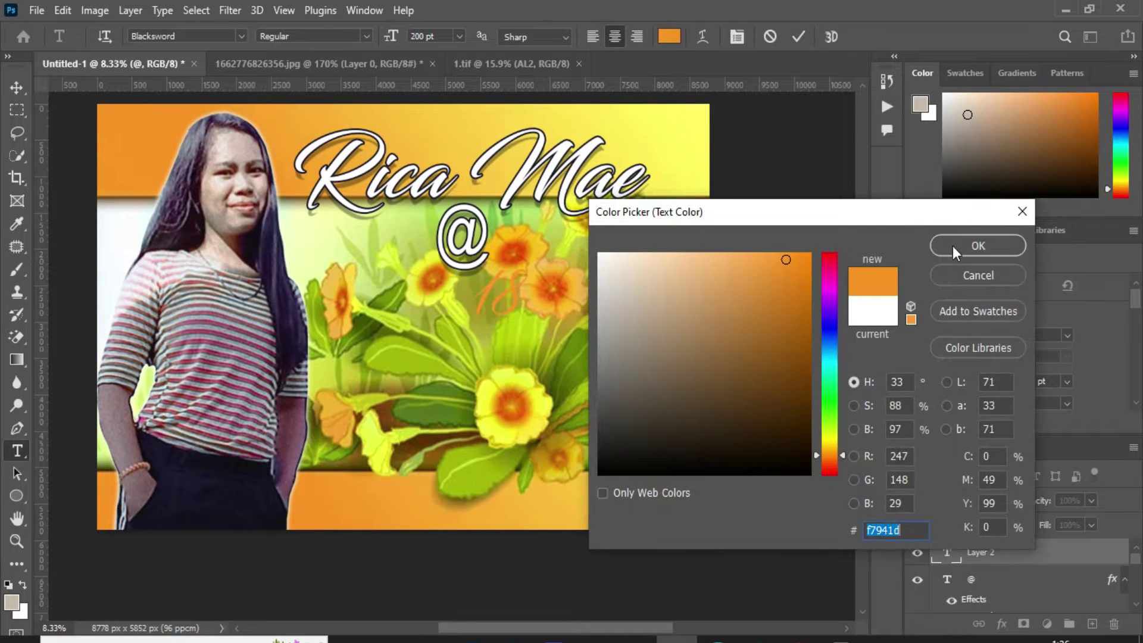
click(978, 245)
right_click(1034, 543)
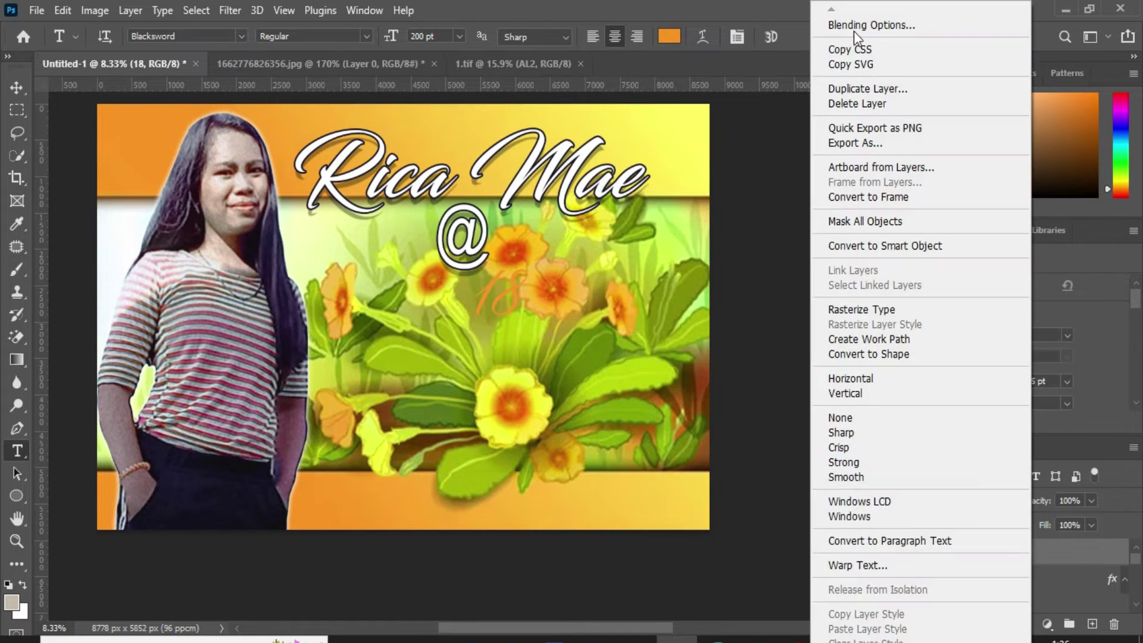
Step: Add a black (000000) stroke and a drop shadow to the 18
click(857, 25)
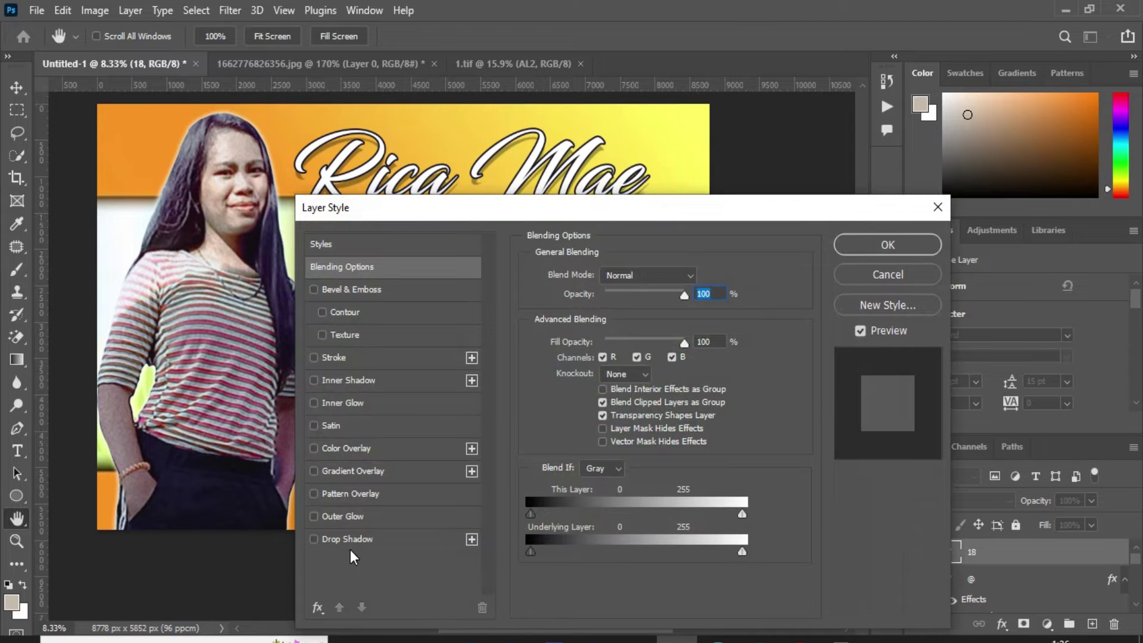
click(337, 365)
drag(560, 197, 984, 173)
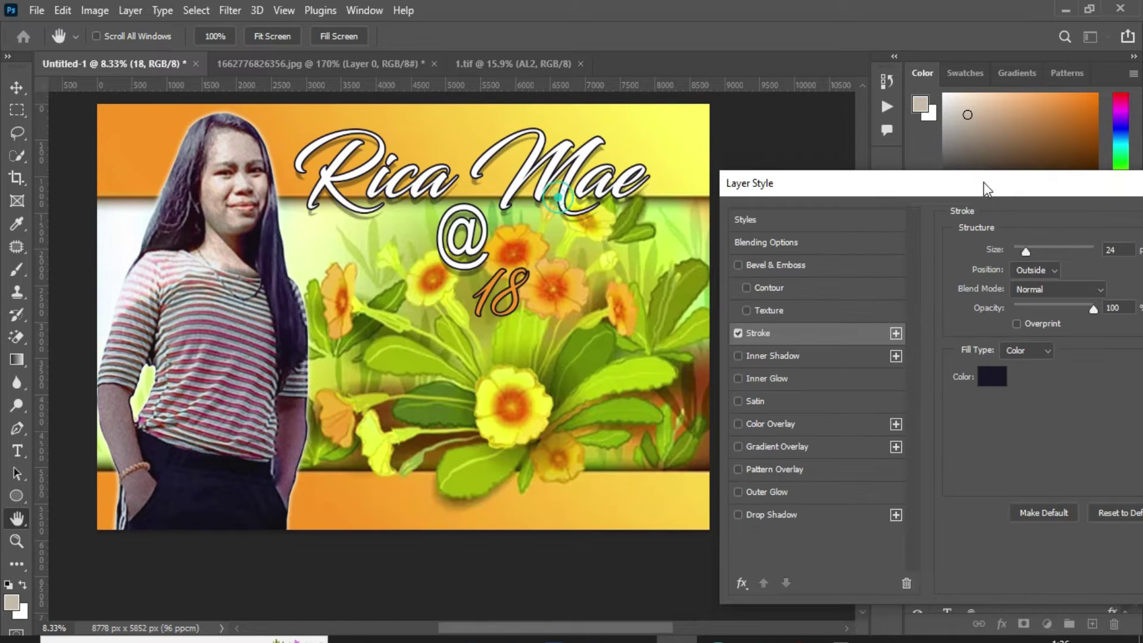
click(992, 377)
text(000000)
click(992, 244)
click(774, 514)
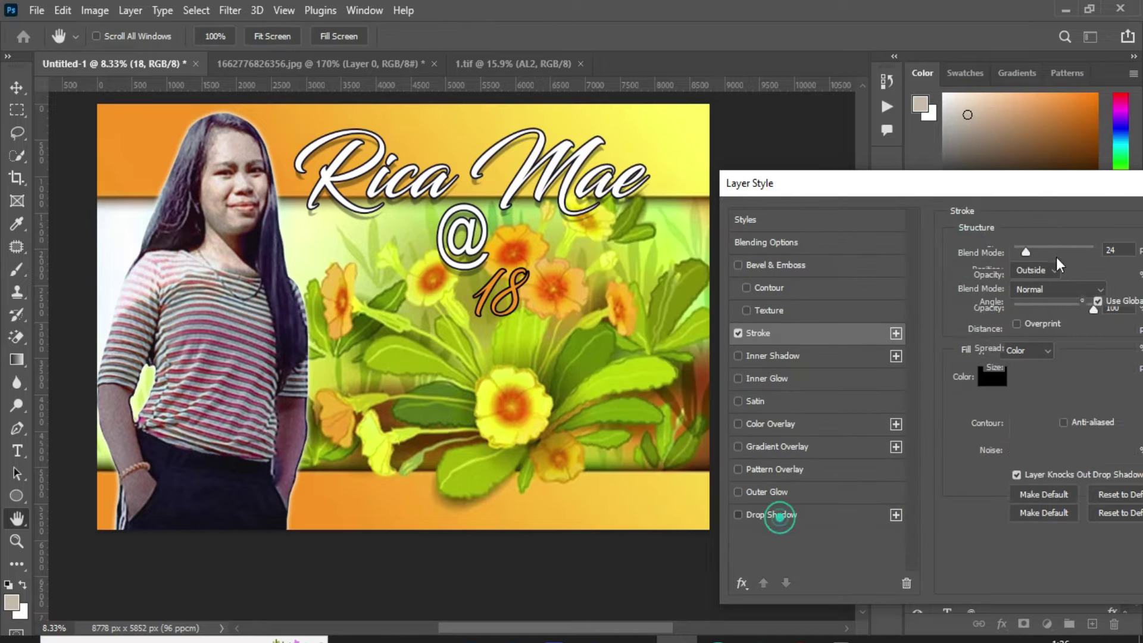
drag(1097, 188, 607, 439)
click(805, 363)
Step: Enlarge the 18 to about 280%, roughly 560 pt
key(ctrl+t)
drag(539, 264, 544, 266)
drag(569, 331, 578, 319)
key(Return)
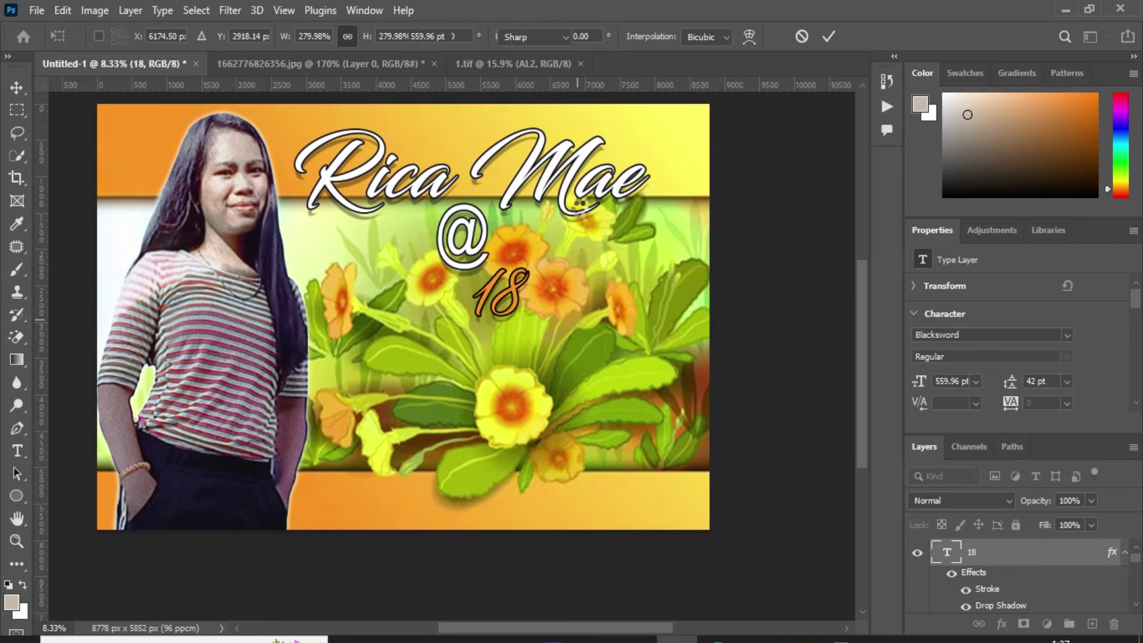
click(580, 202)
key(ctrl+Return)
key(v)
key(shift+Up)
key(shift+Up)
key(shift+Up)
key(shift+Up)
key(shift+Up)
key(shift+Up)
key(shift+Up)
key(shift+Up)
key(shift+Up)
key(shift+Up)
key(shift+Up)
key(shift+Up)
key(shift+Up)
key(shift+Up)
key(shift+Up)
key(shift+Up)
key(shift+Up)
key(shift+Up)
key(shift+Up)
key(shift+Up)
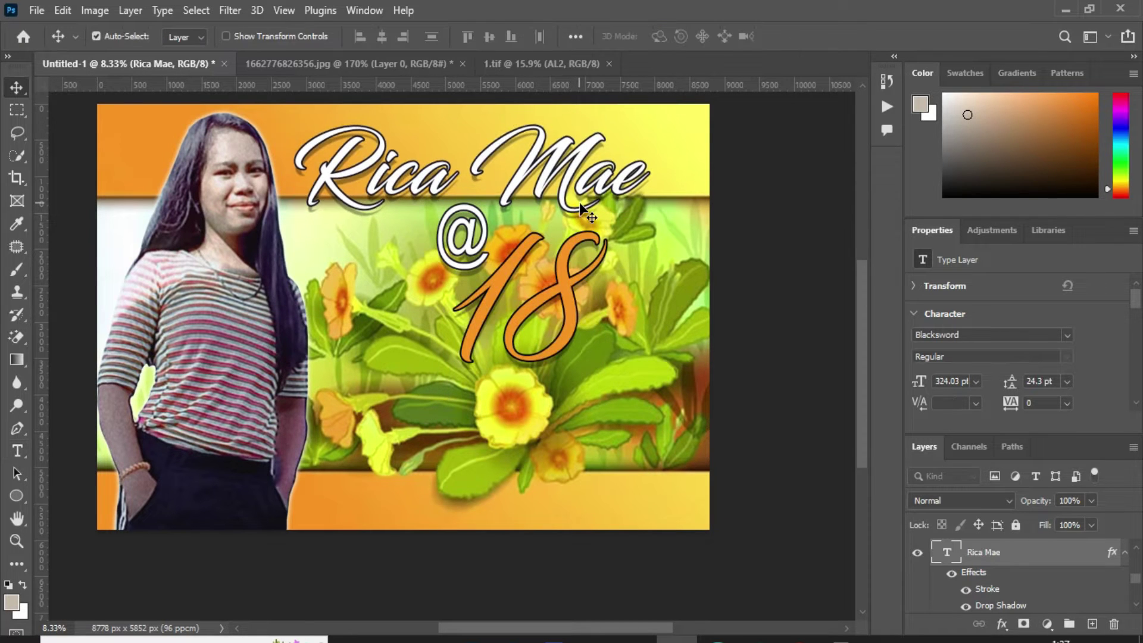
key(shift+Up)
key(shift+Up)
key(shift+Up)
key(shift+Up)
key(shift+Up)
key(shift+Up)
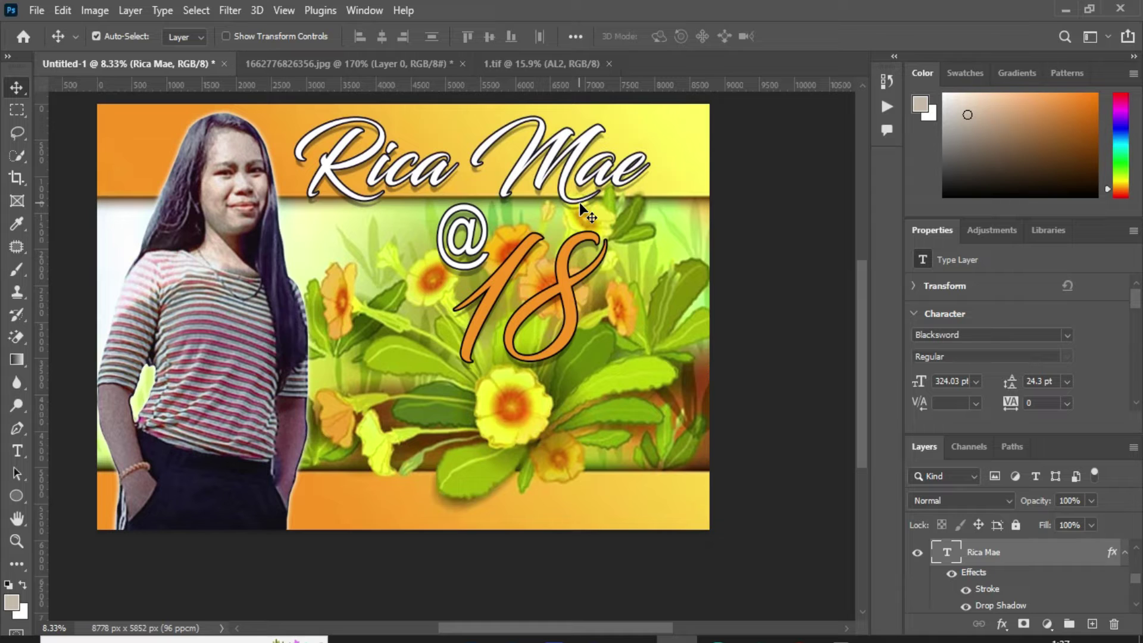
Step: Tighten the 18's tracking to -80 in the Character panel
double_click(550, 306)
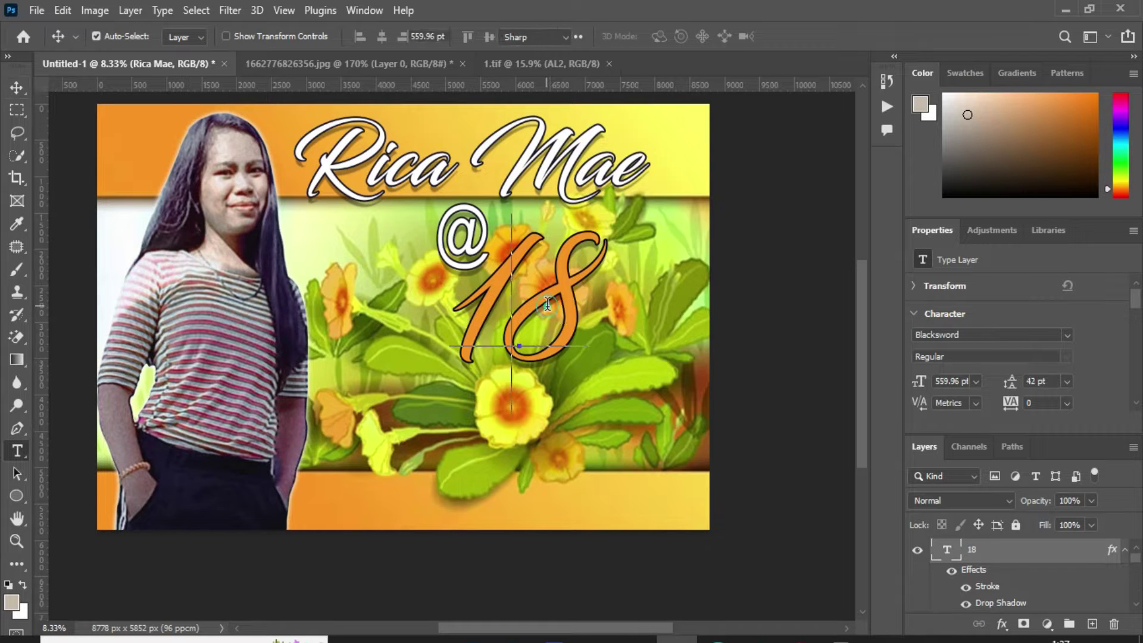
click(365, 11)
click(539, 210)
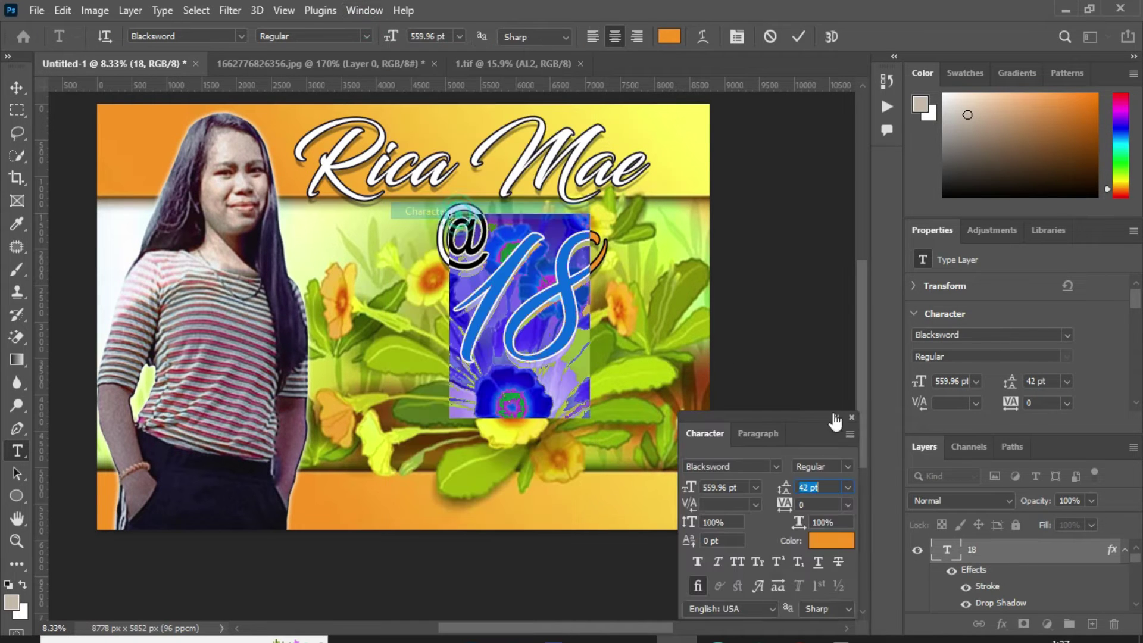
key(Down)
key(Down)
key(Down)
key(Down)
key(Down)
key(Down)
key(Down)
key(Down)
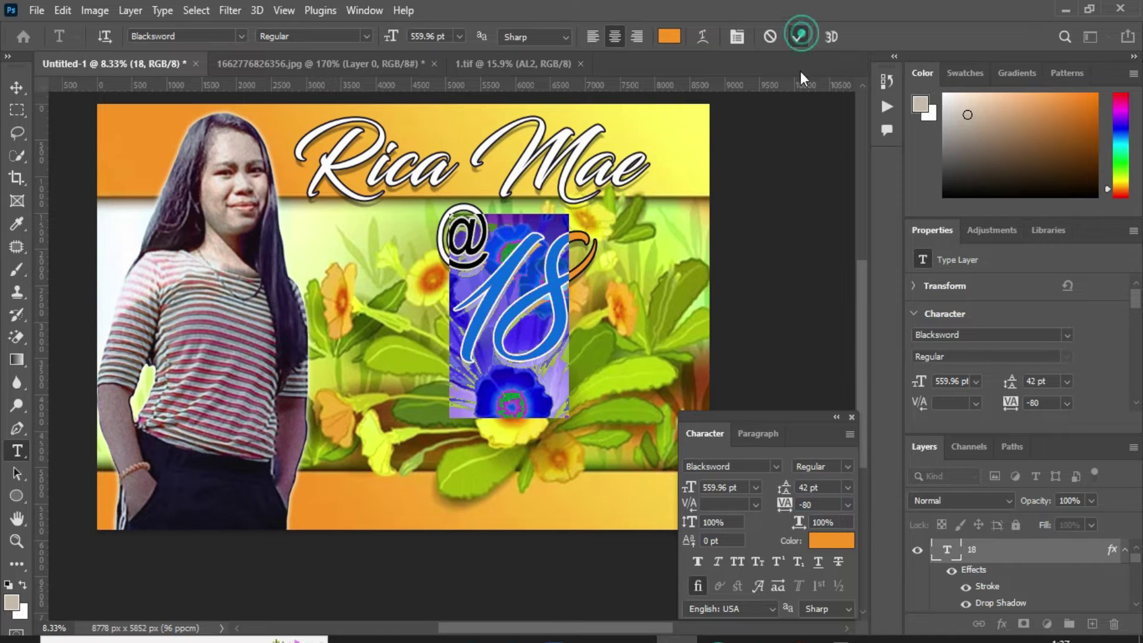
click(801, 37)
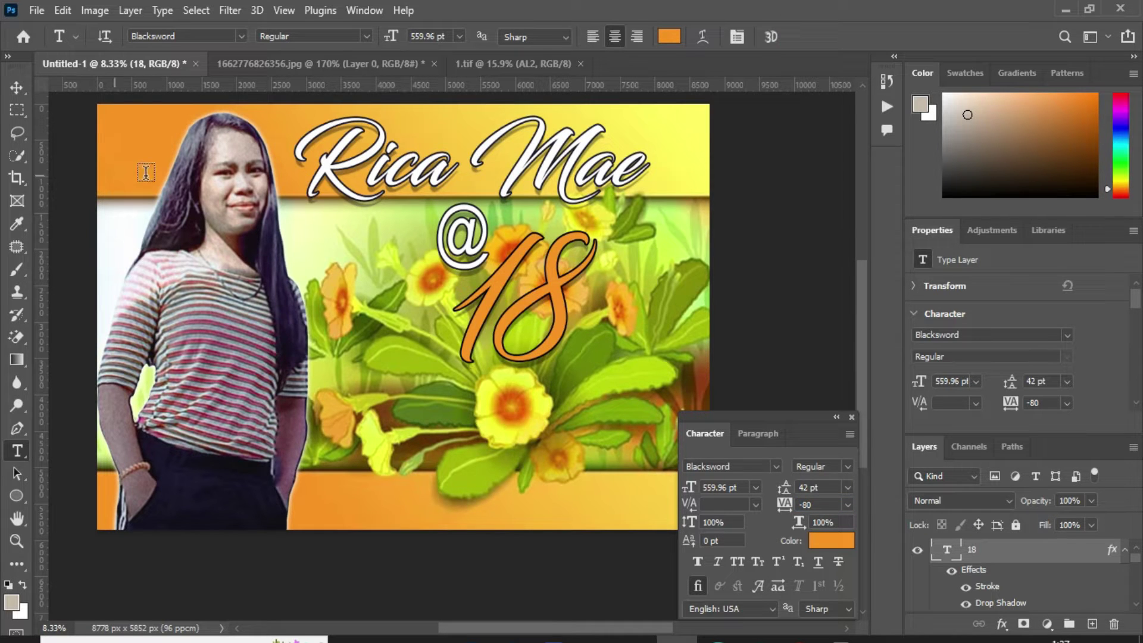
key(v)
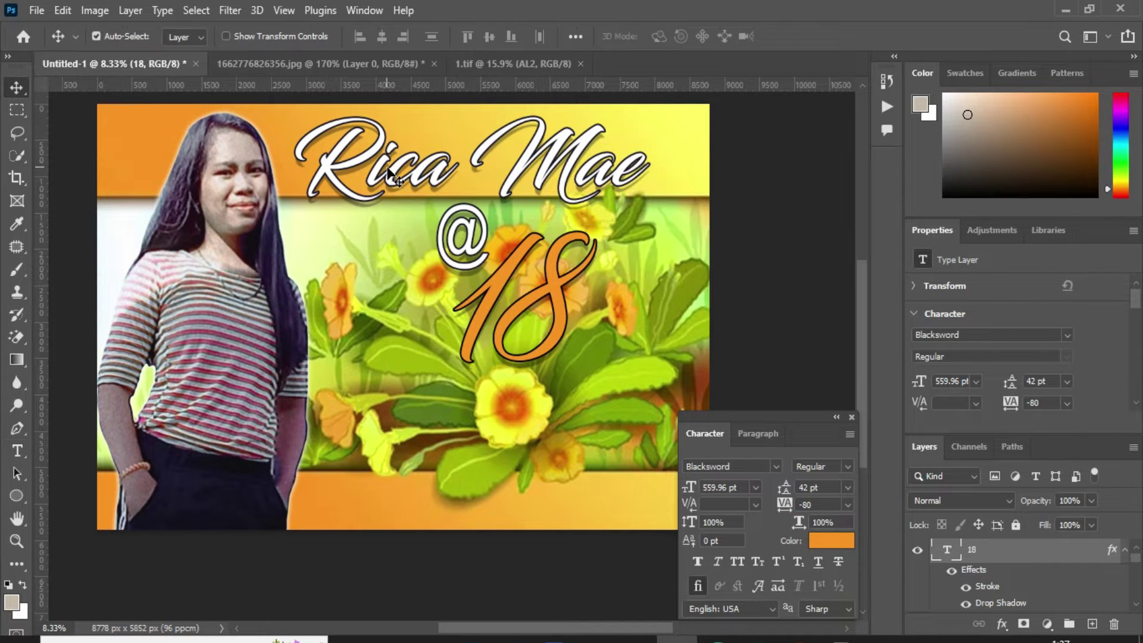
click(249, 488)
Step: Place the watercolor flower bouquet at the lower left over the woman, scaled to 1800 × 1832 px
click(38, 12)
click(139, 355)
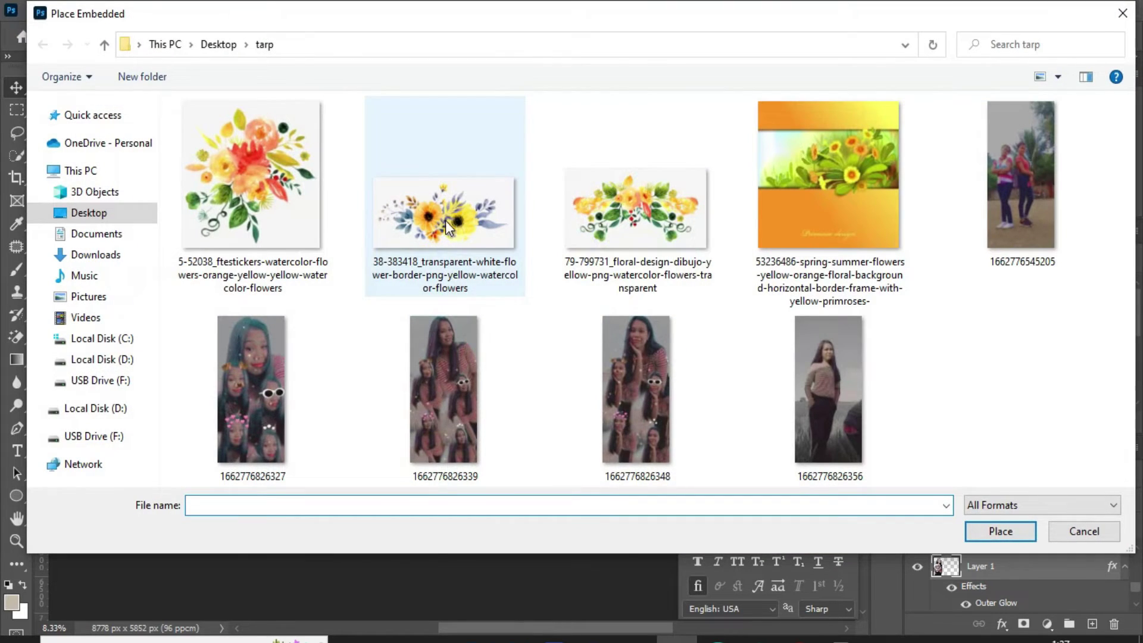
double_click(224, 191)
drag(428, 330, 288, 418)
drag(288, 370, 289, 414)
drag(281, 455, 302, 459)
key(Return)
Step: Rasterize the bouquet and erase part of its white background with the Magic Eraser
key(w)
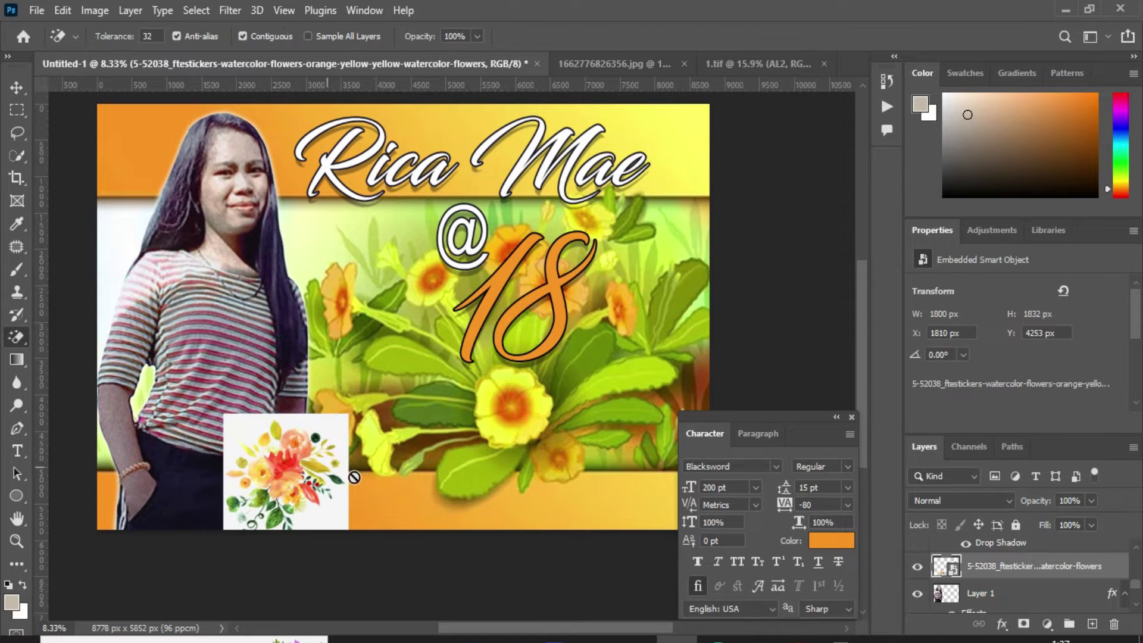
click(358, 484)
click(544, 262)
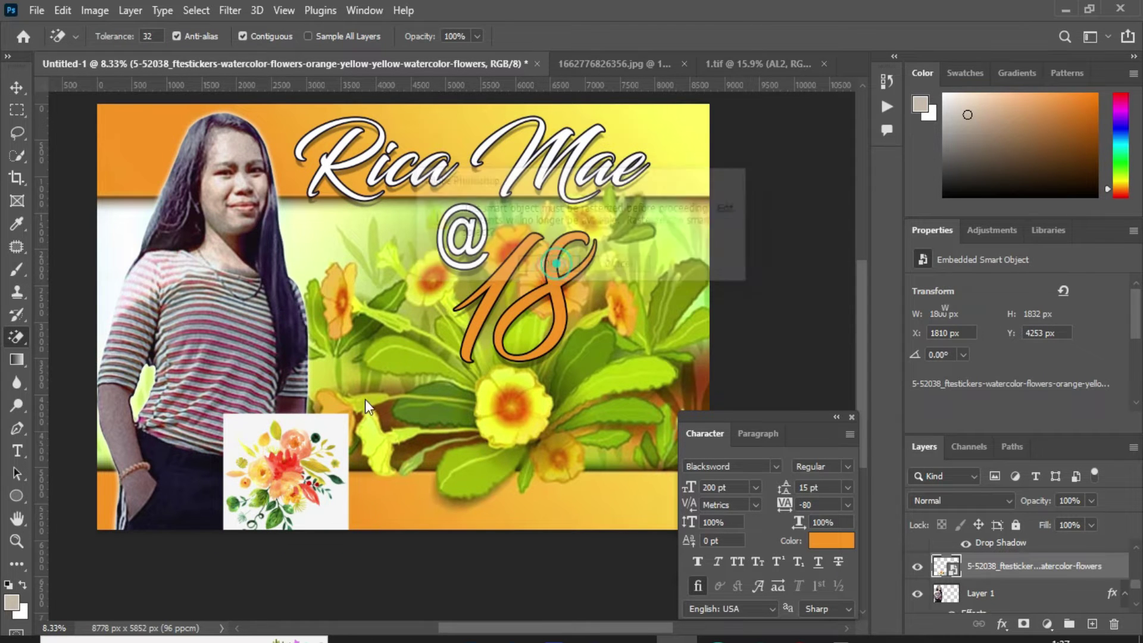
Step: Erase the remaining white gaps between the red berries and leaves of the bouquet
click(337, 420)
scroll(293, 517, up, 5)
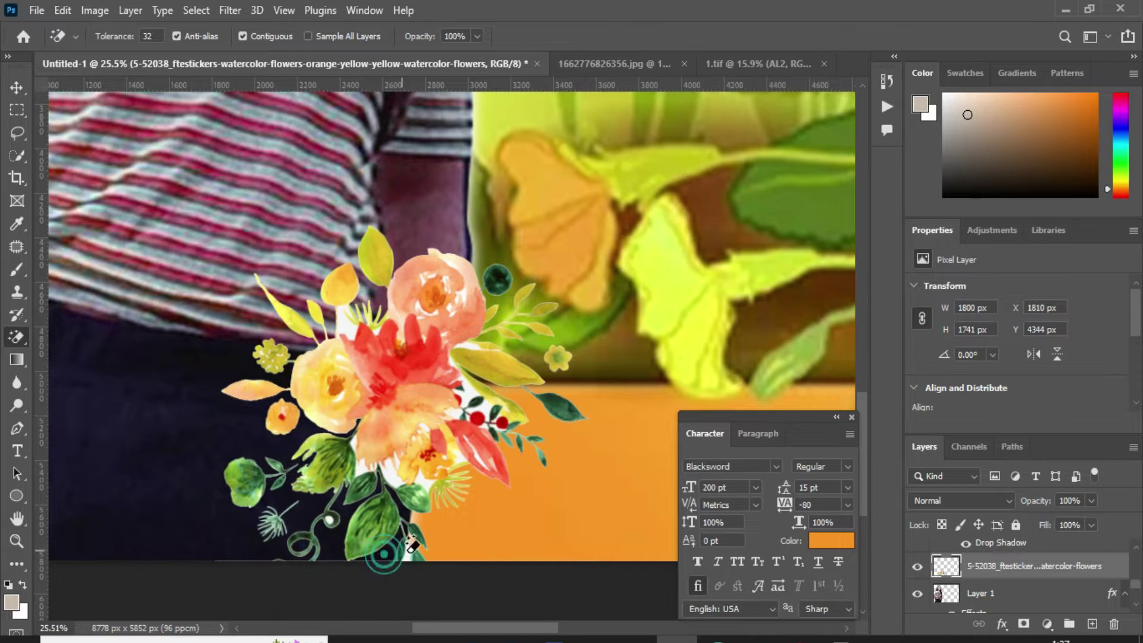
scroll(417, 526, up, 1)
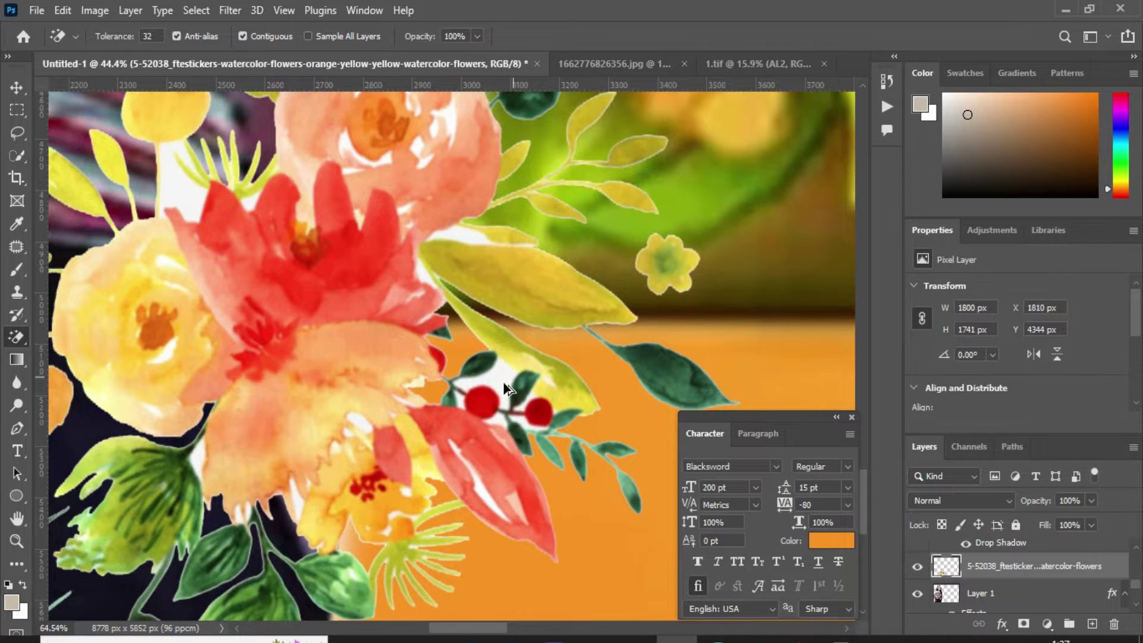
scroll(505, 388, up, 1)
click(543, 388)
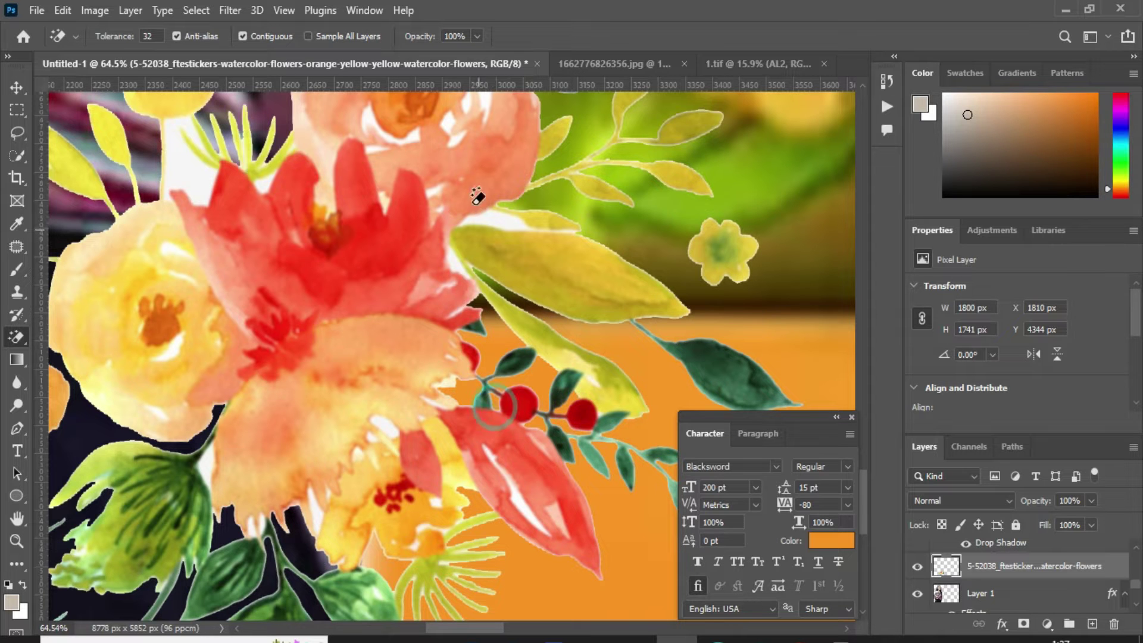
scroll(188, 242, up, 3)
click(188, 250)
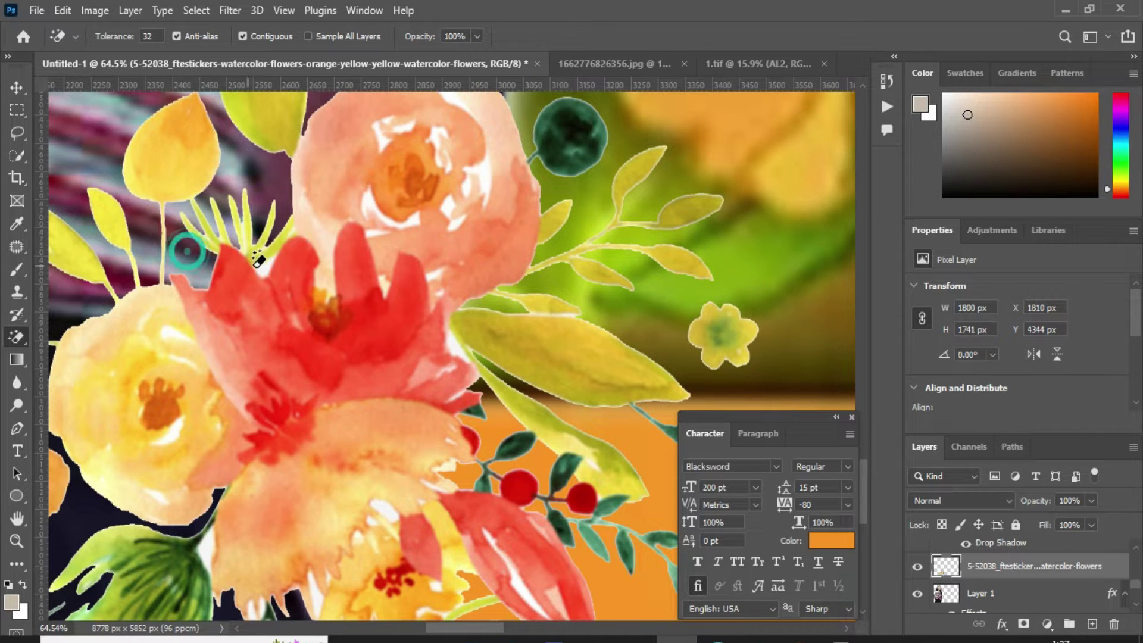
scroll(271, 262, up, 3)
scroll(447, 306, down, 1)
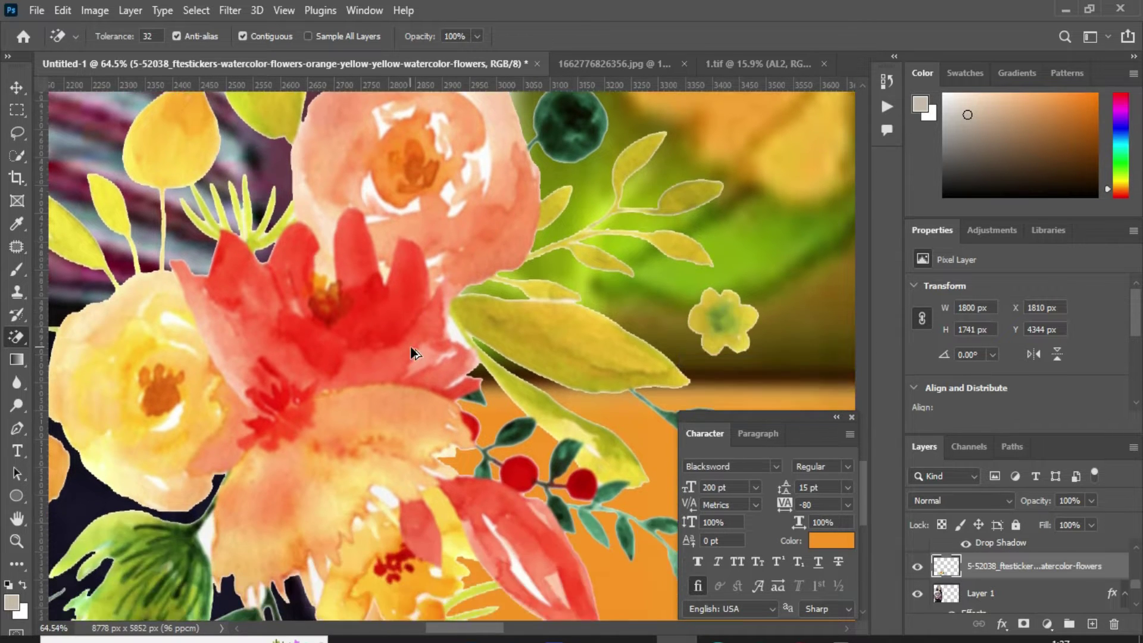
scroll(309, 452, down, 5)
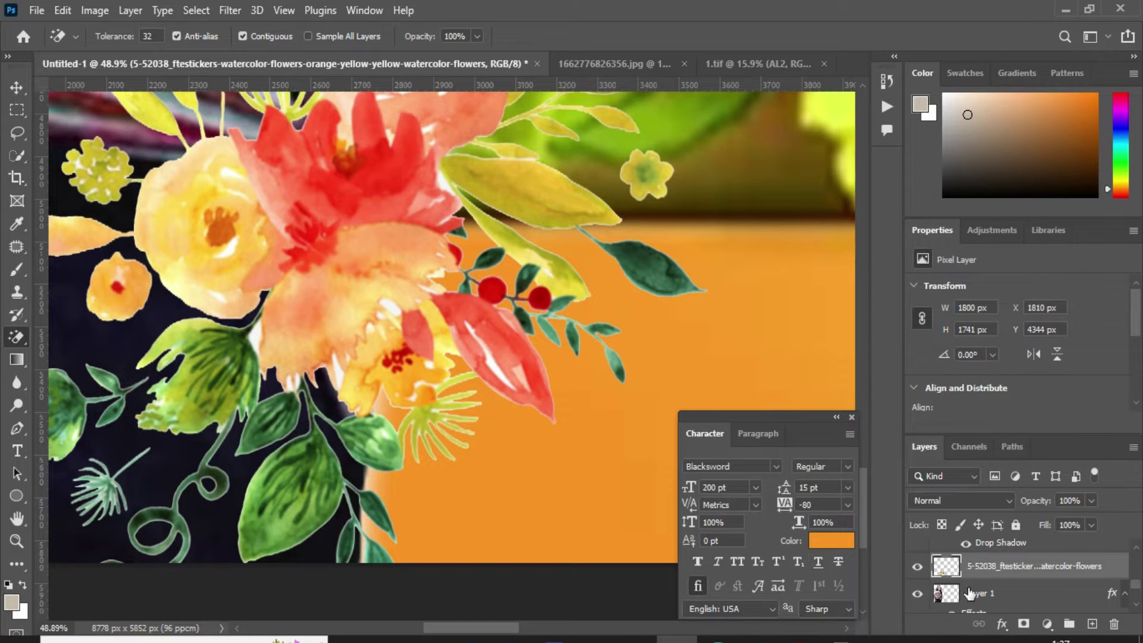
right_click(1038, 571)
click(852, 26)
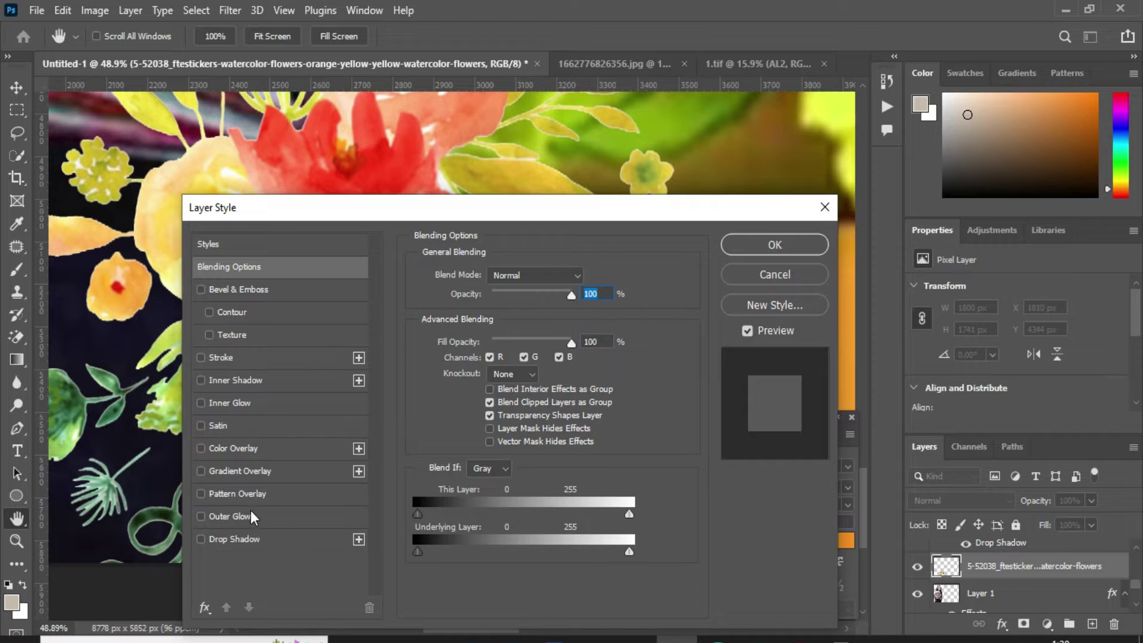
Step: Give the bouquet a white outer glow at 49% opacity and 38 px size, then zoom out
click(251, 516)
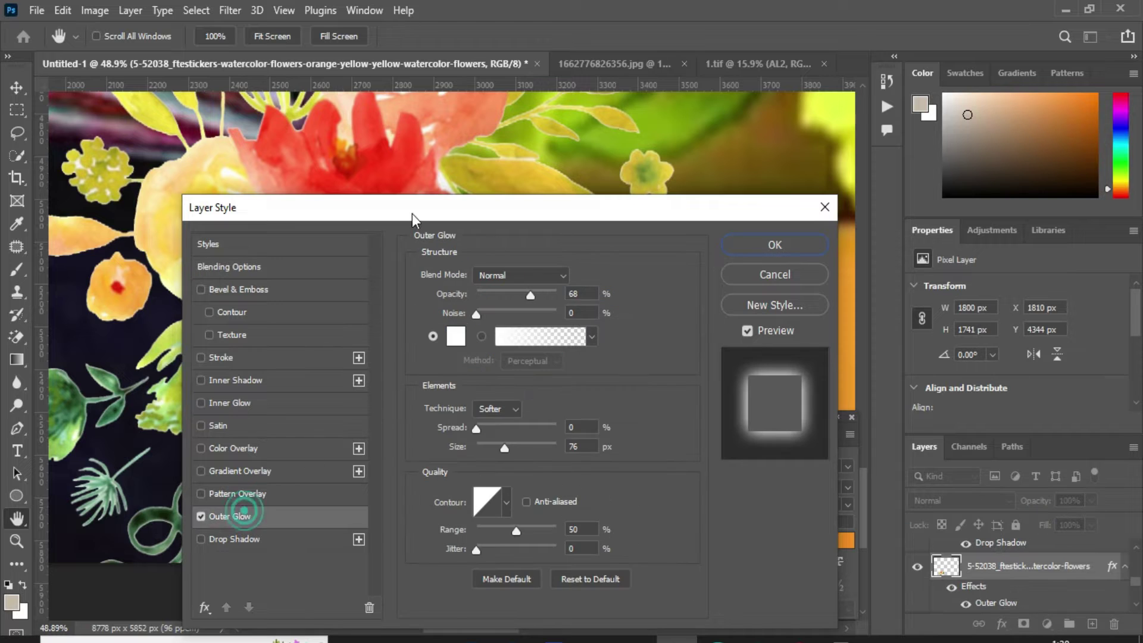
drag(505, 450, 488, 446)
drag(526, 294, 515, 295)
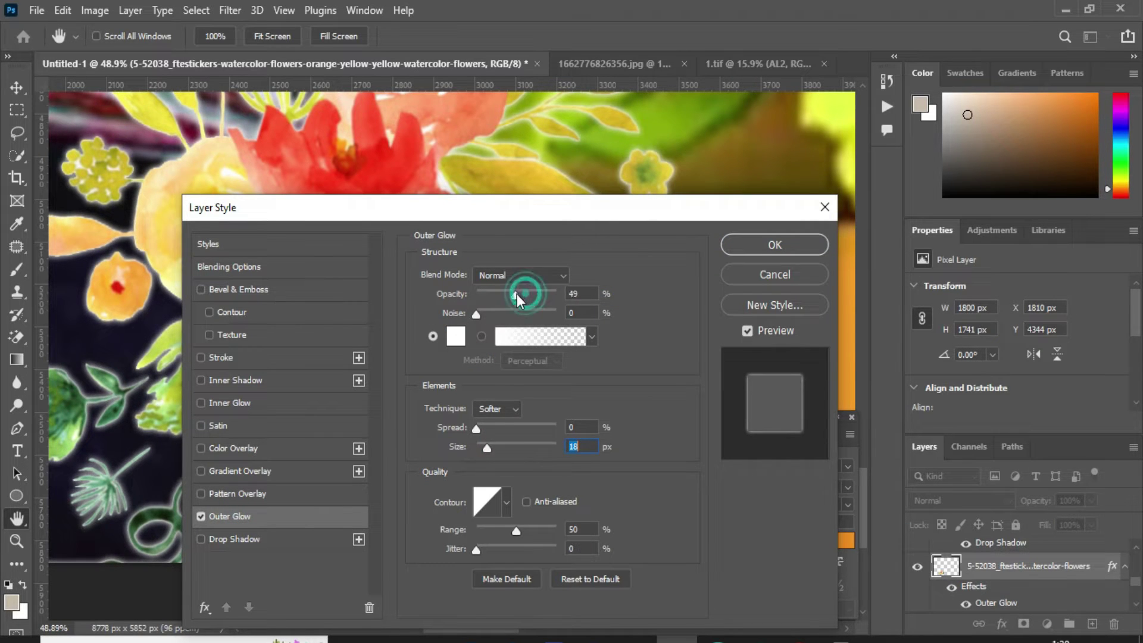
drag(487, 447, 492, 448)
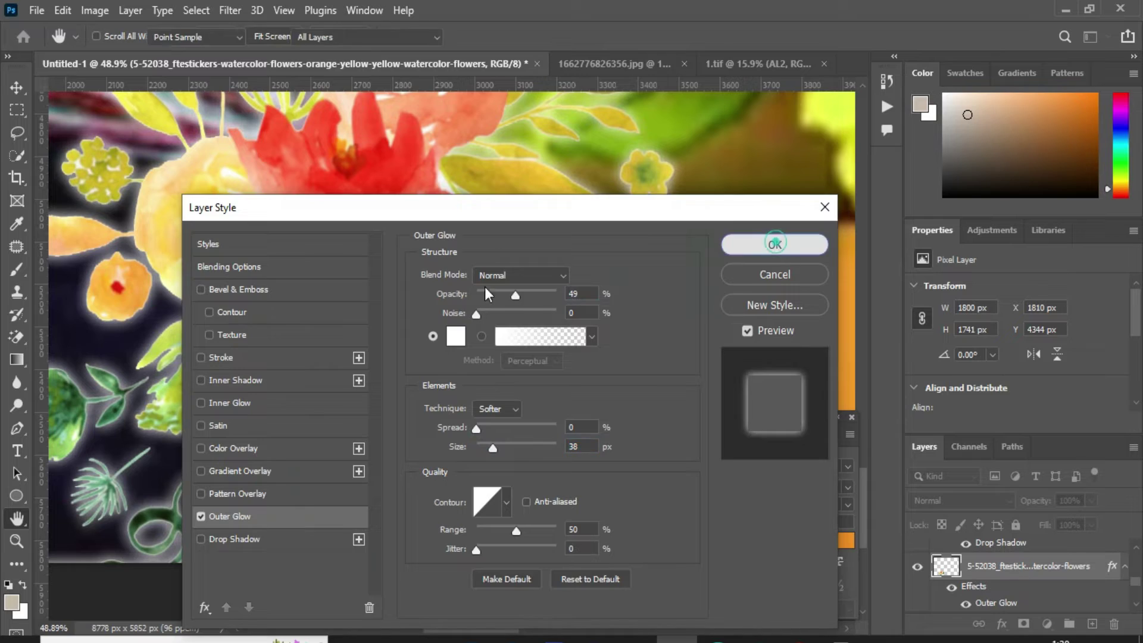
click(774, 245)
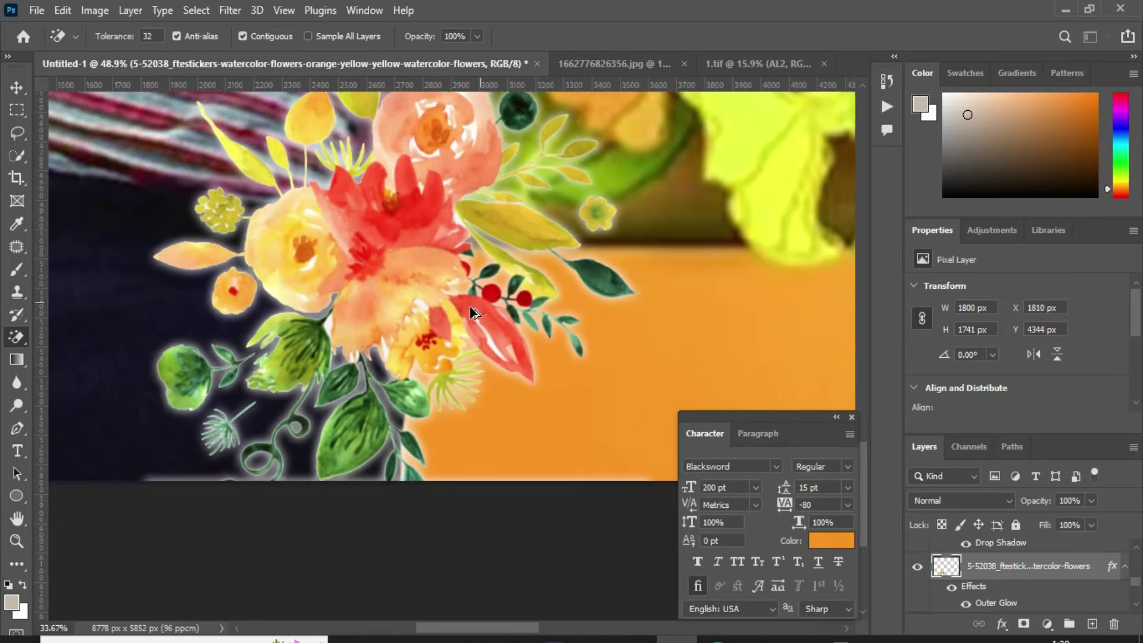
scroll(416, 334, down, 3)
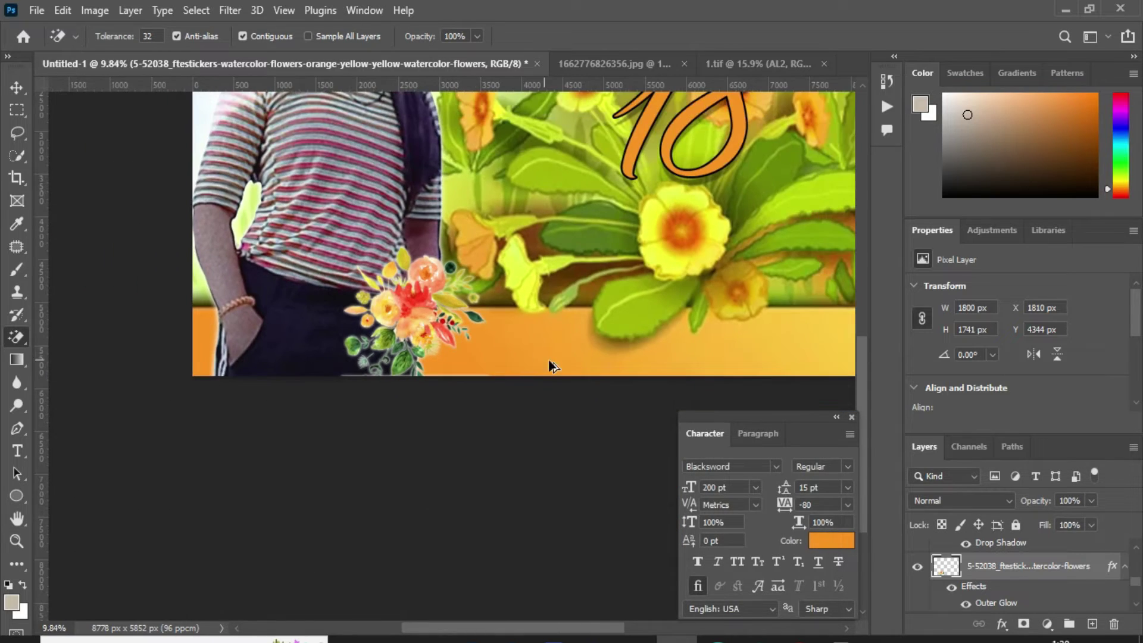
scroll(751, 287, up, 1)
scroll(633, 327, up, 2)
scroll(655, 302, down, 2)
scroll(684, 288, up, 2)
scroll(675, 292, down, 1)
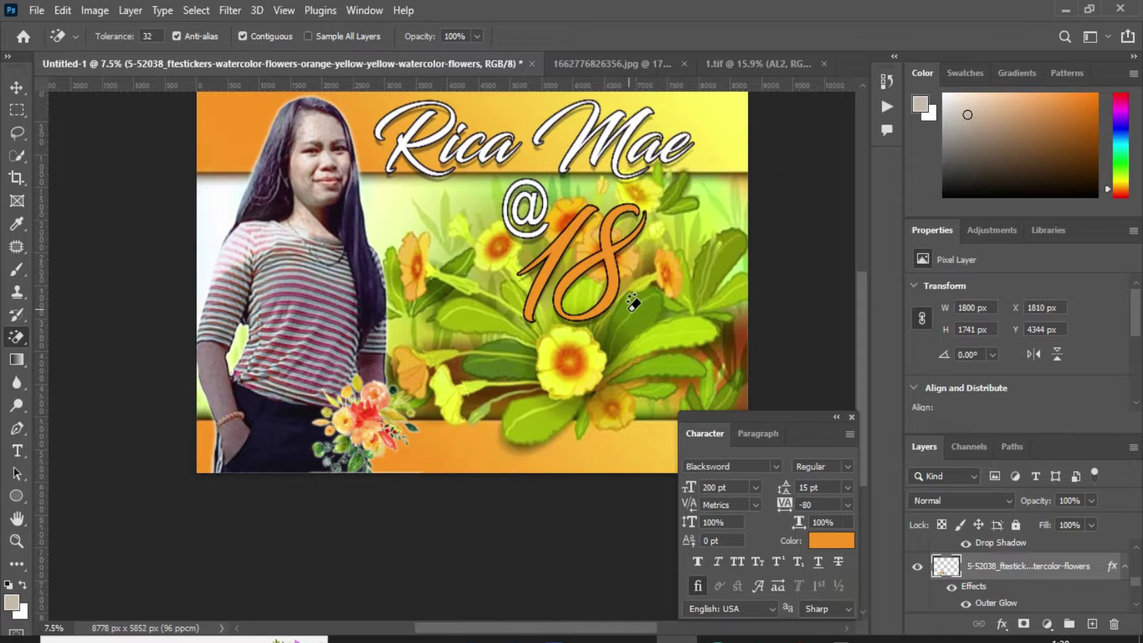
drag(653, 196, 726, 172)
click(36, 11)
click(167, 356)
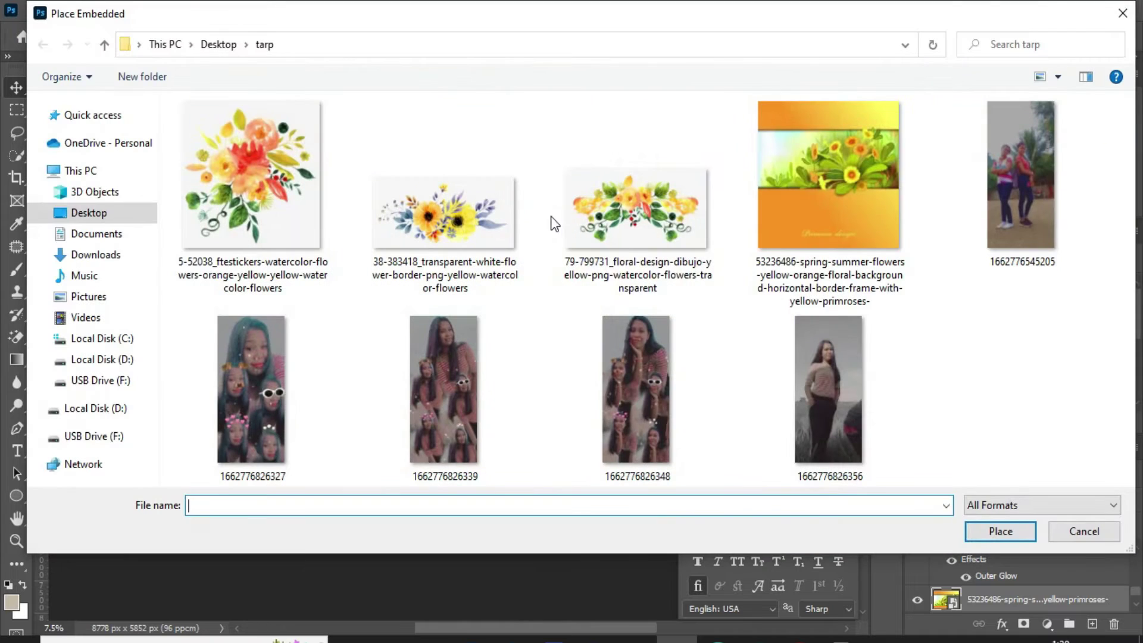
double_click(451, 226)
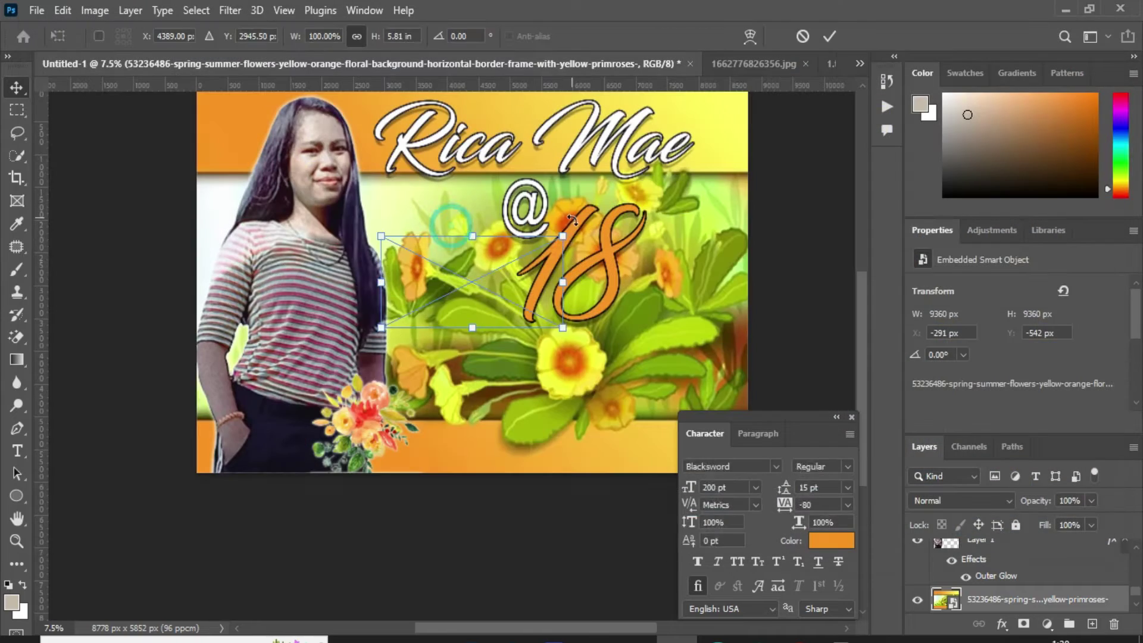
drag(572, 269, 570, 195)
key(Return)
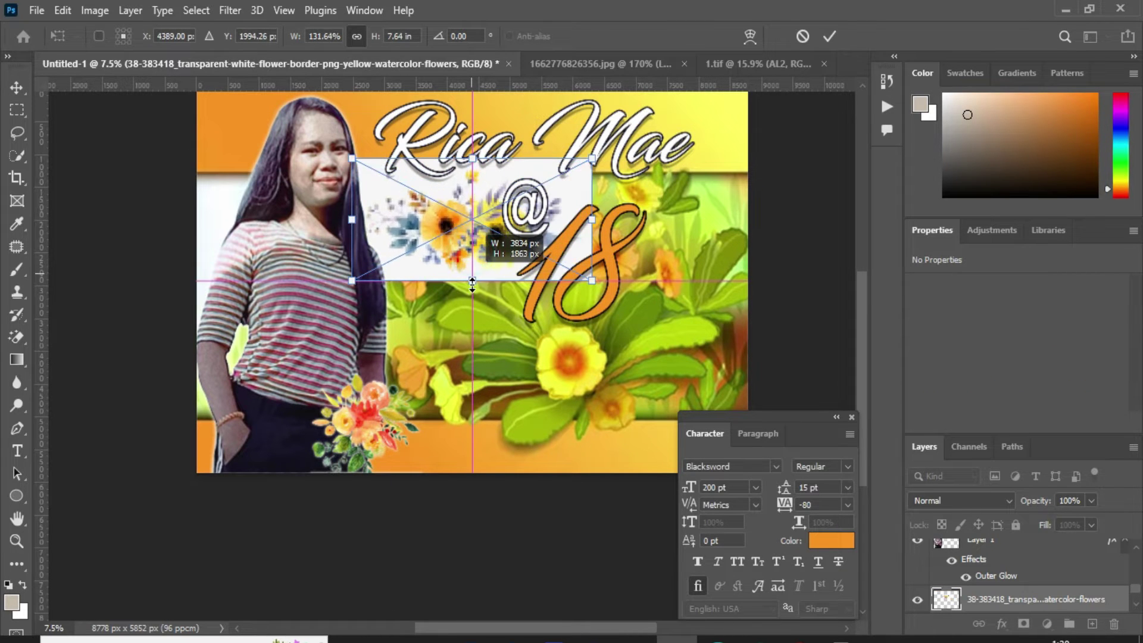
Step: Rasterize the flower border and erase its white background with the Magic Eraser
key(e)
click(476, 269)
click(542, 263)
scroll(503, 190, up, 5)
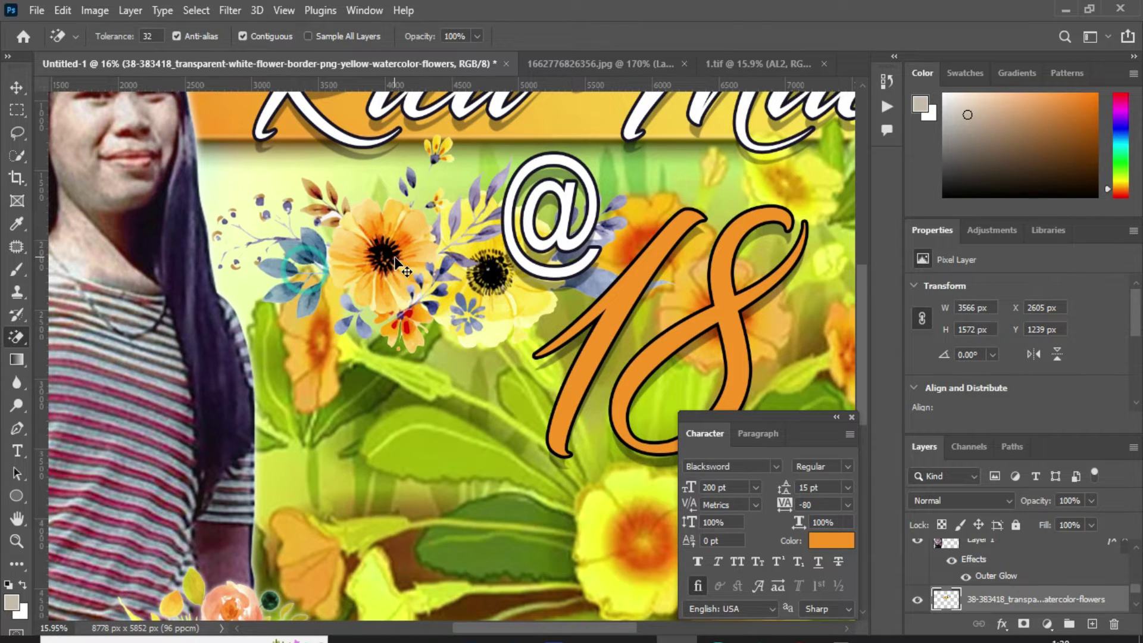
Step: Enlarge the flower border slightly with Free Transform
key(ctrl+t)
drag(437, 132, 440, 102)
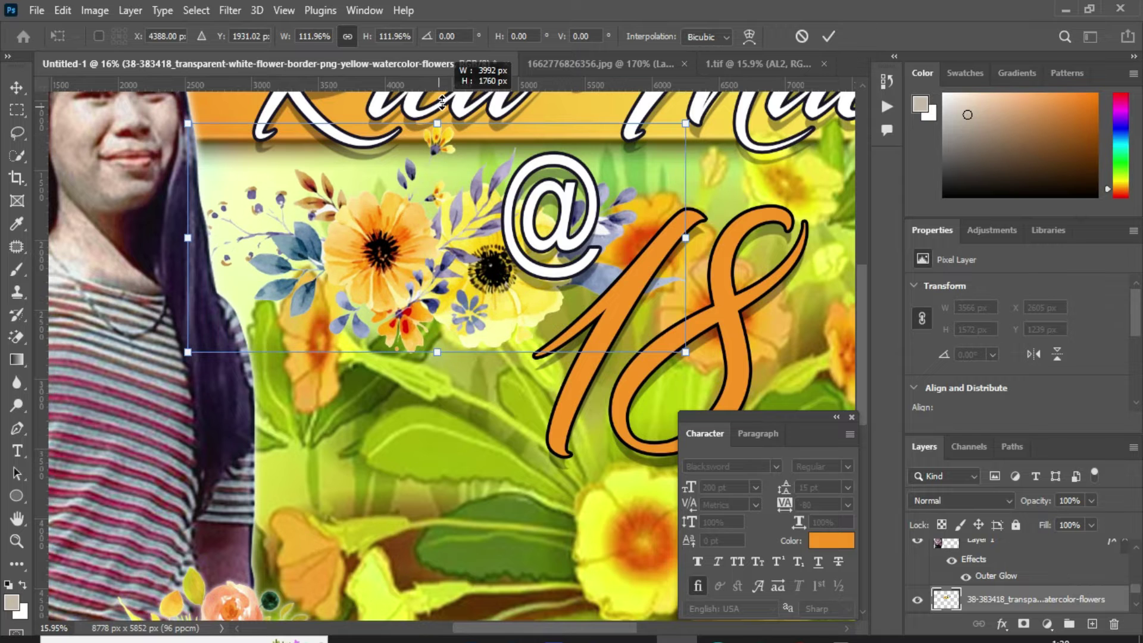
drag(411, 254, 410, 256)
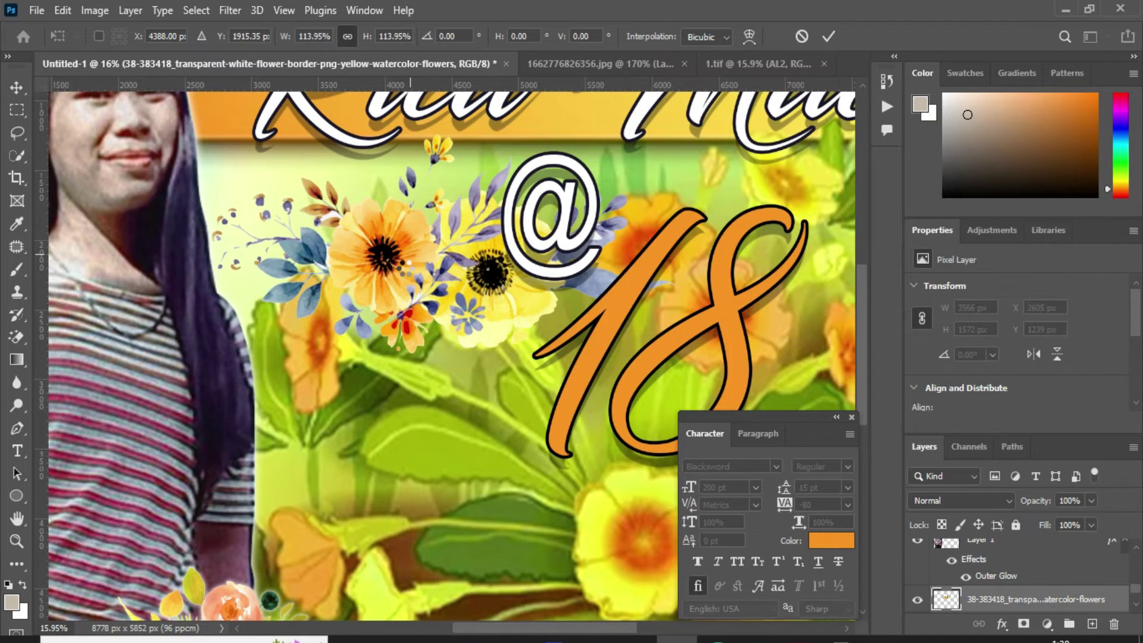
scroll(286, 416, down, 5)
key(Return)
Step: Select the 18 text layer and shift it slightly up and to the right
key(e)
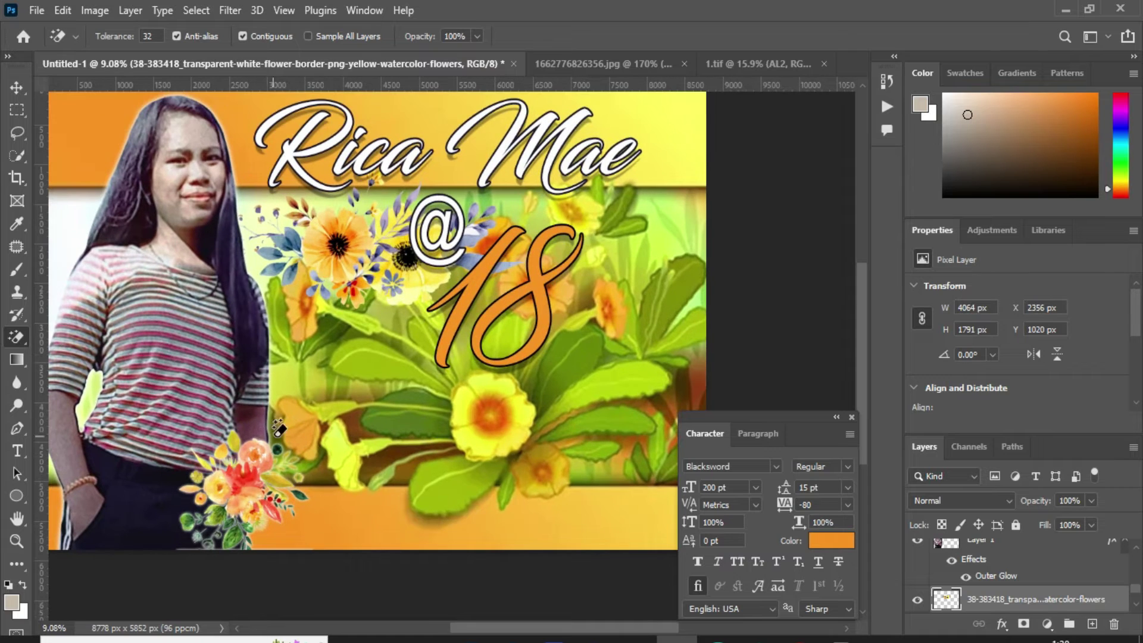
key(v)
right_click(235, 463)
click(250, 470)
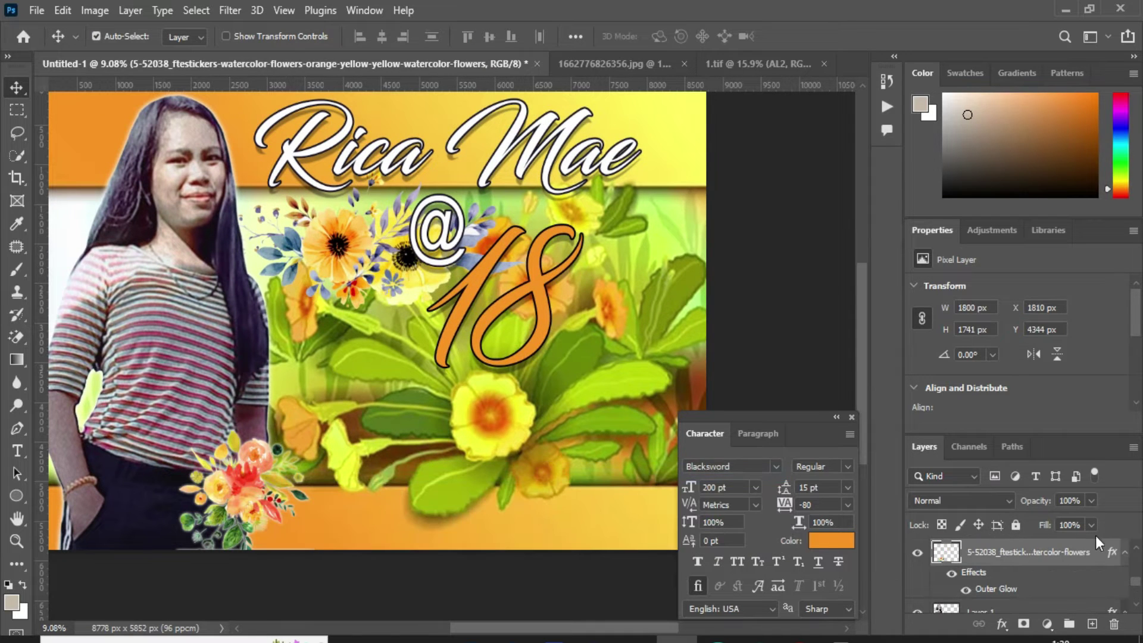
scroll(1089, 550, up, 2)
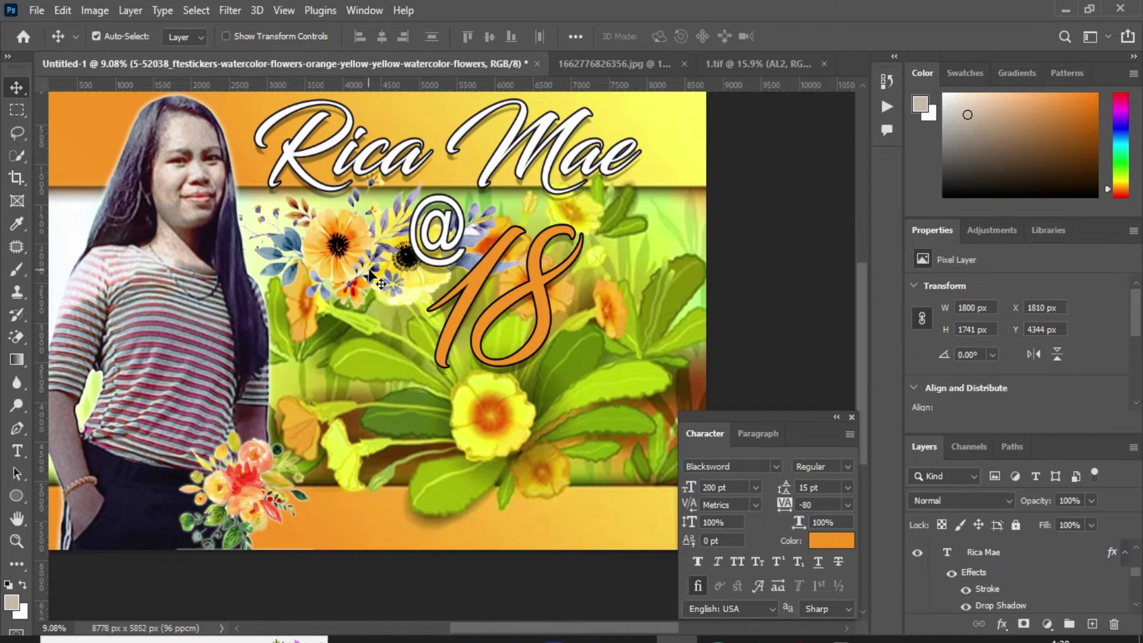
right_click(532, 273)
click(548, 286)
drag(548, 285, 545, 288)
key(t)
click(353, 491)
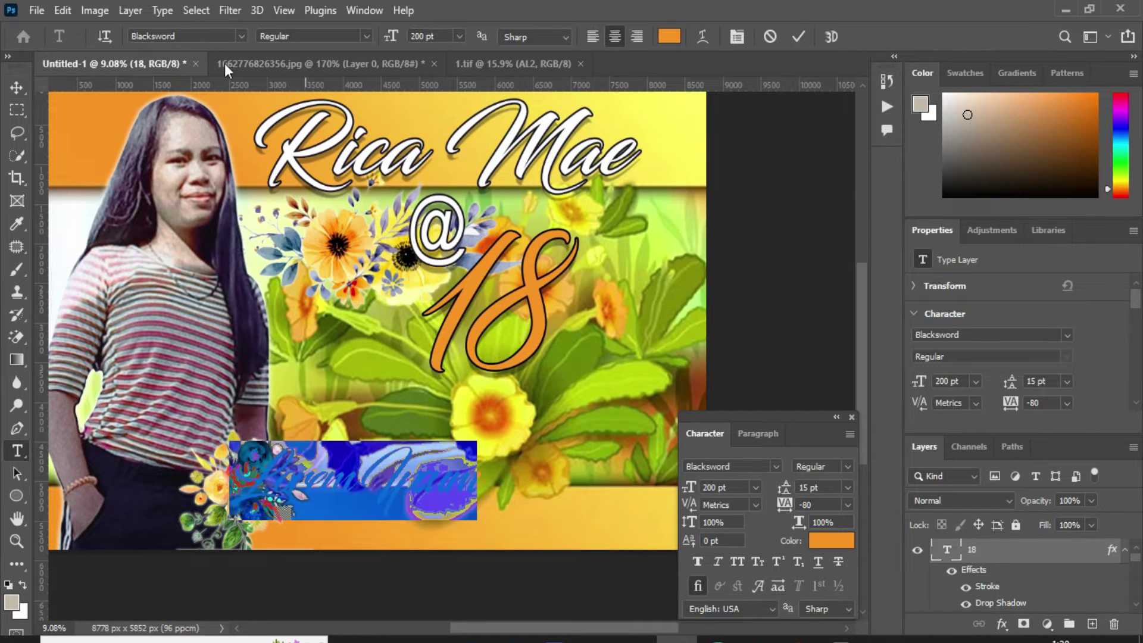
click(241, 36)
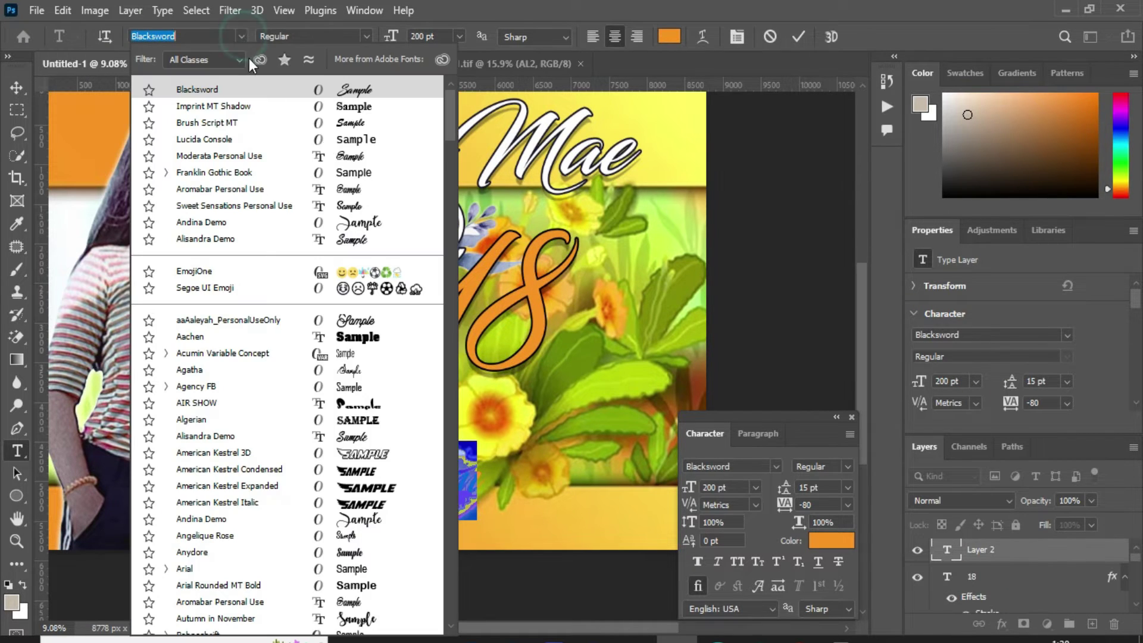
click(357, 138)
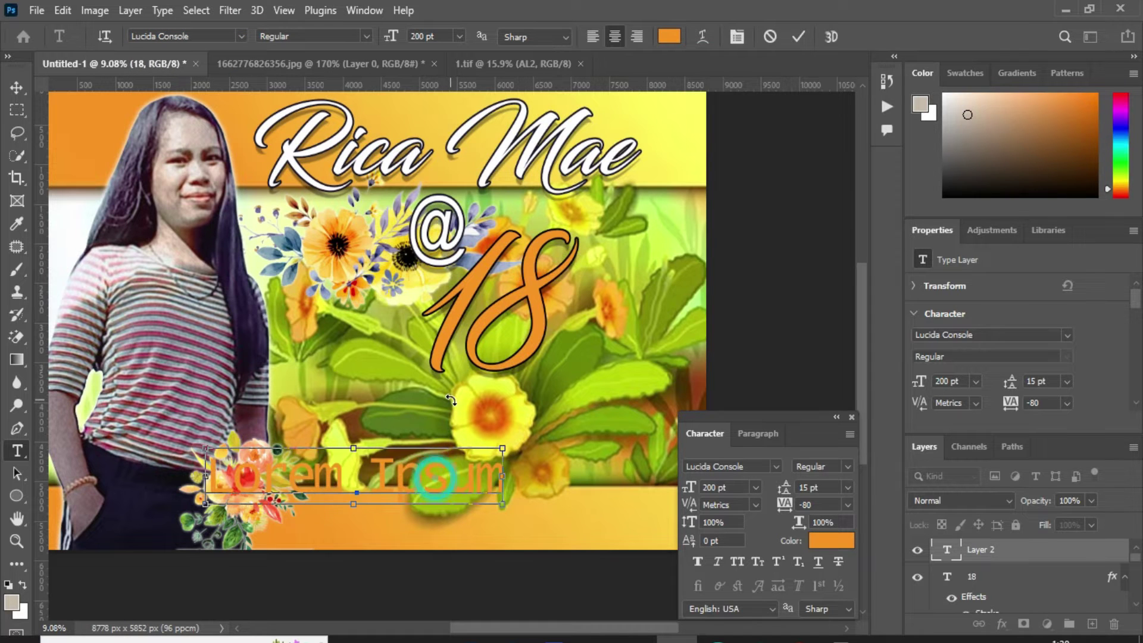
click(669, 36)
text(000000)
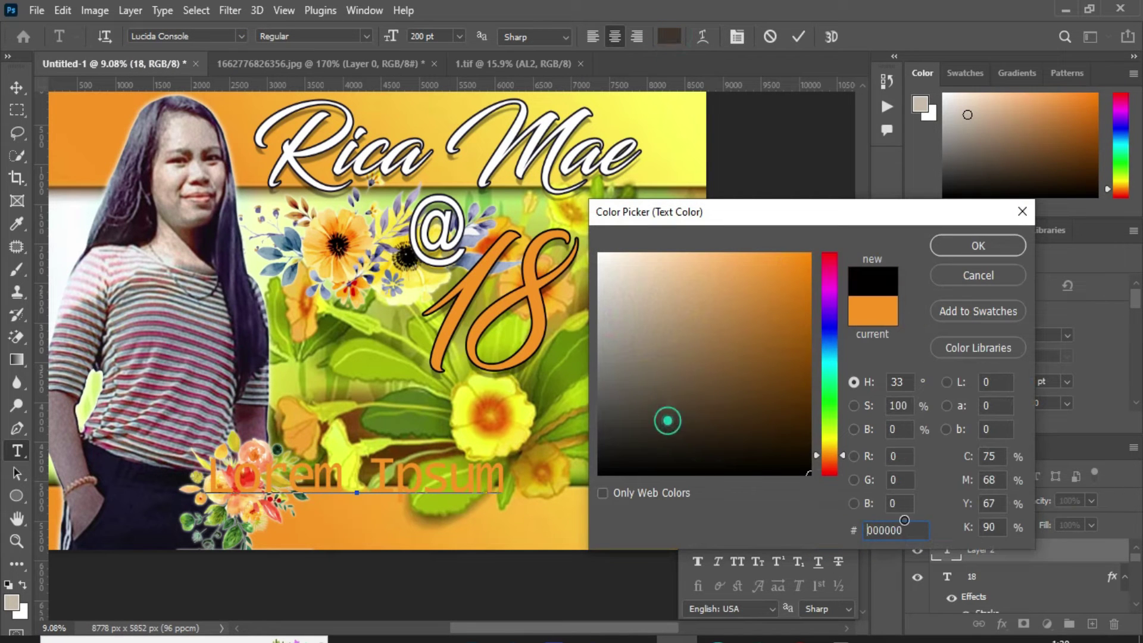
click(978, 245)
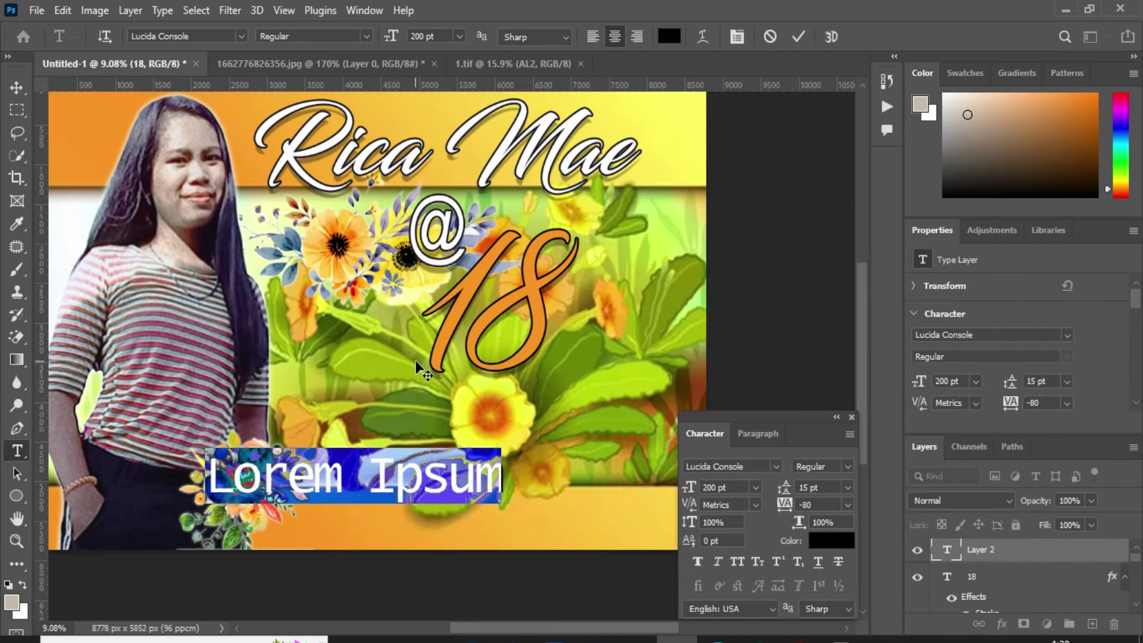
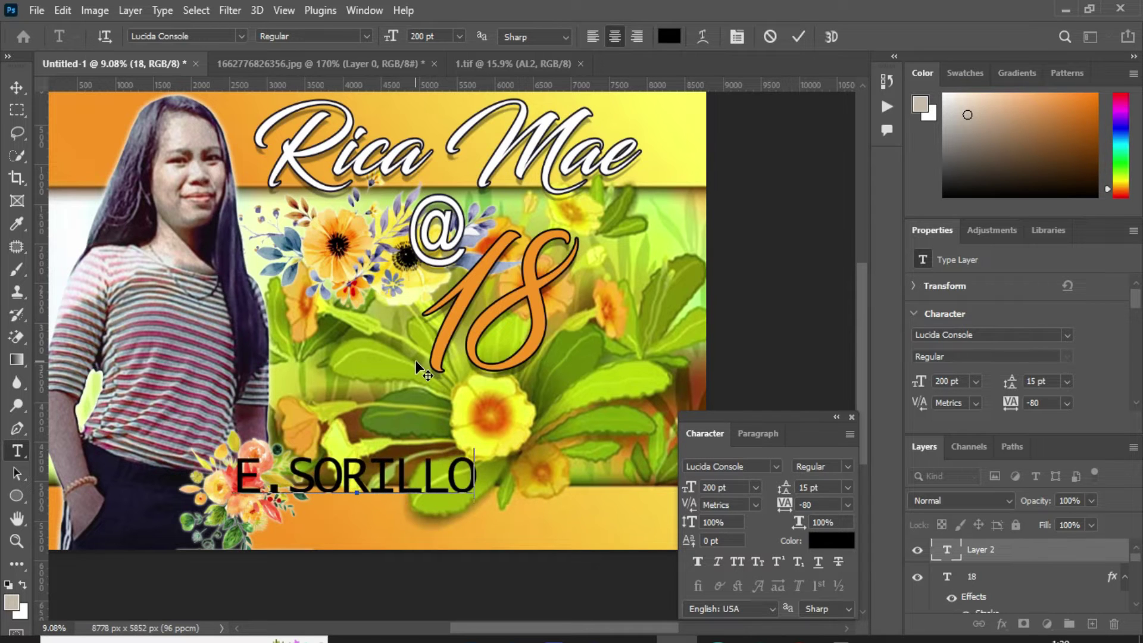
key(ctrl+Return)
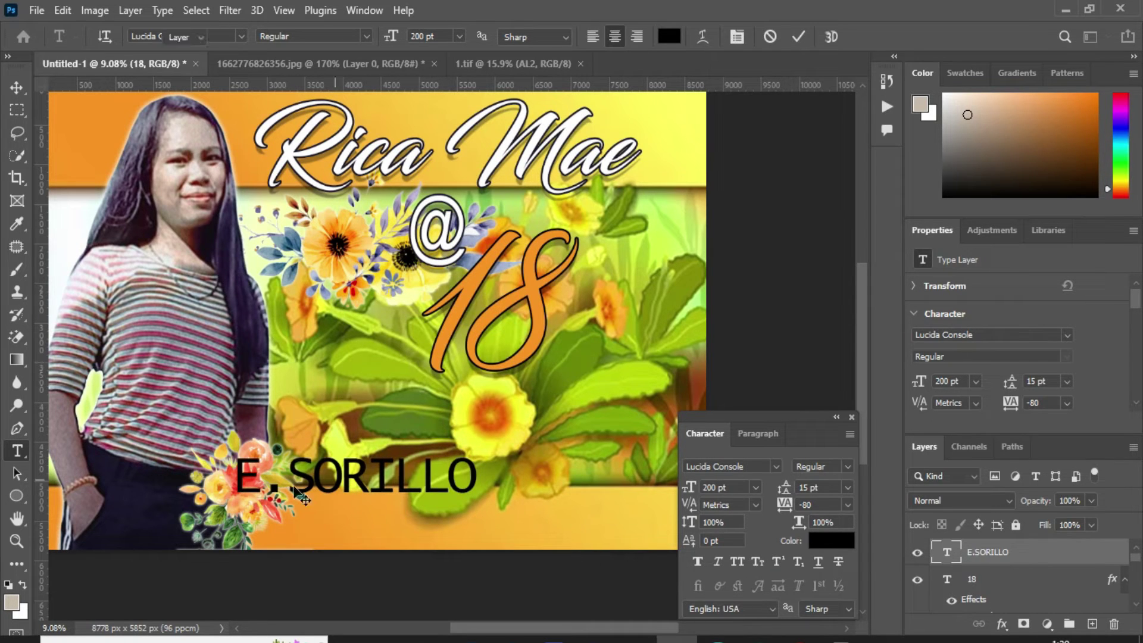
key(v)
drag(356, 479, 513, 234)
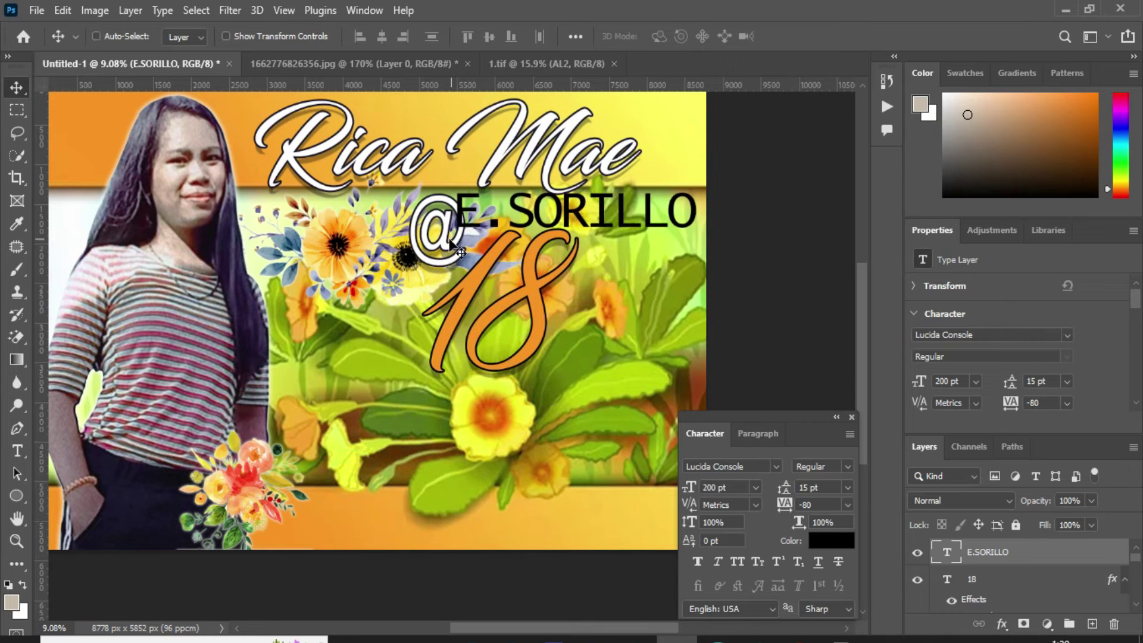
key(ctrl+t)
drag(456, 210, 496, 211)
drag(697, 209, 673, 207)
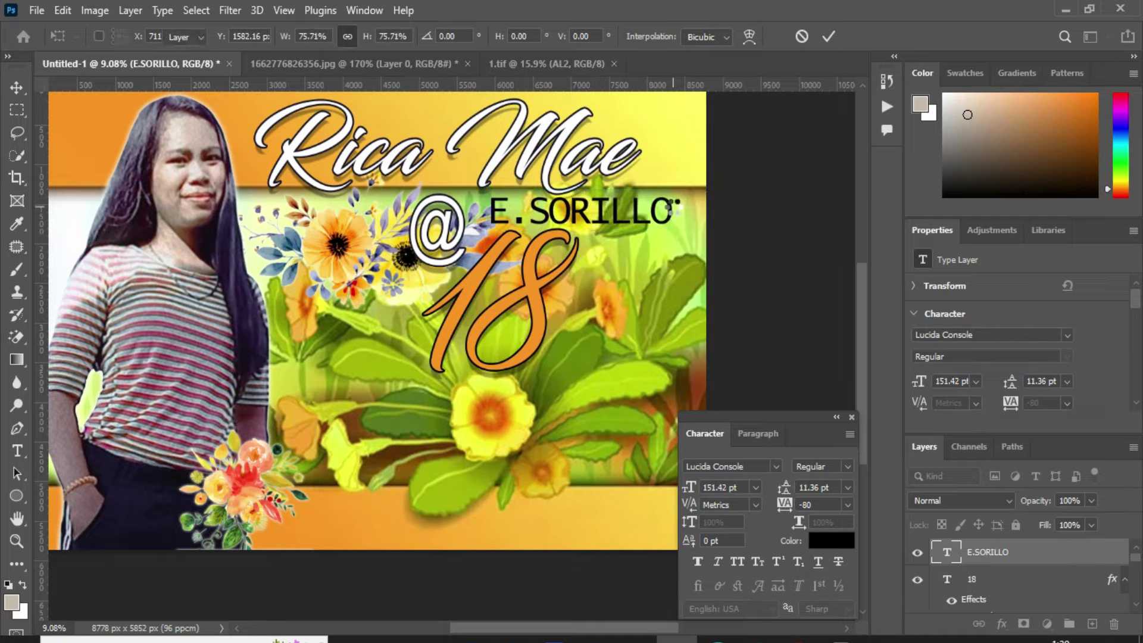
click(828, 37)
right_click(781, 134)
click(850, 19)
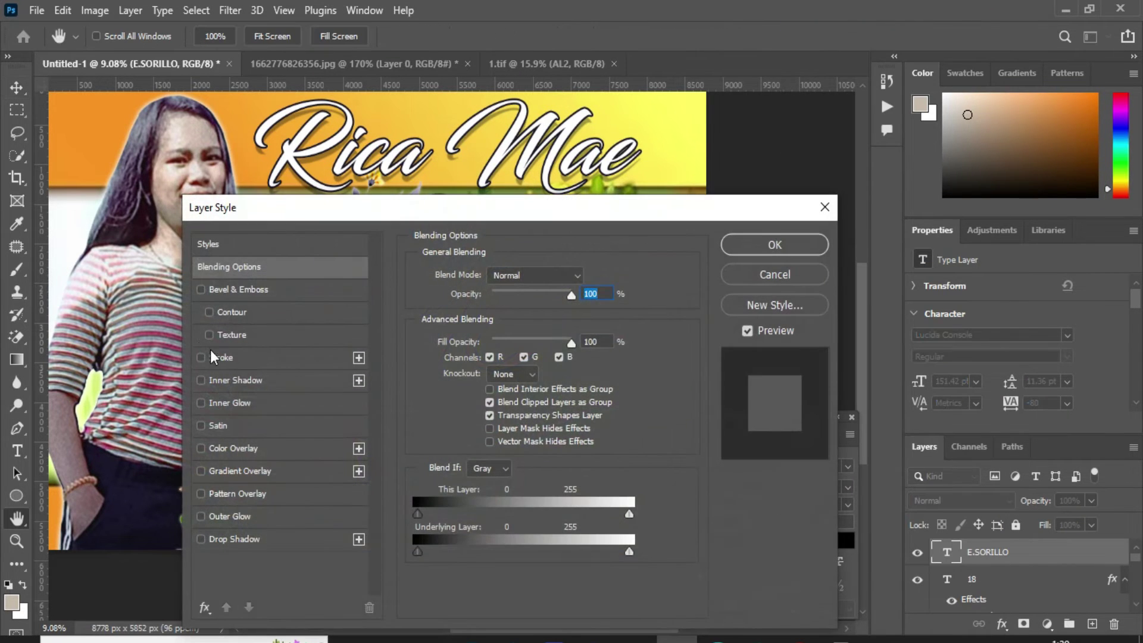
click(213, 357)
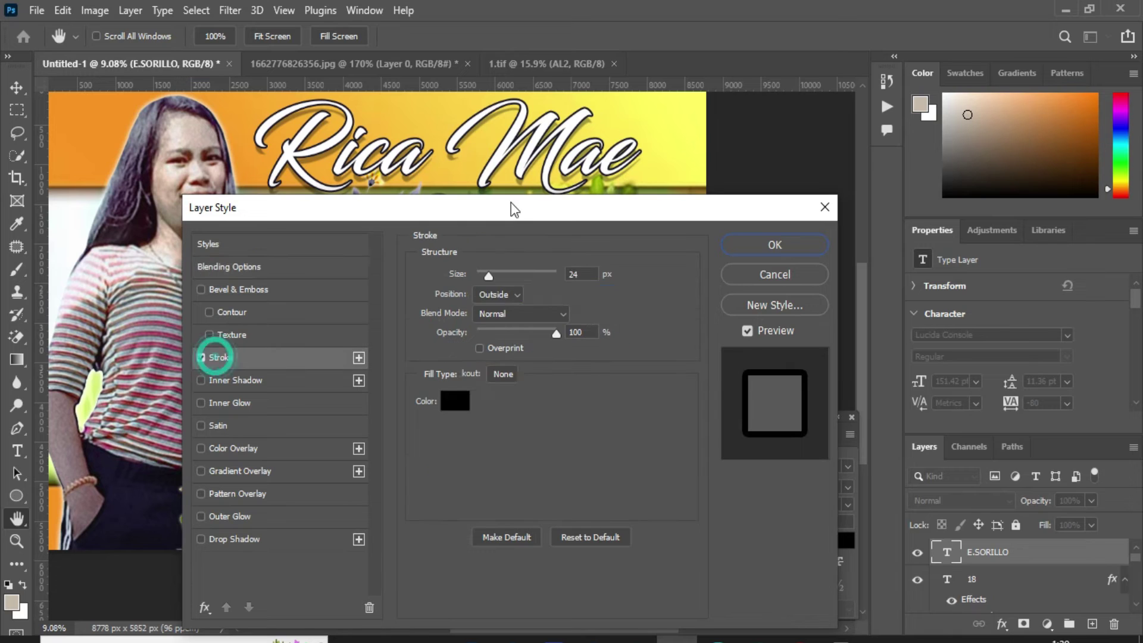
click(521, 223)
click(454, 400)
click(617, 188)
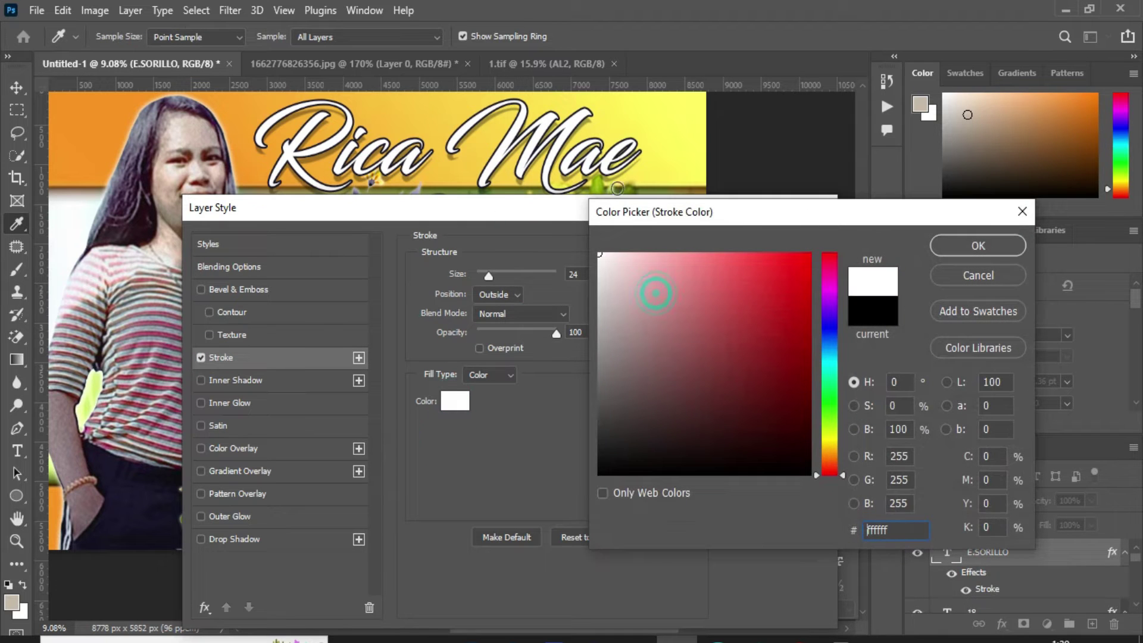
click(978, 245)
drag(694, 209, 576, 343)
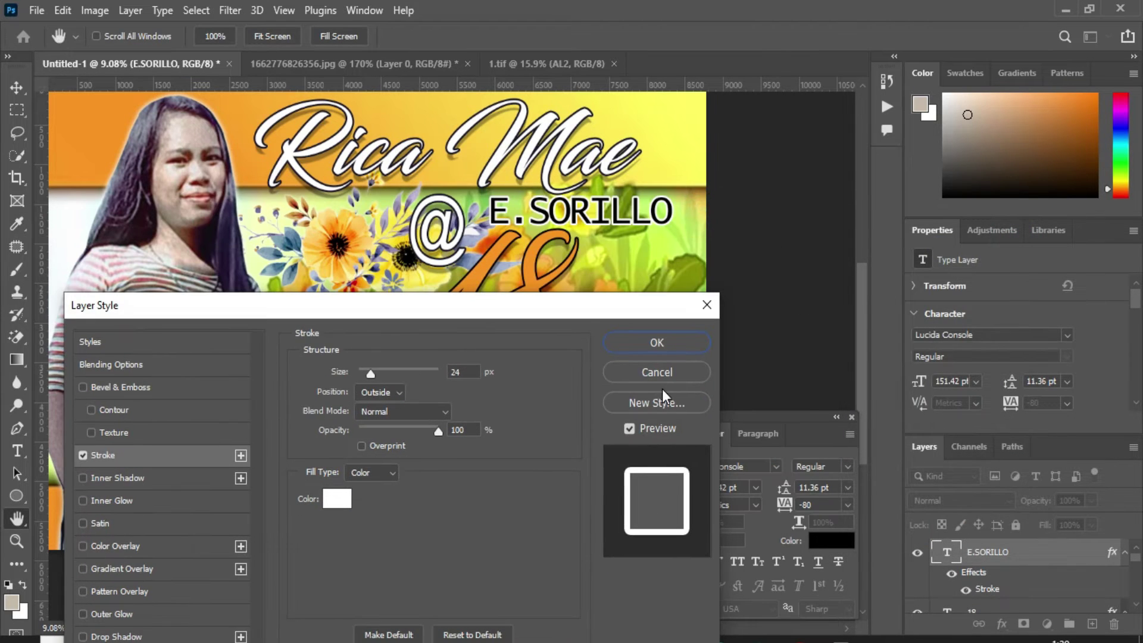
double_click(459, 371)
text(15)
key(Return)
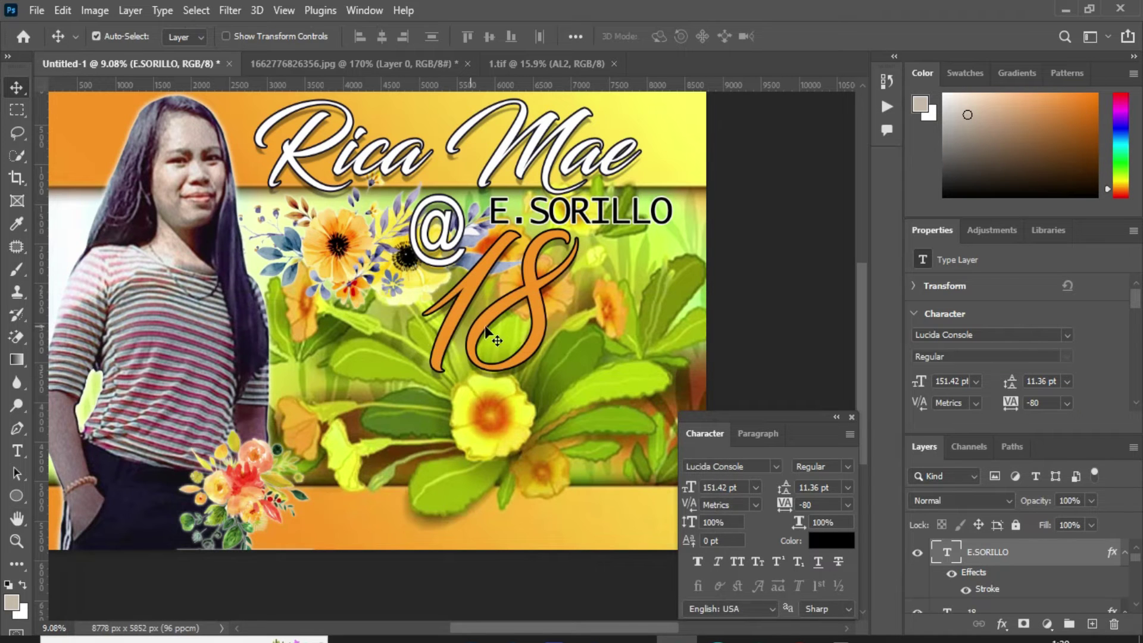
Step: Select the 18 text layer and nudge it slightly to the left
right_click(538, 292)
click(548, 299)
drag(548, 301, 554, 308)
key(shift+Left)
key(shift+Left)
key(shift+Left)
key(shift+Left)
key(shift+Left)
key(shift+Left)
key(shift+Left)
key(shift+Left)
key(shift+Left)
key(shift+Left)
key(shift+Left)
key(shift+Left)
key(shift+Left)
key(shift+Left)
key(shift+Left)
key(shift+Left)
key(shift+Left)
key(shift+Left)
Step: Select the spring flowers background layer from the layers under the canvas
scroll(545, 333, down, 2)
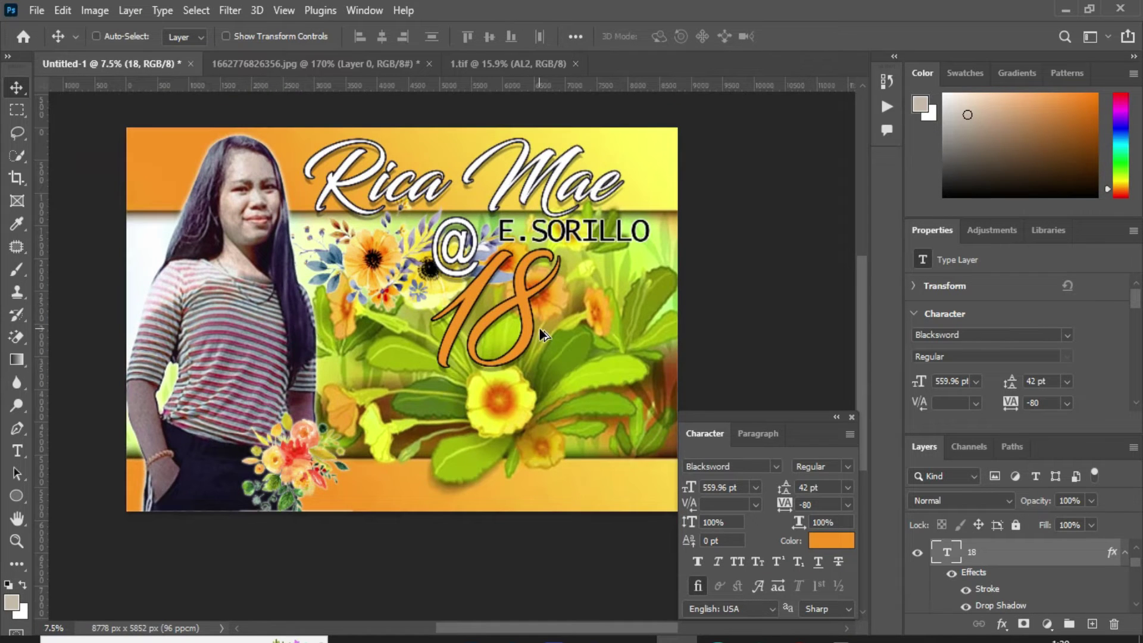
scroll(636, 417, up, 3)
right_click(452, 339)
click(484, 348)
right_click(484, 351)
click(499, 383)
right_click(507, 345)
click(562, 352)
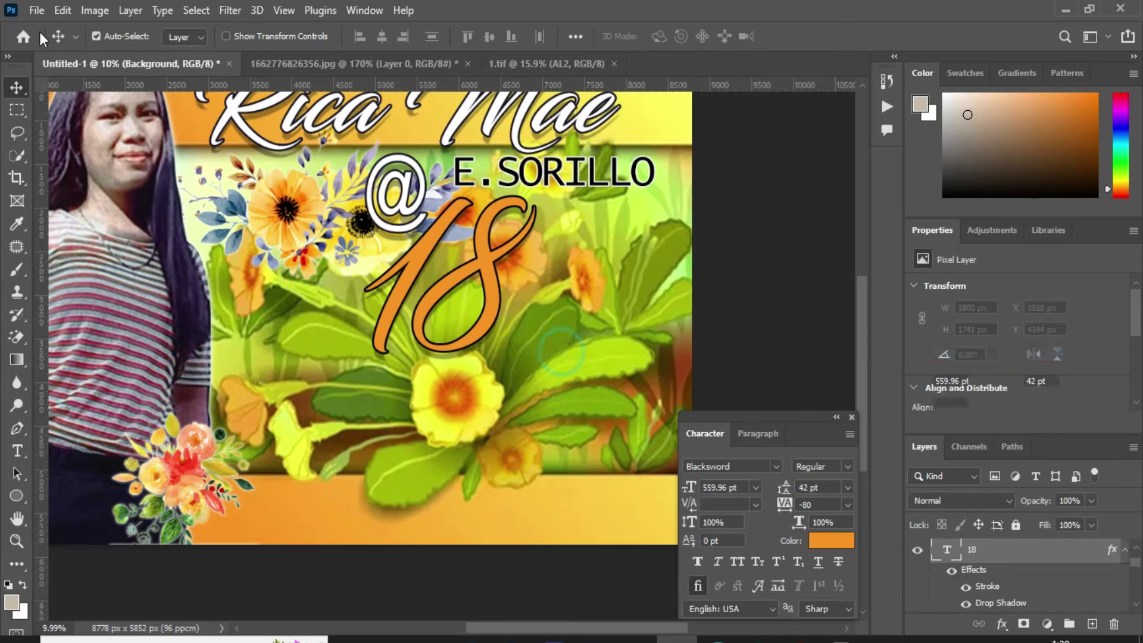
right_click(356, 398)
click(387, 411)
click(36, 11)
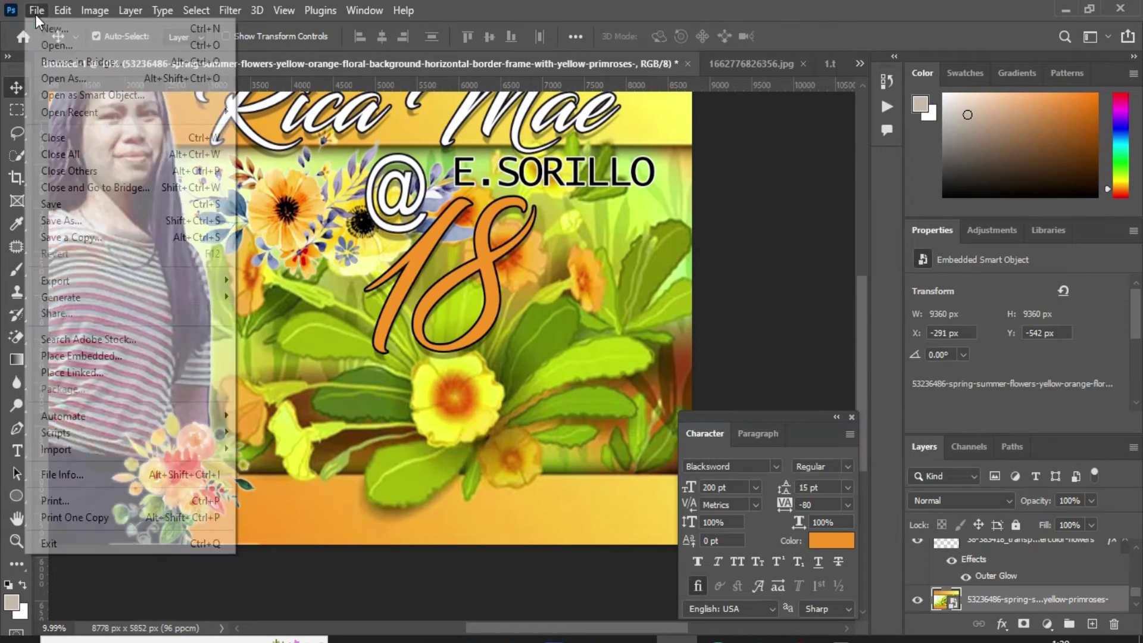
click(117, 354)
double_click(1028, 170)
drag(420, 207, 387, 279)
drag(381, 369, 419, 472)
scroll(361, 416, down, 3)
drag(358, 403, 372, 434)
drag(355, 378, 327, 381)
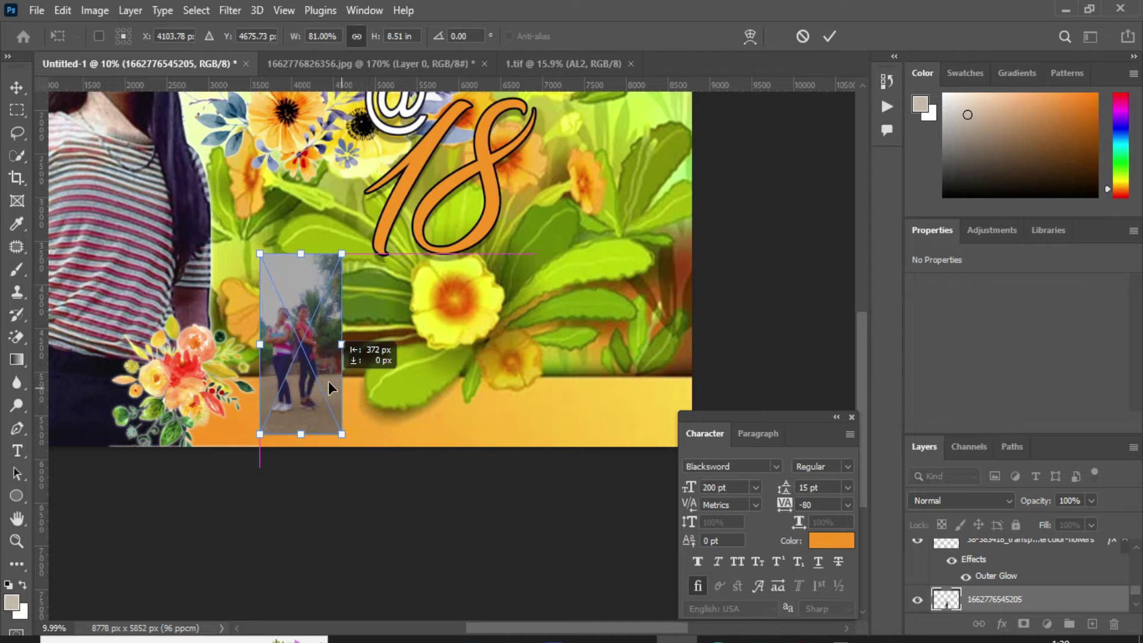
drag(301, 268, 302, 272)
double_click(313, 310)
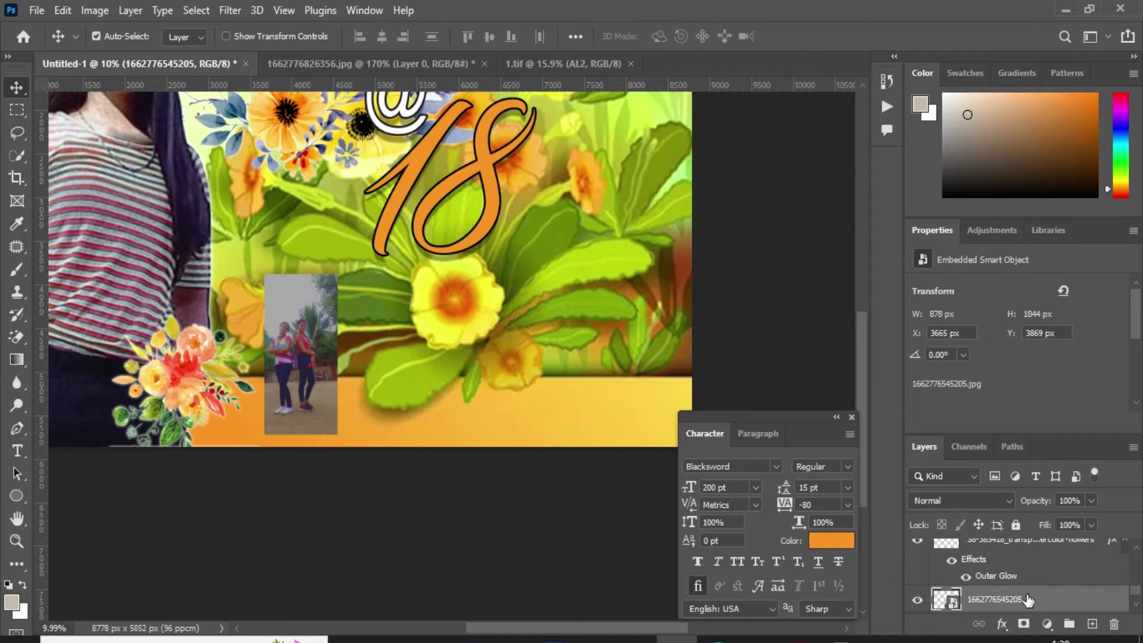
right_click(1028, 600)
click(833, 25)
Step: Give the photo a 15 px white stroke and an orange outer glow (100% opacity, 32% spread, 59 px)
click(95, 357)
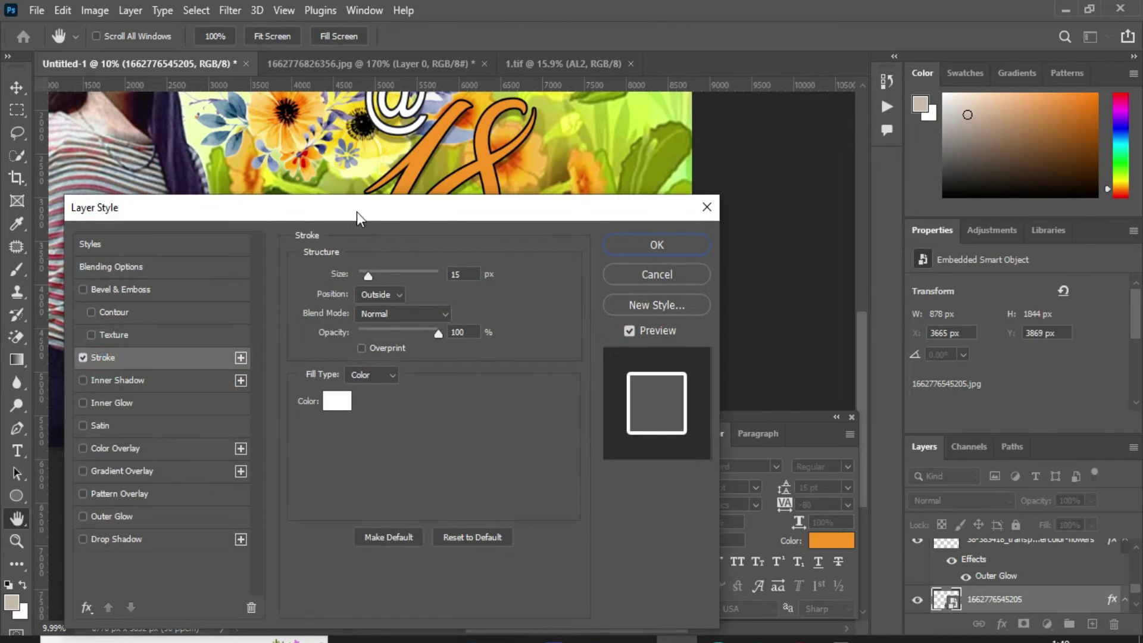
drag(356, 209, 754, 179)
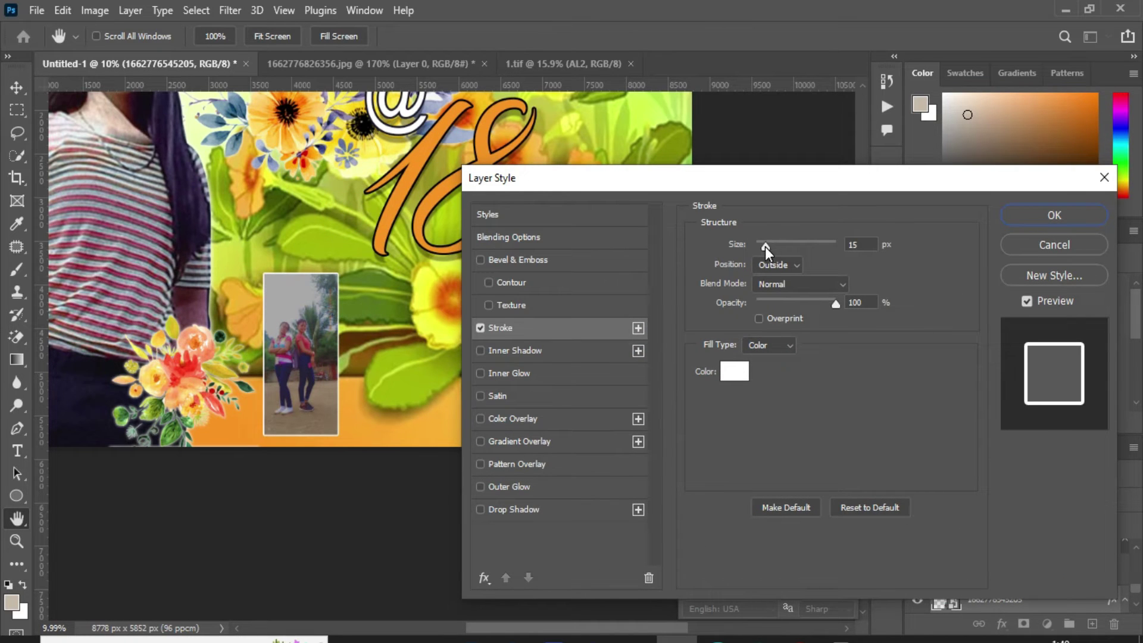
click(524, 487)
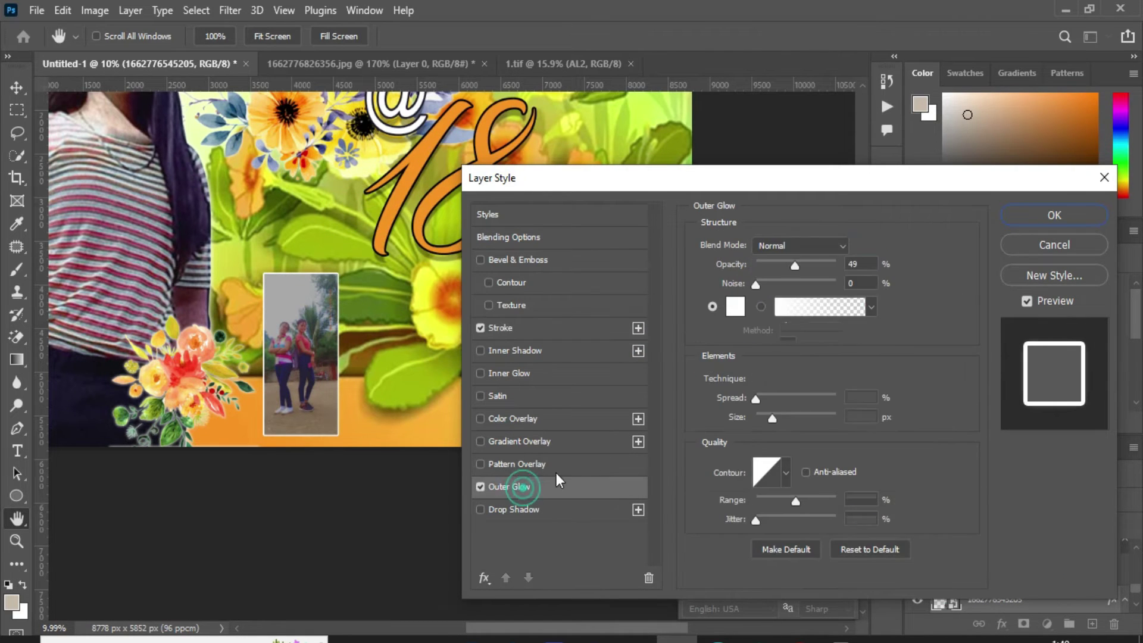
click(734, 306)
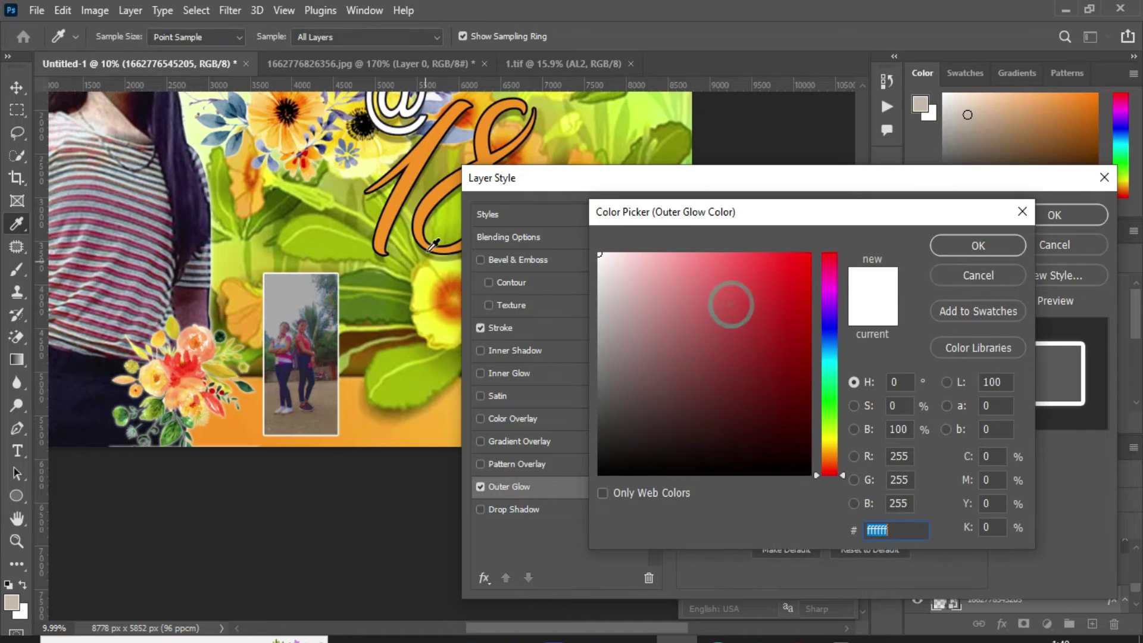
click(400, 193)
click(959, 249)
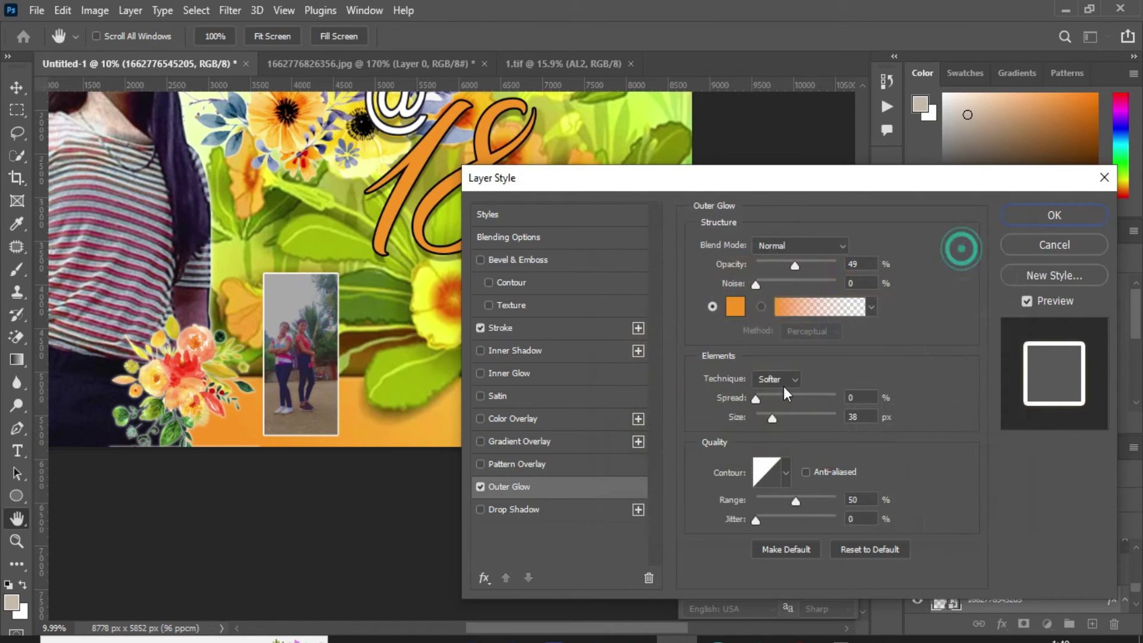
drag(772, 417, 772, 399)
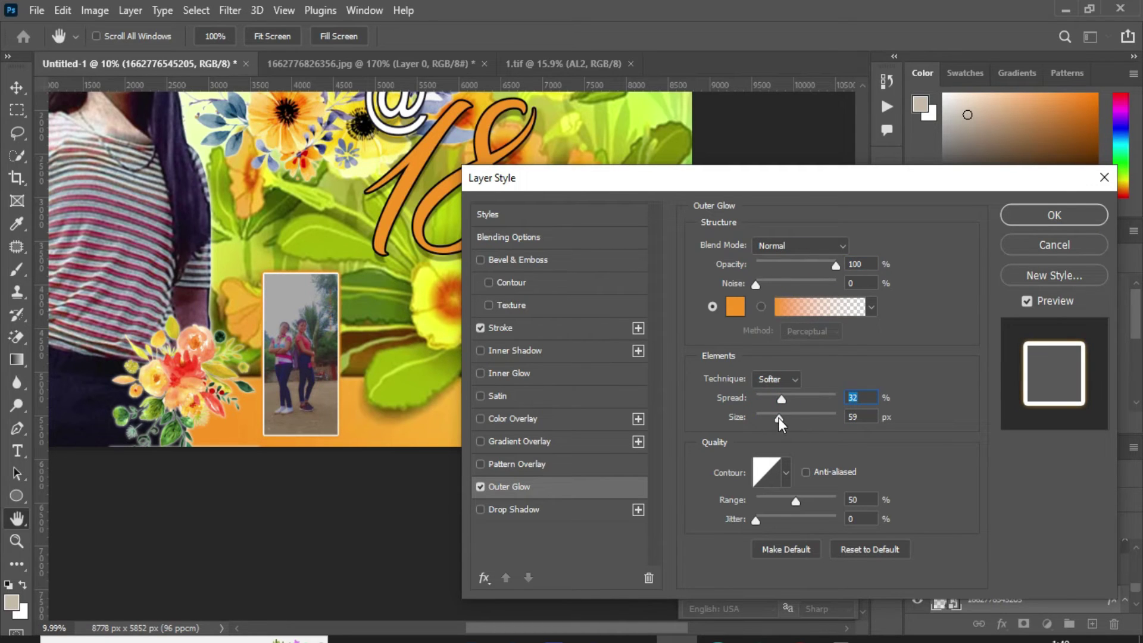
click(1054, 215)
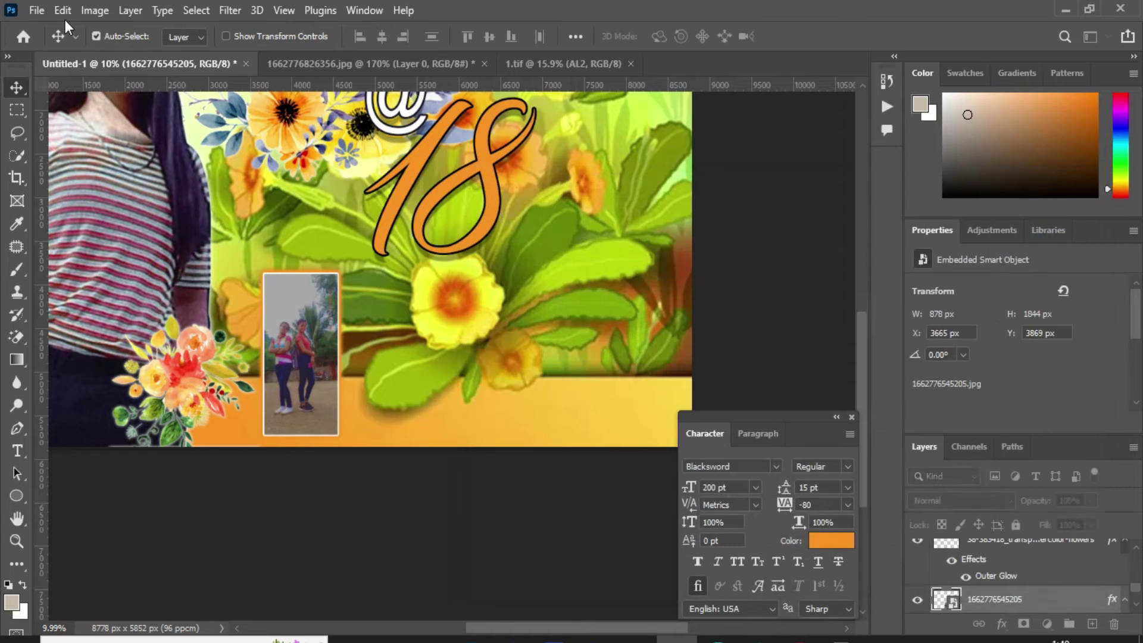
Step: Raise the photo's brightness to 14 with Brightness/Contrast
click(97, 11)
mouse_move(137, 54)
click(309, 56)
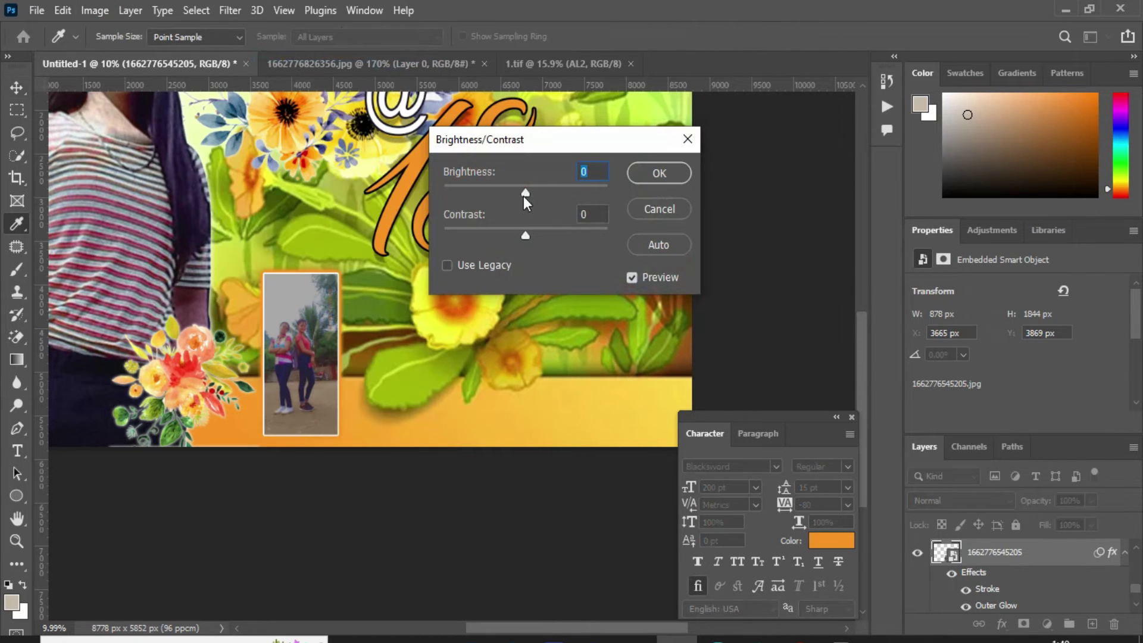
drag(525, 194, 537, 196)
click(649, 174)
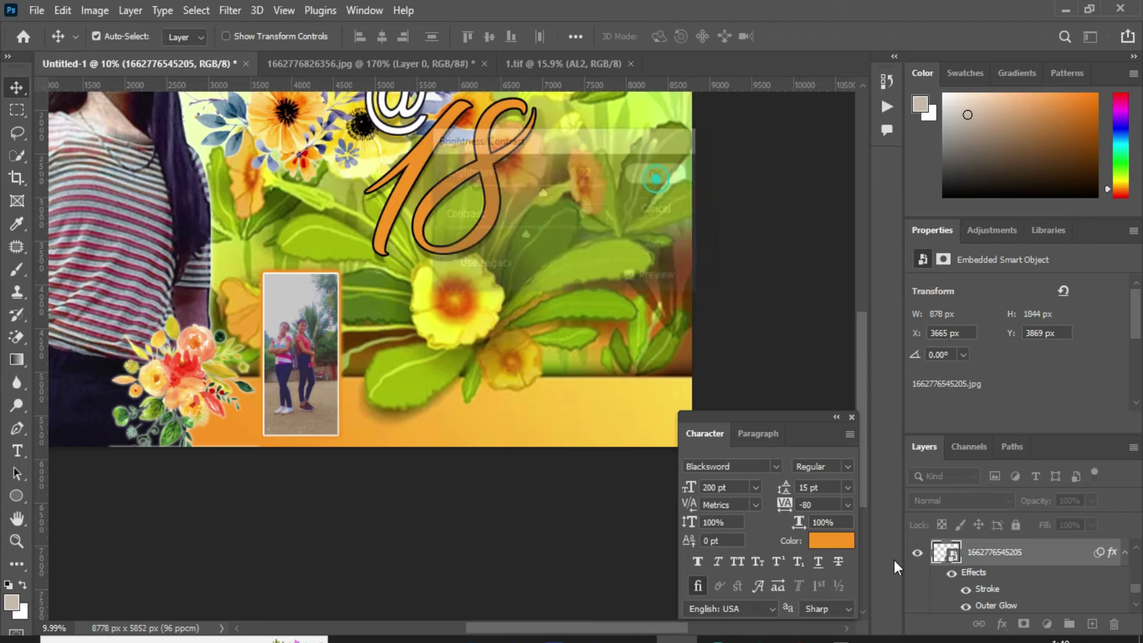
Step: Set Windows Bluetooth to receive a file, then return to Photoshop
click(959, 640)
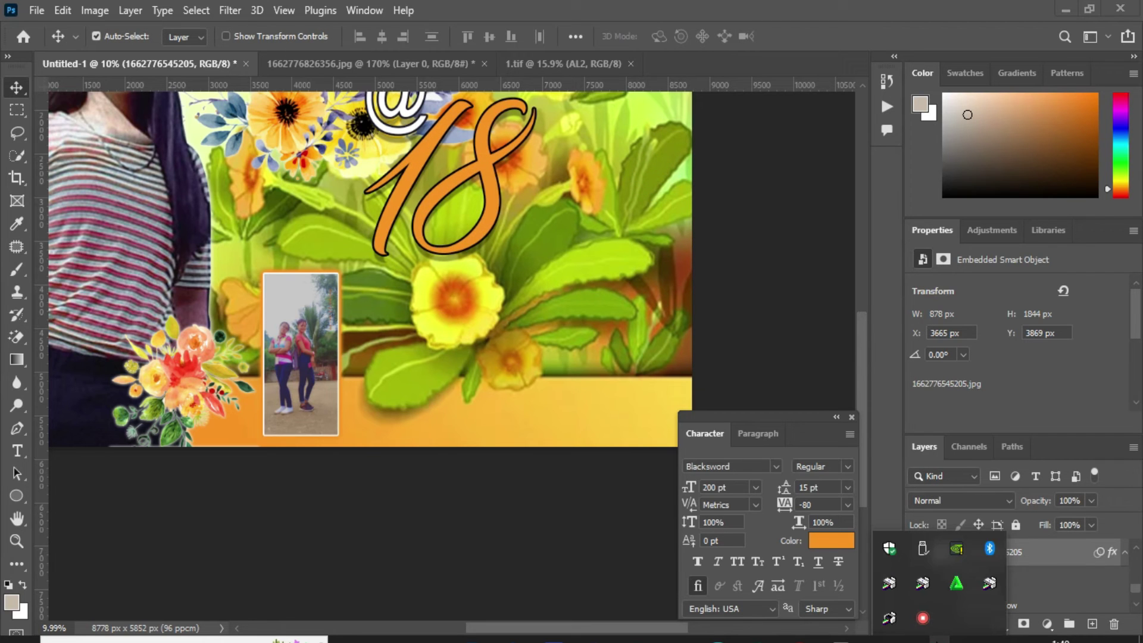
right_click(988, 549)
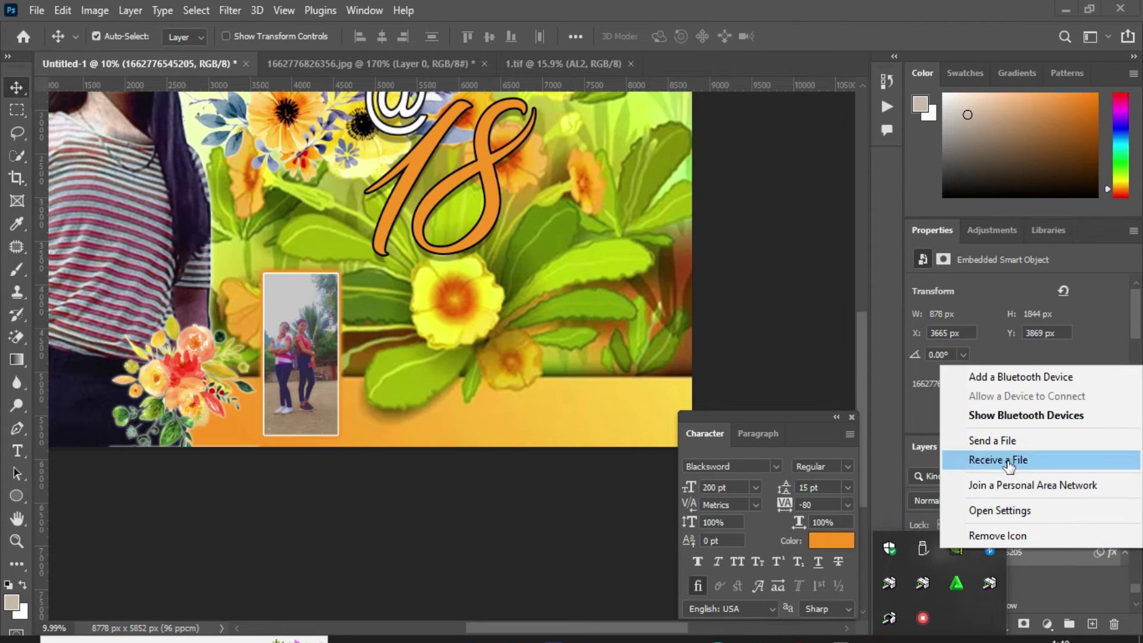
click(1008, 461)
click(262, 381)
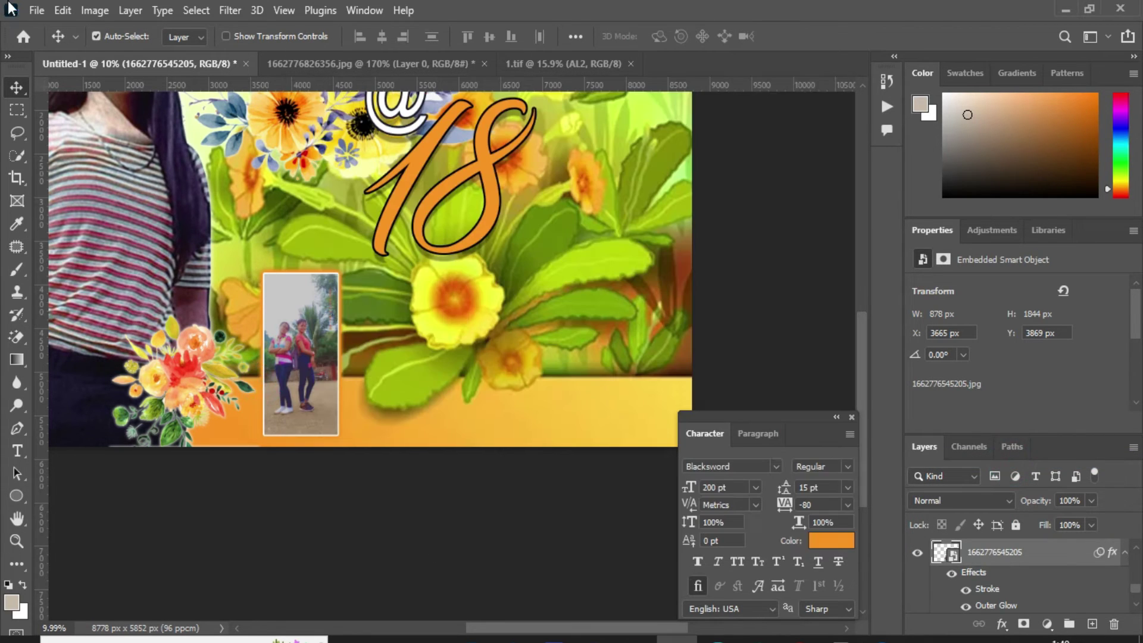
click(37, 10)
click(125, 355)
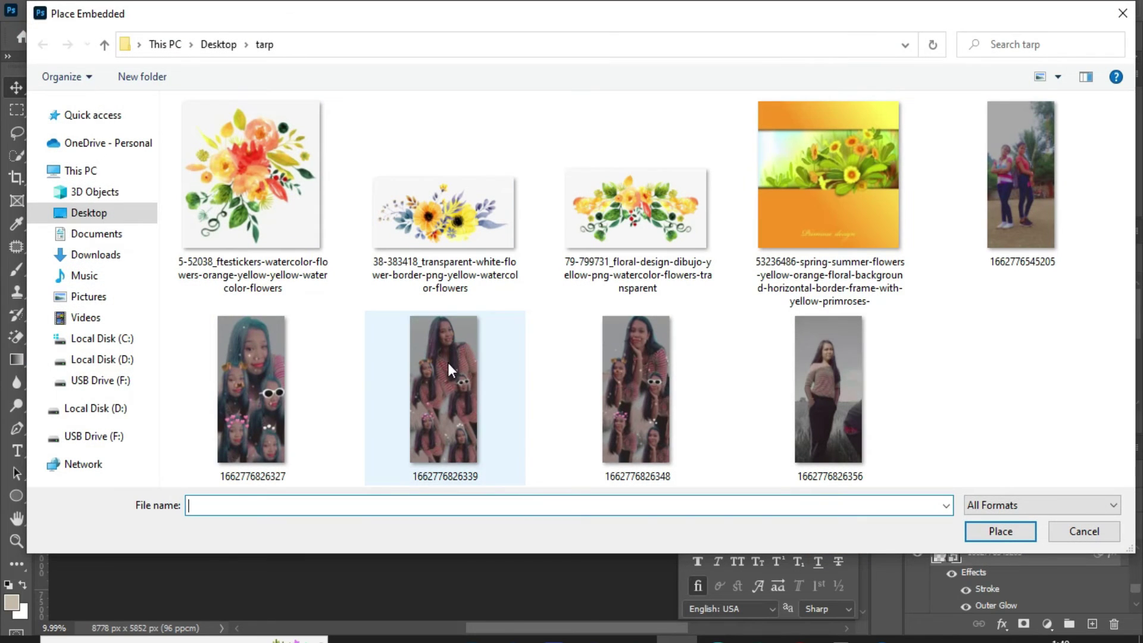
double_click(268, 388)
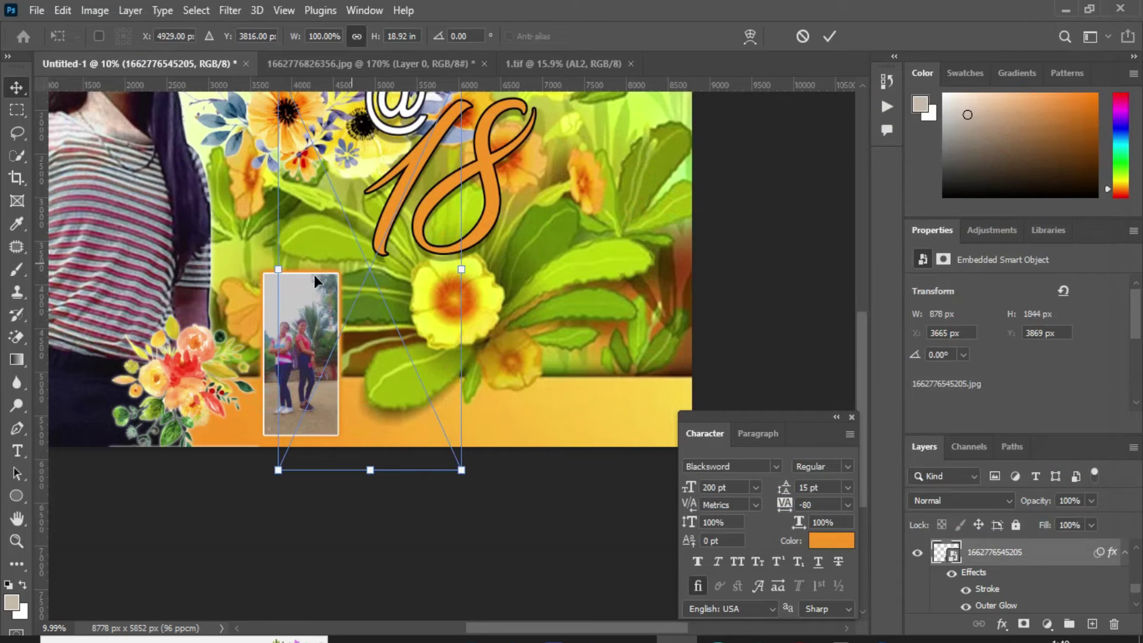
drag(313, 273, 454, 256)
drag(451, 273, 406, 350)
drag(415, 415, 424, 435)
key(Return)
click(324, 369)
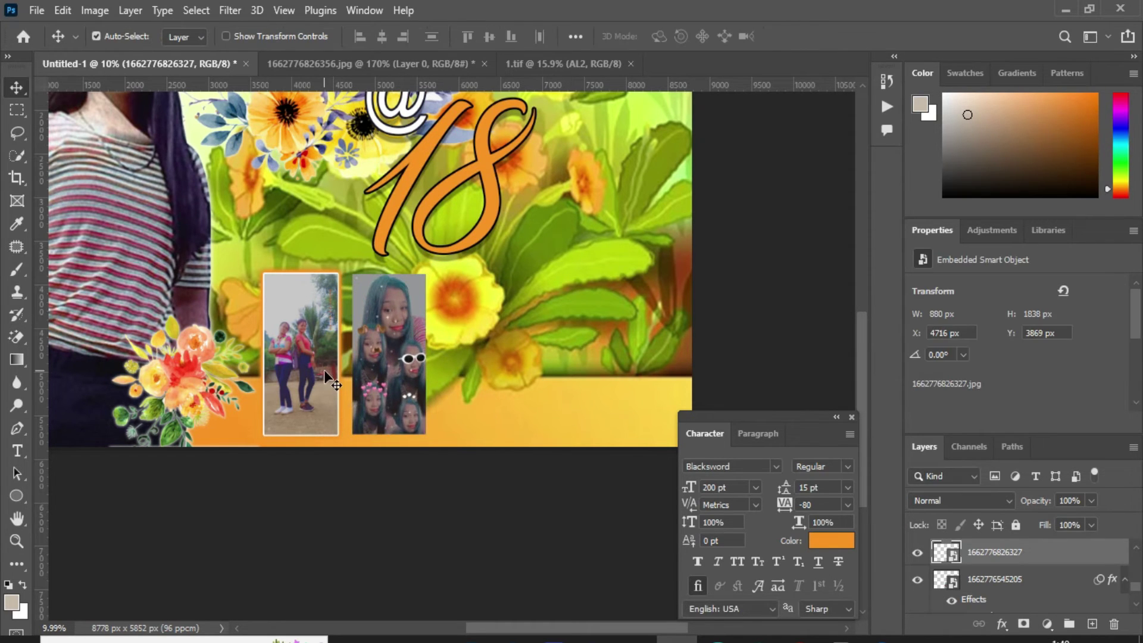
drag(1110, 555, 1111, 552)
click(37, 10)
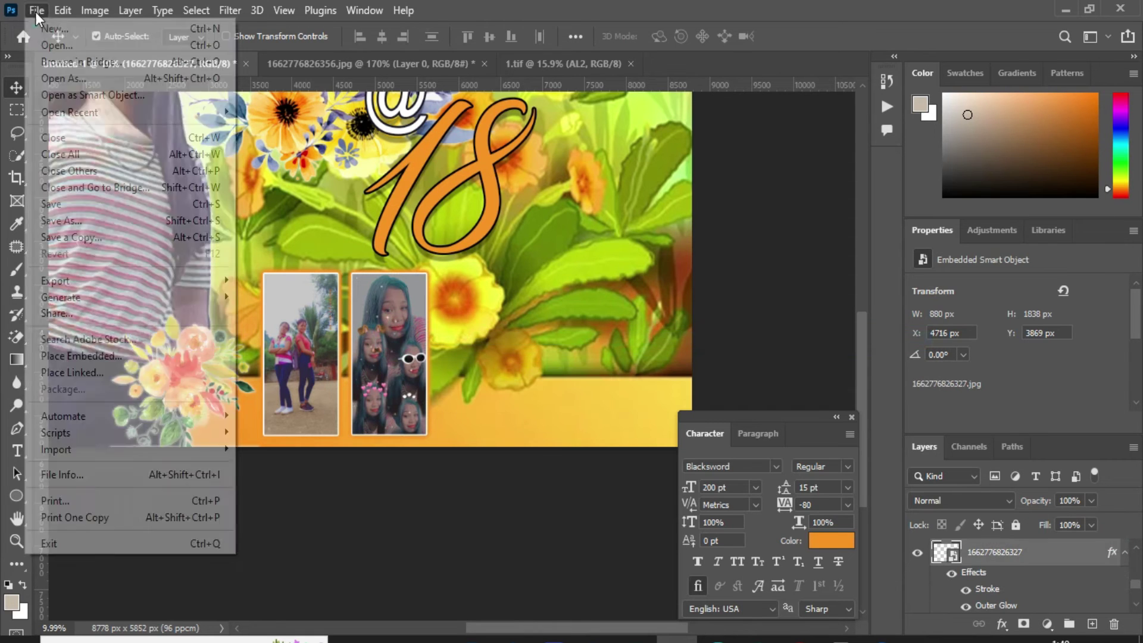
click(66, 356)
double_click(452, 392)
drag(278, 276, 502, 439)
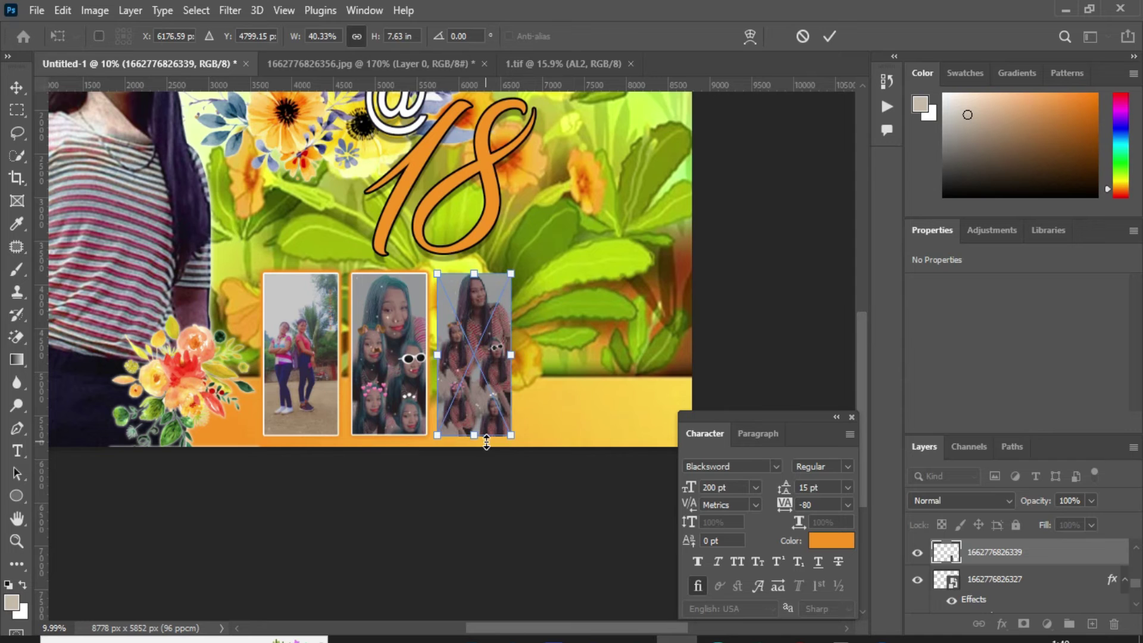
key(Return)
drag(1099, 581, 482, 369)
Step: Apply Brightness/Contrast to the second and third photos, entering 20 for the third
click(381, 324)
click(95, 11)
mouse_move(149, 51)
click(287, 51)
right_click(472, 324)
click(494, 332)
click(94, 11)
mouse_move(147, 54)
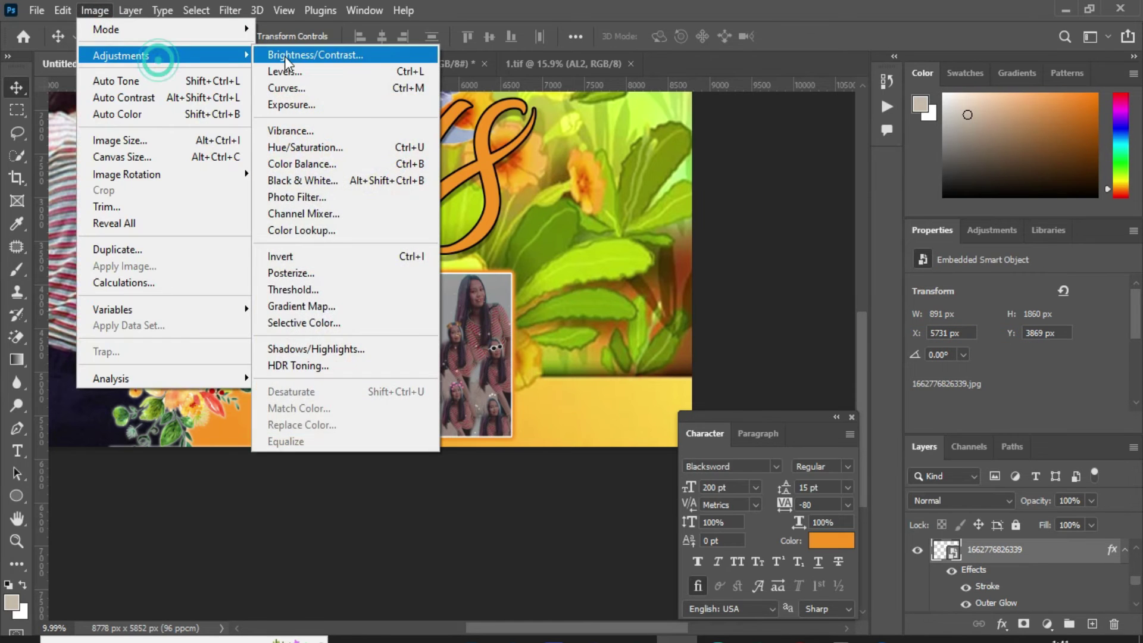
click(287, 56)
text(20)
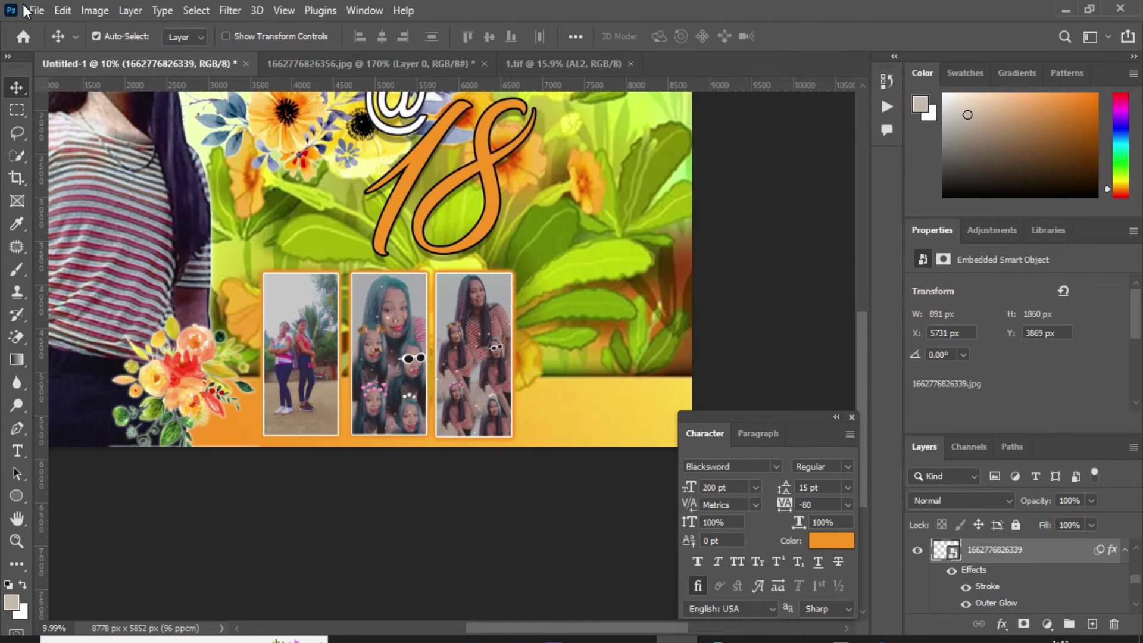
click(26, 10)
click(153, 350)
double_click(608, 384)
drag(285, 273, 381, 244)
drag(462, 299, 561, 373)
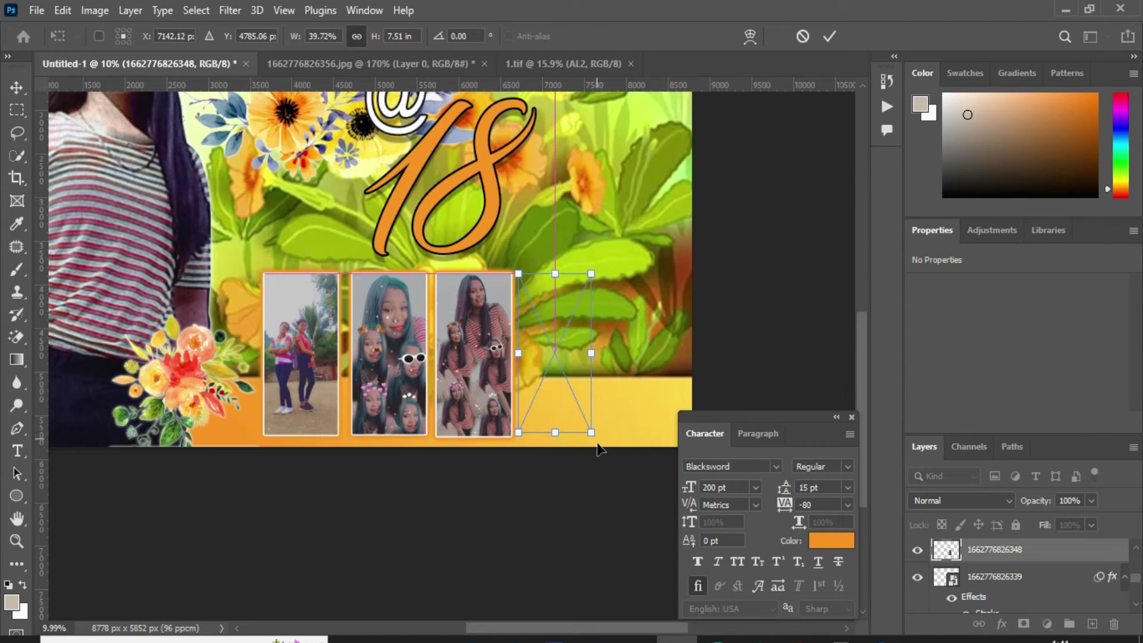
drag(592, 433, 590, 408)
key(Return)
click(1112, 576)
mouse_move(1112, 555)
mouse_down()
mouse_move(565, 345)
mouse_move(580, 334)
mouse_up()
click(95, 10)
mouse_move(149, 54)
click(373, 59)
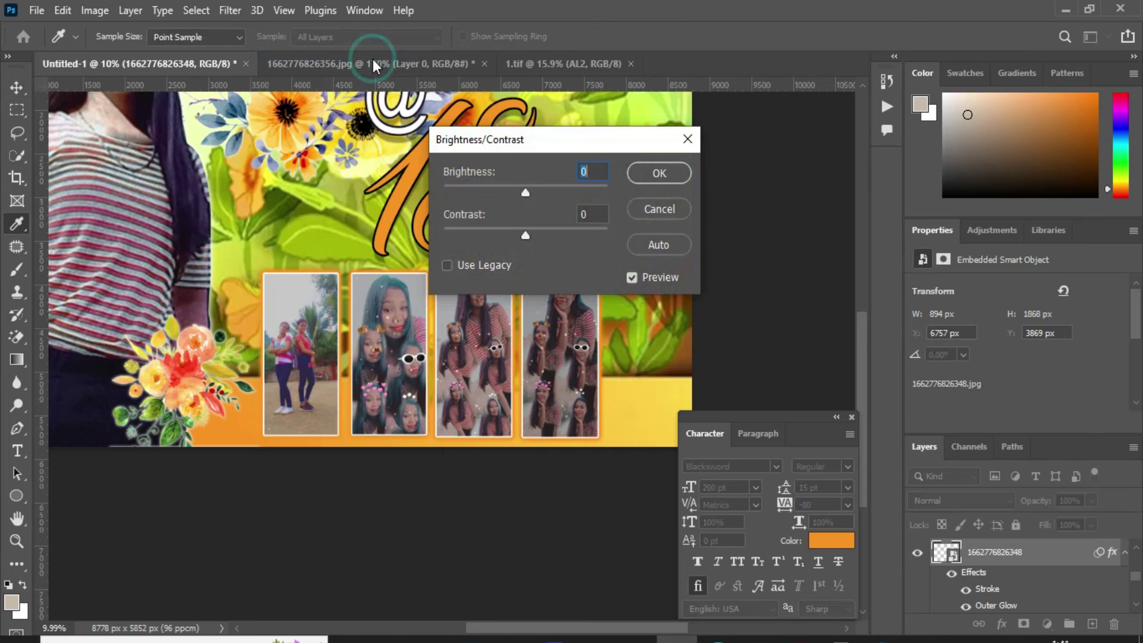
key(Escape)
key(v)
scroll(633, 325, down, 1)
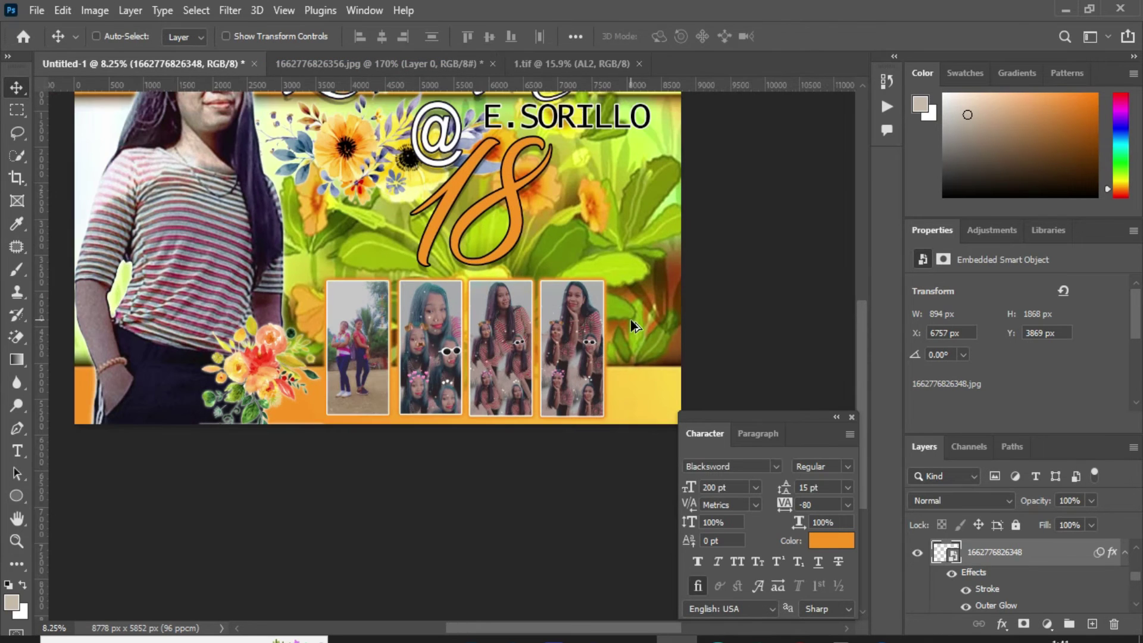
scroll(612, 336, up, 2)
drag(600, 158, 628, 303)
Step: Change the copied text to 'SEPTEMBER 13,2022' and scale it to about 66%
double_click(628, 302)
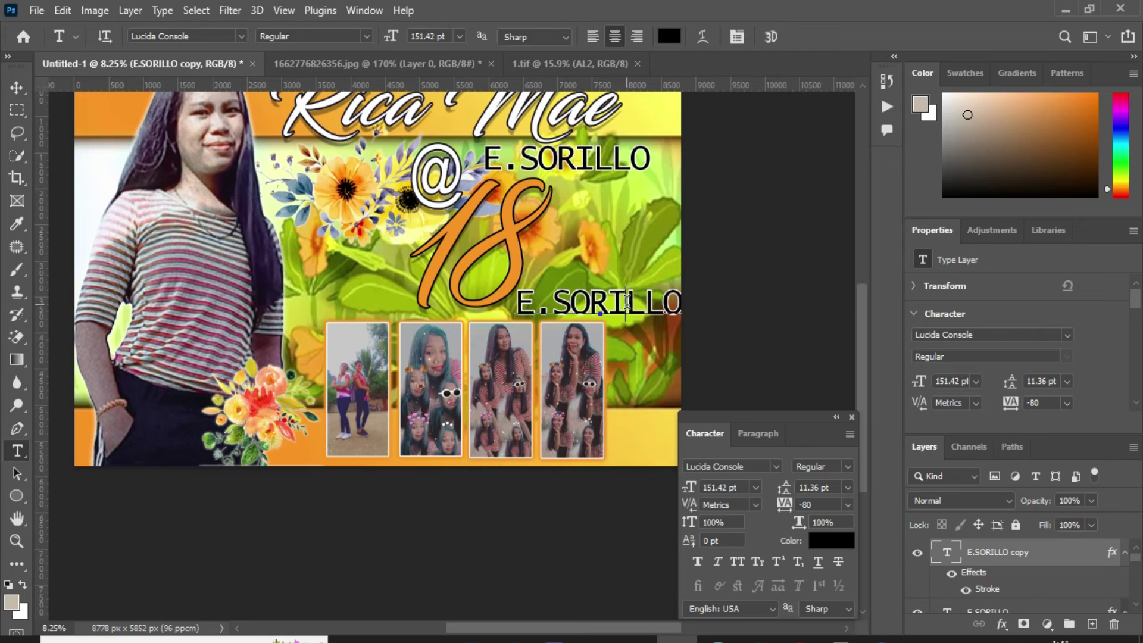
text(SEPTEMBER)
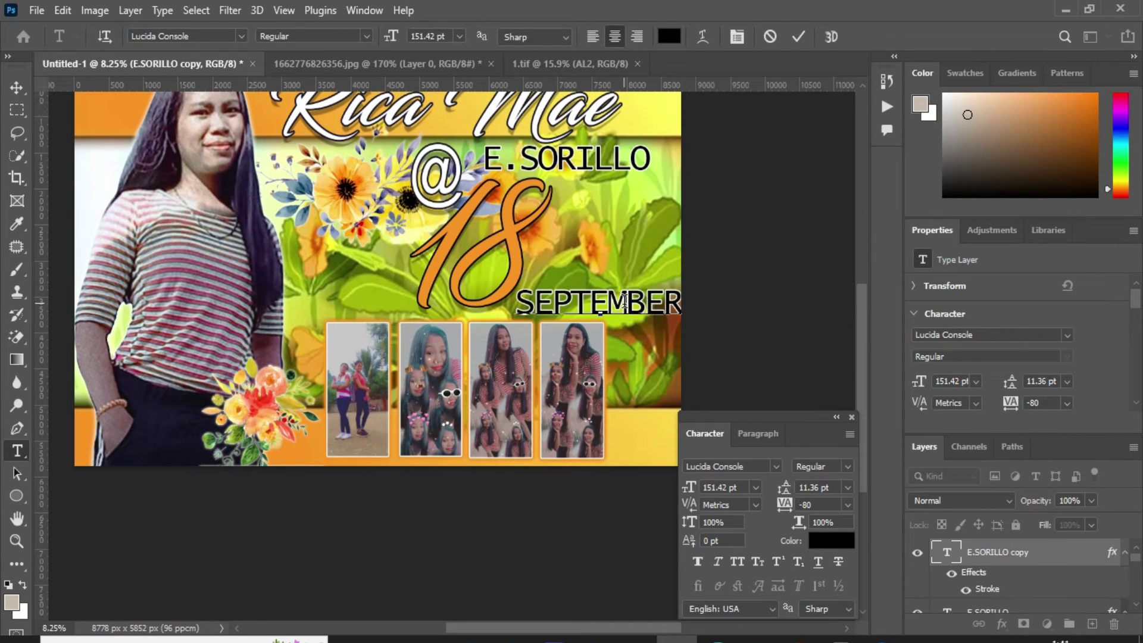
text( 13,2022)
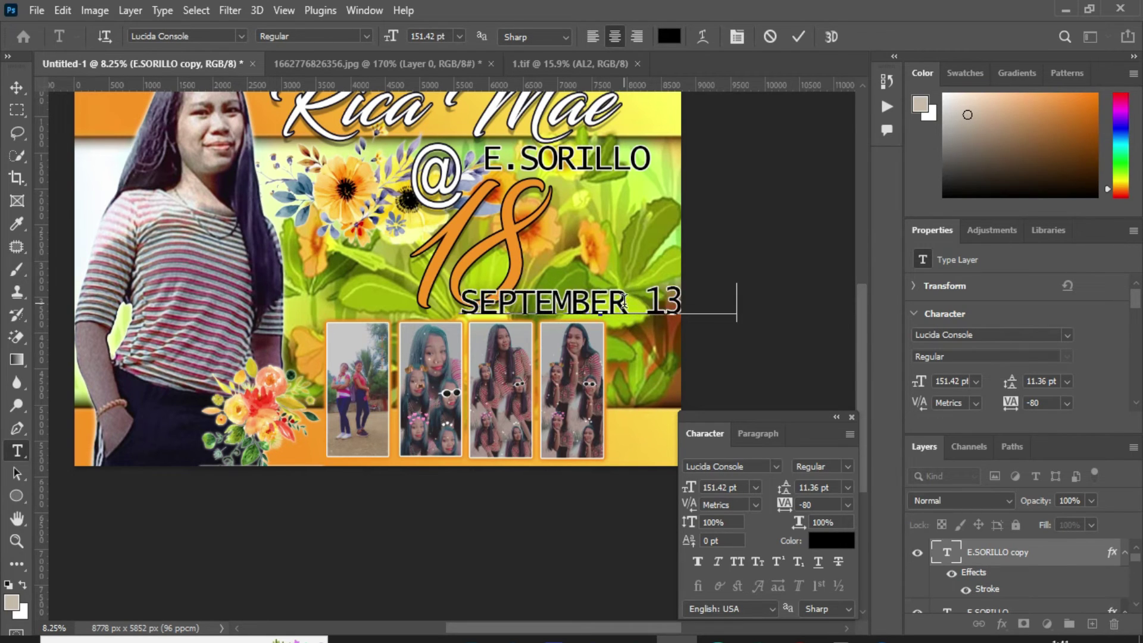
key(ctrl+Return)
key(ctrl+t)
drag(756, 306, 646, 302)
Step: Rotate the date 90° counter-clockwise and position it along the banner's right edge
right_click(641, 303)
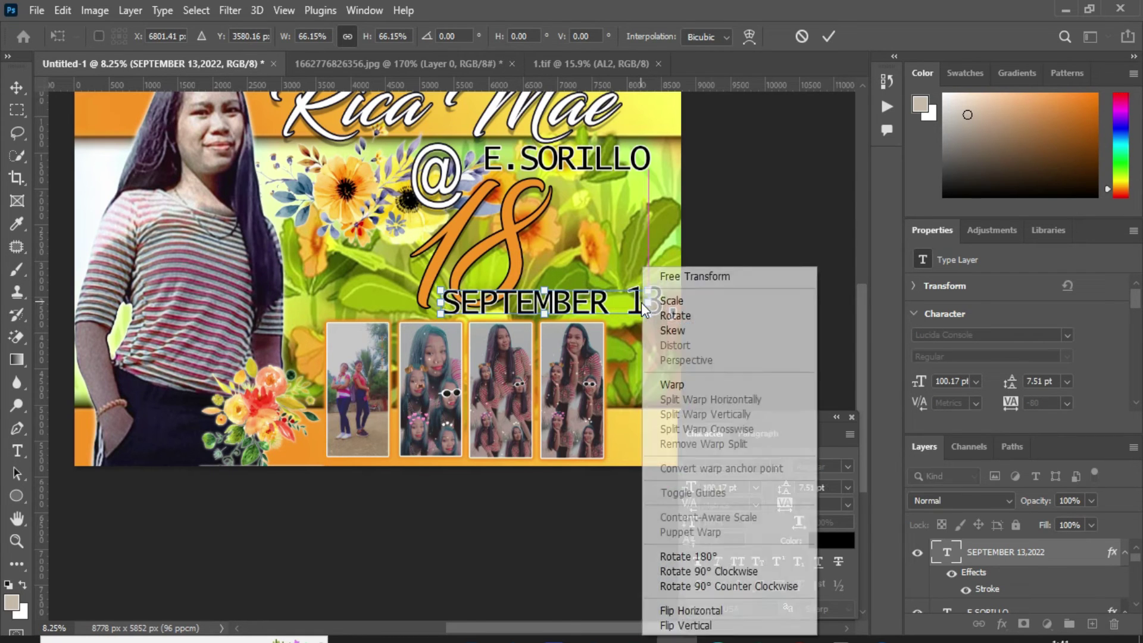
click(713, 585)
drag(544, 313, 667, 363)
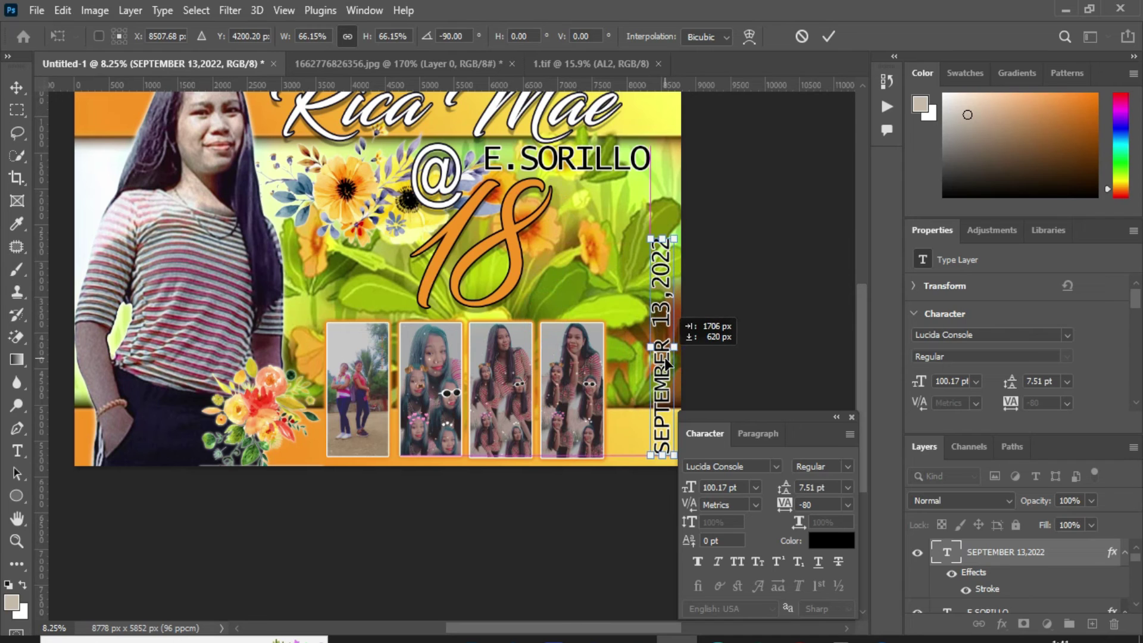
scroll(578, 628, right, 5)
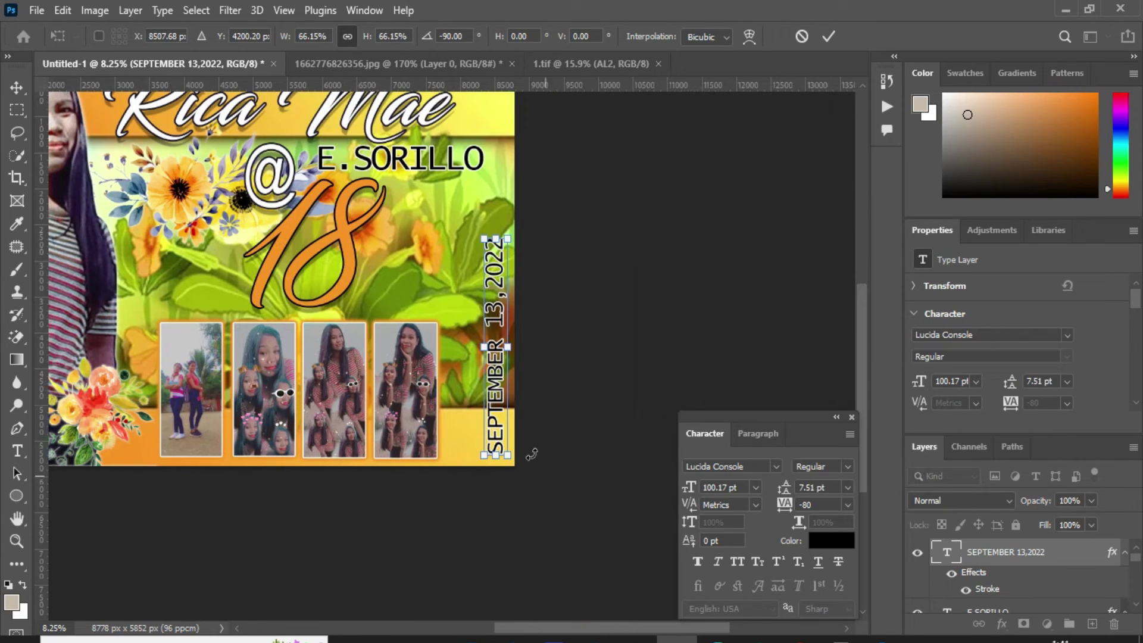
key(Right)
key(Right)
key(Right)
key(Right)
key(Right)
key(Right)
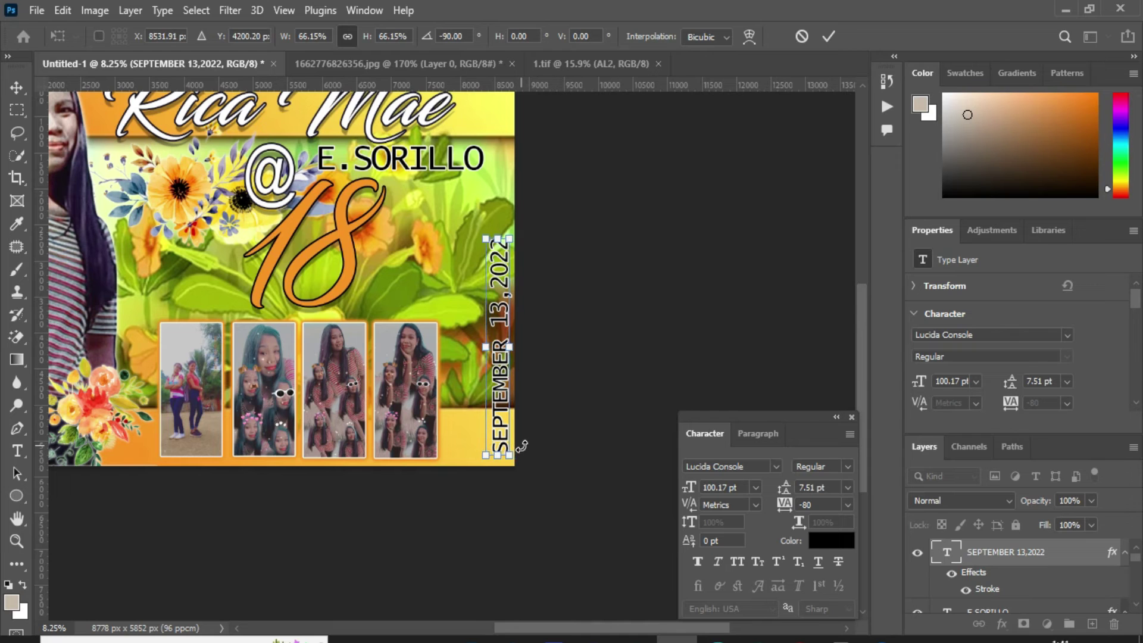
key(Return)
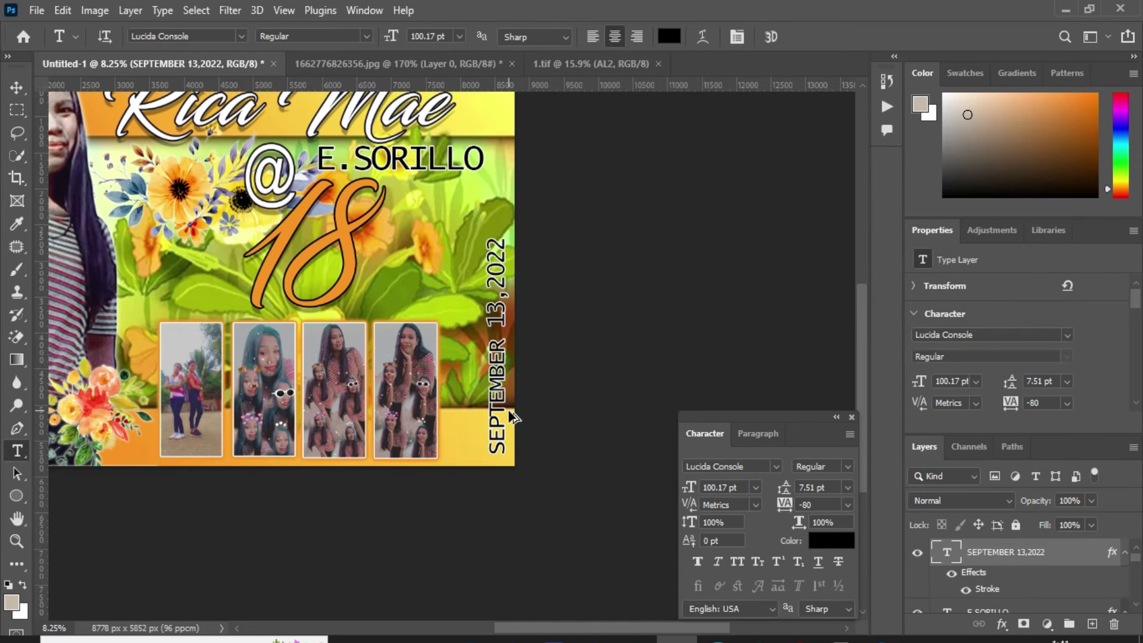
scroll(495, 427, down, 2)
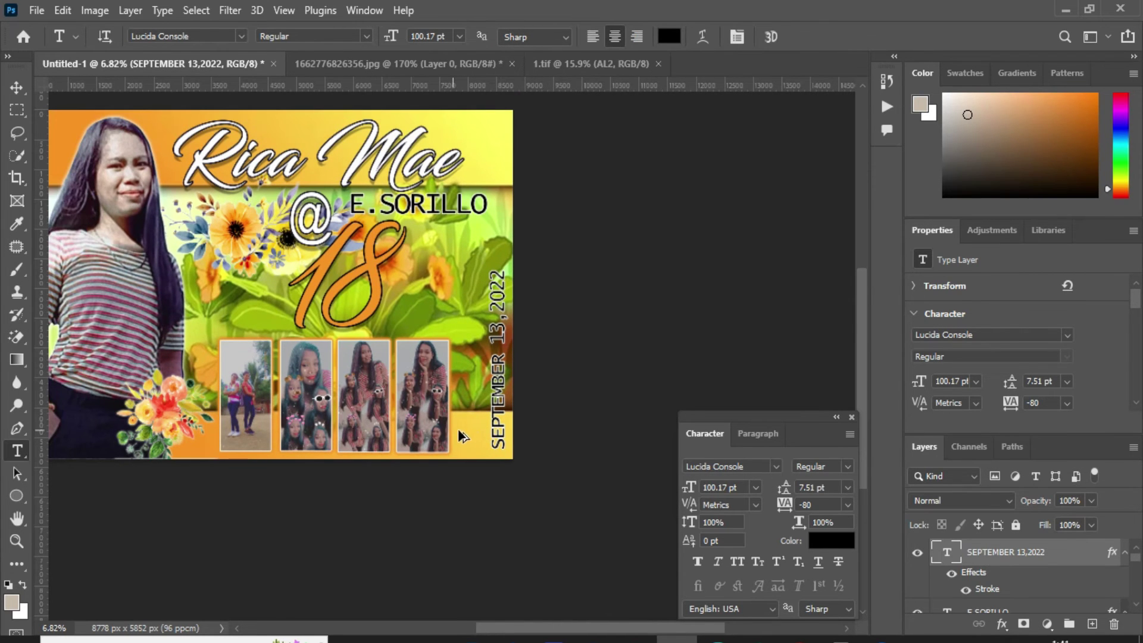
scroll(512, 421, down, 1)
scroll(379, 371, up, 1)
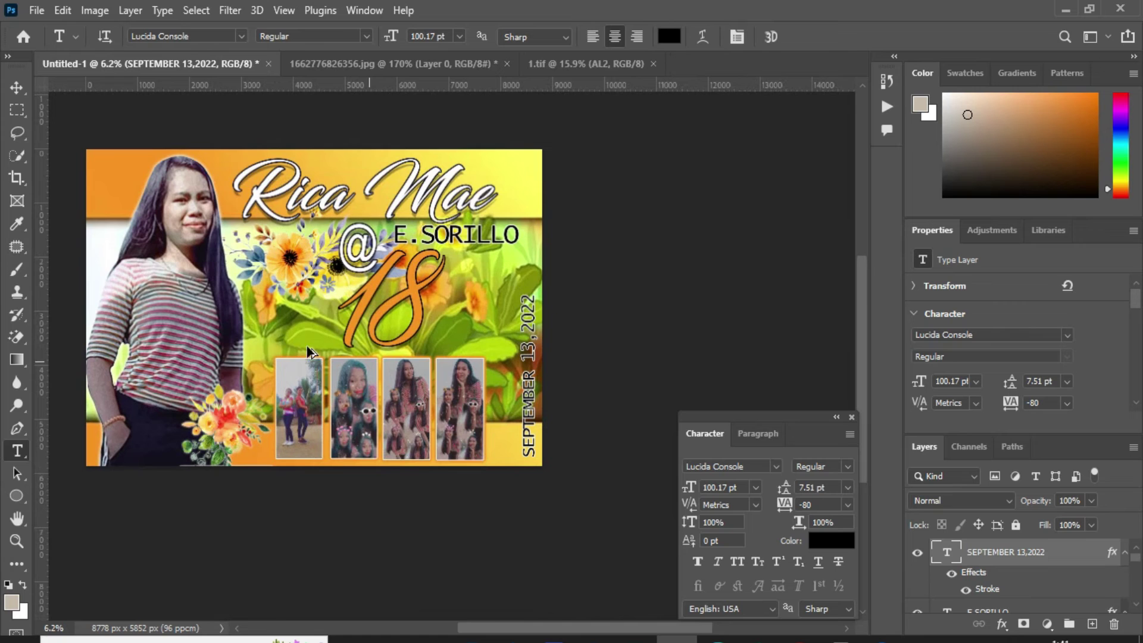
key(v)
right_click(153, 286)
Step: Duplicate the portrait Layer 1 to the right side, beneath the photo frames, at 30% opacity
click(178, 290)
drag(163, 226, 490, 329)
scroll(1052, 568, down, 2)
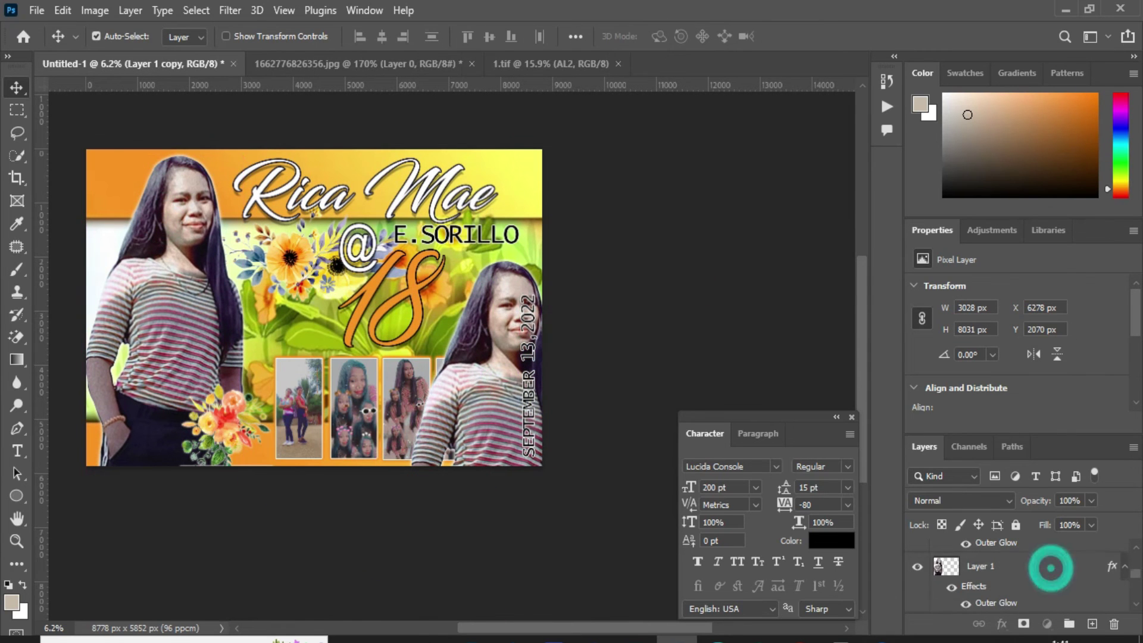
scroll(1012, 571, up, 2)
drag(1000, 554, 986, 601)
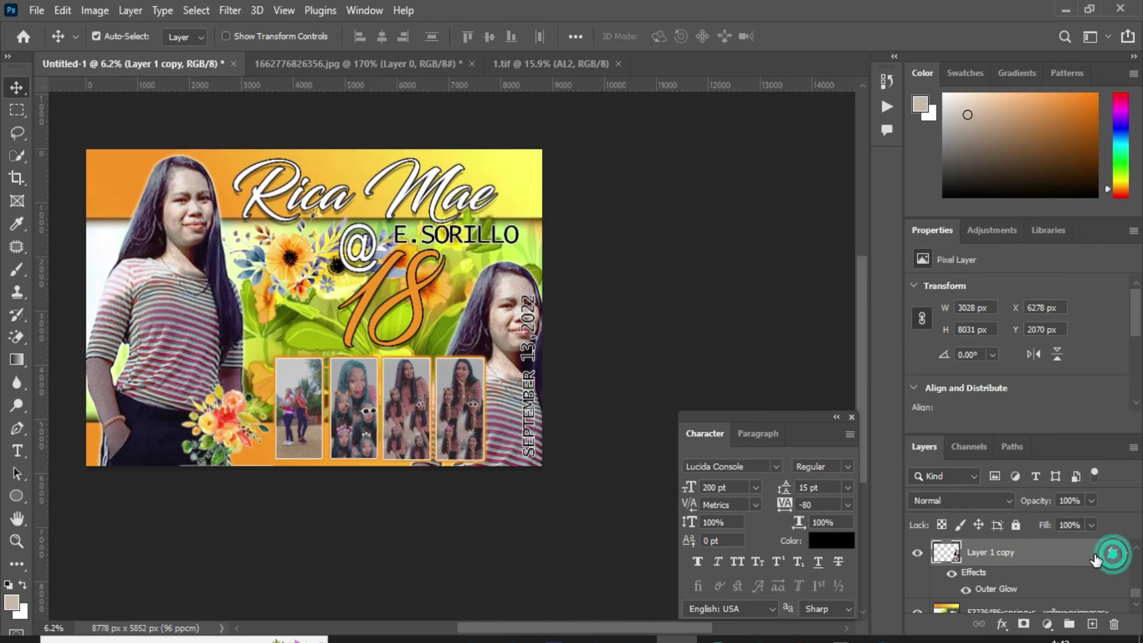
key(3)
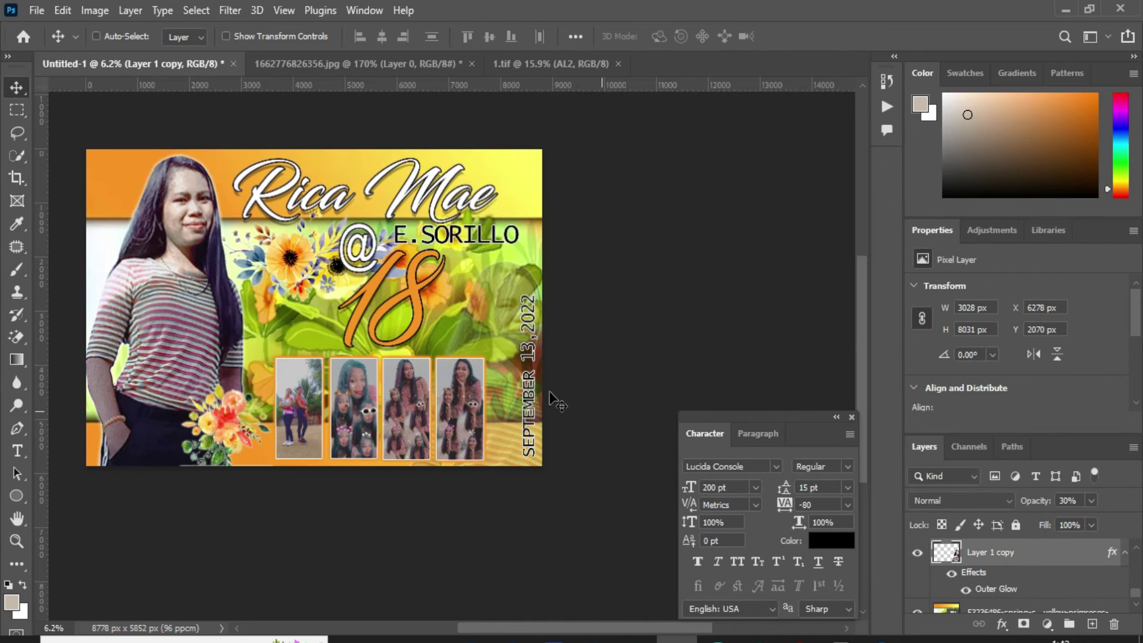
Step: Flip the portrait copy horizontally and enlarge it slightly
key(ctrl+t)
right_click(503, 405)
click(586, 607)
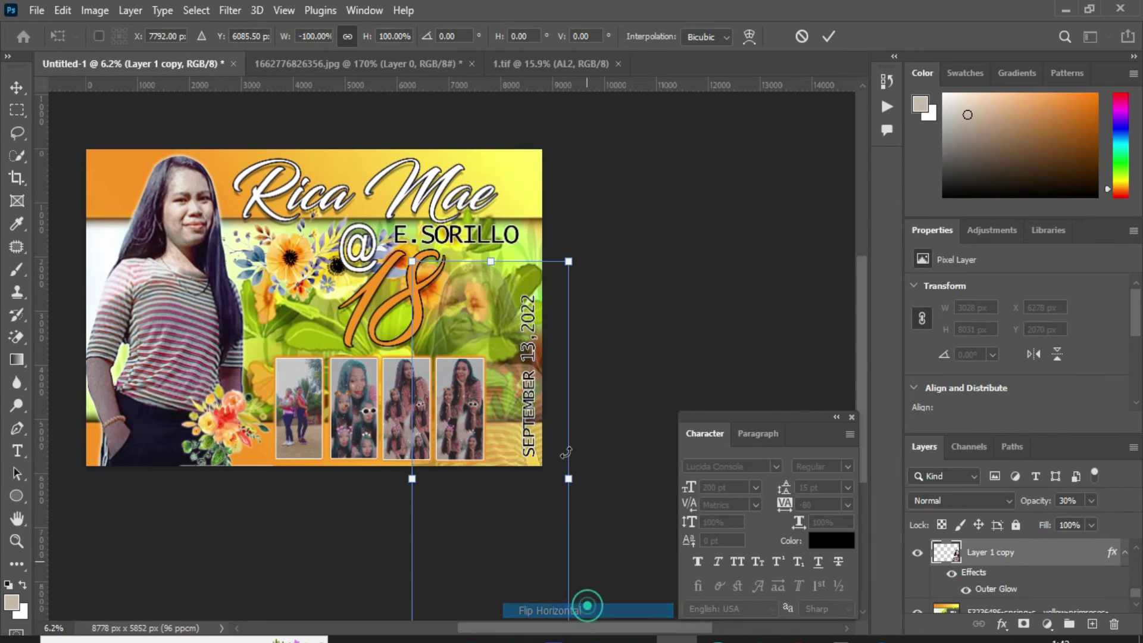
drag(570, 262, 577, 252)
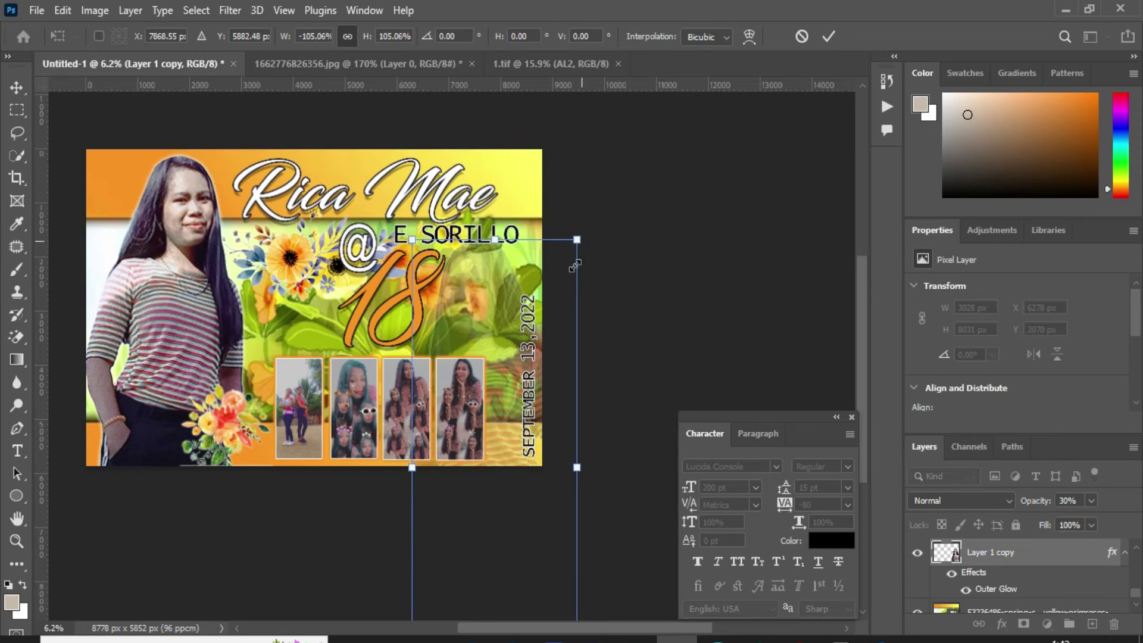
key(Return)
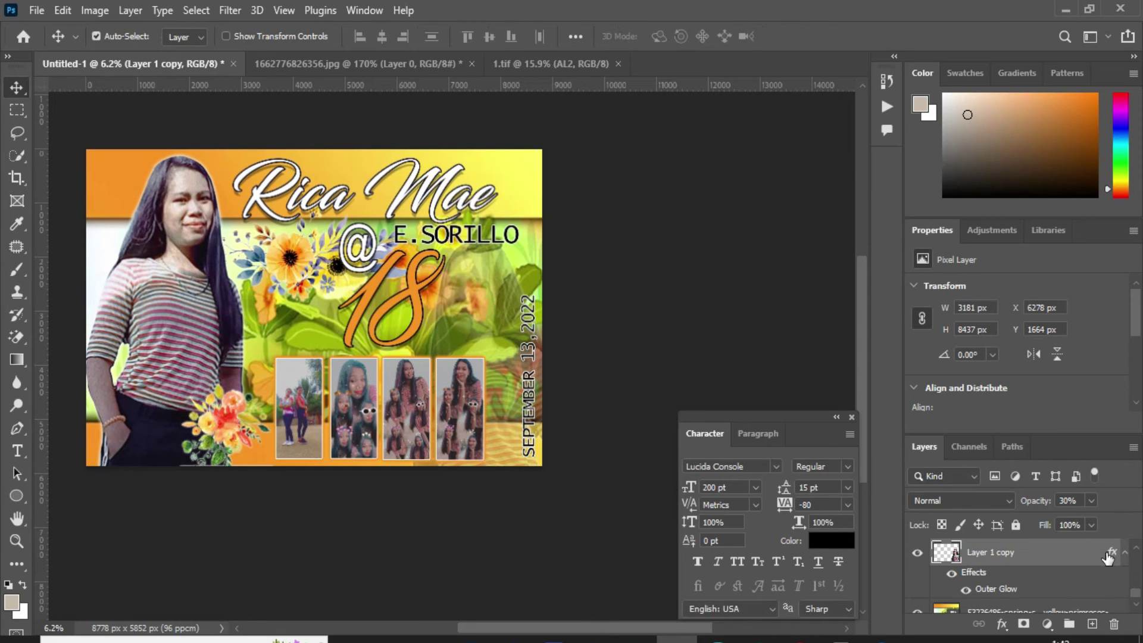
Step: Raise the portrait copy's opacity to 53% in Blending Options and reposition it
drag(785, 178, 1054, 177)
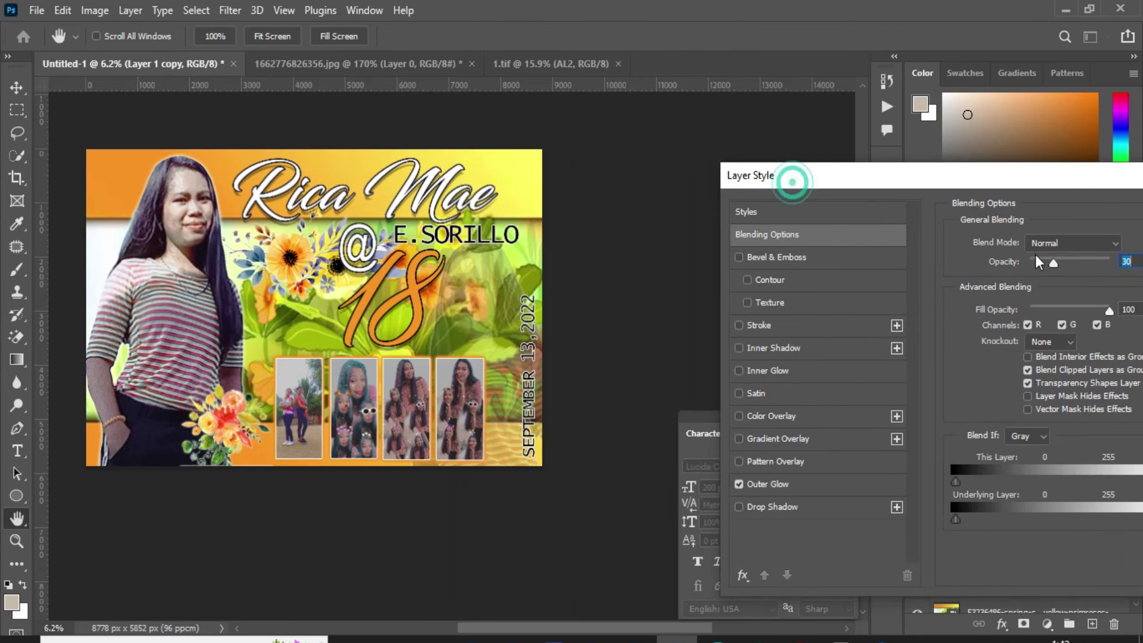
drag(1055, 262, 1073, 257)
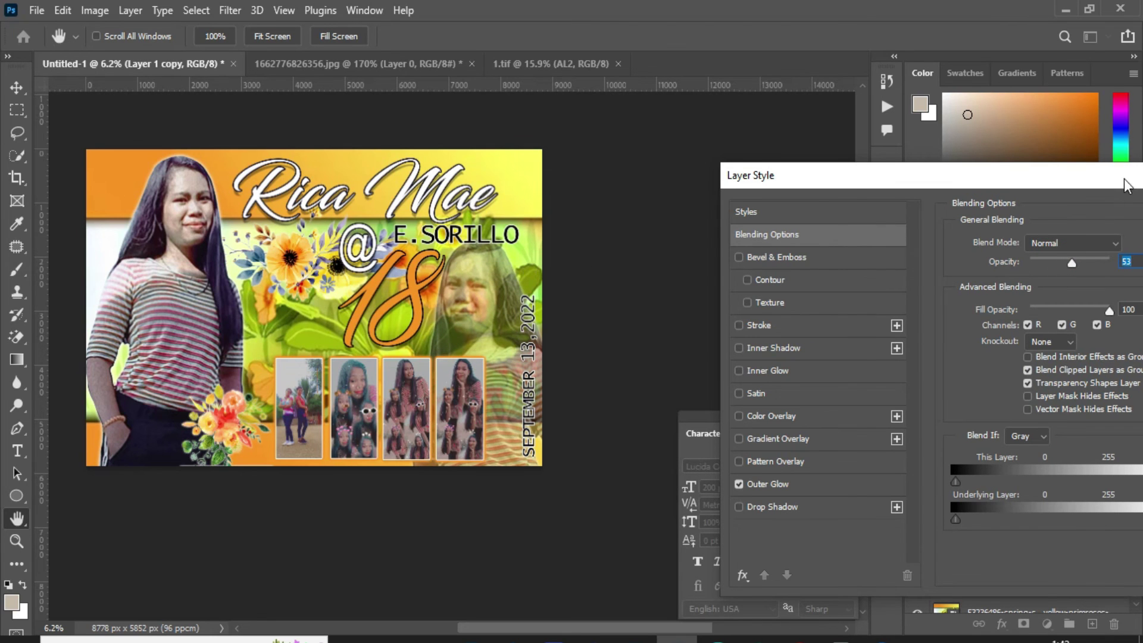
drag(1124, 180, 616, 485)
click(743, 516)
drag(485, 306, 471, 286)
scroll(506, 315, up, 2)
scroll(472, 321, down, 2)
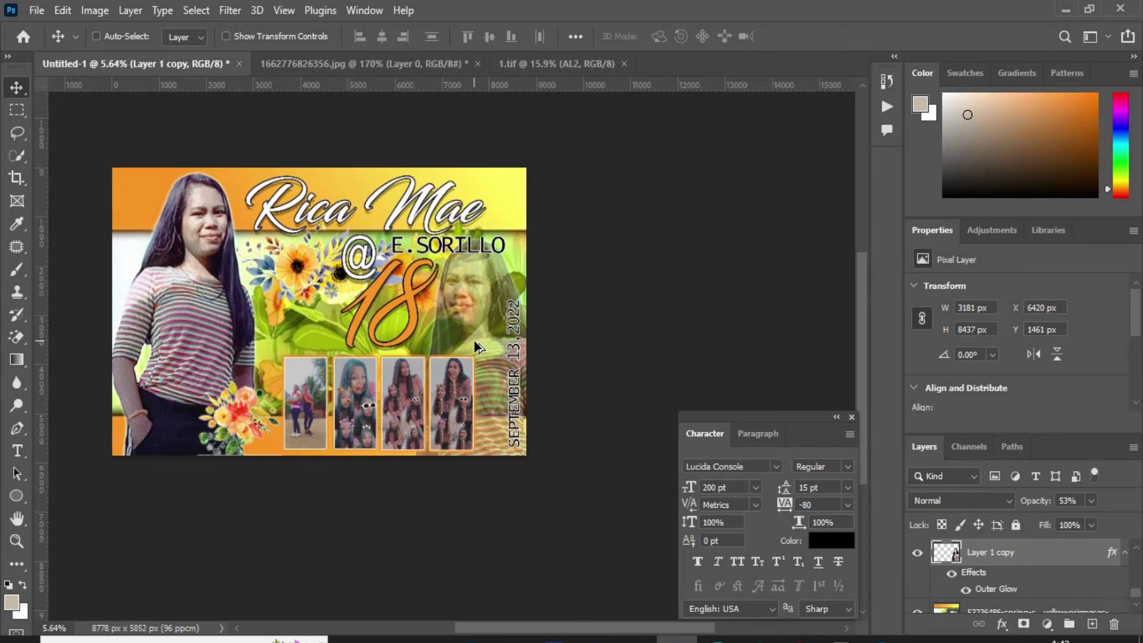
scroll(417, 359, up, 1)
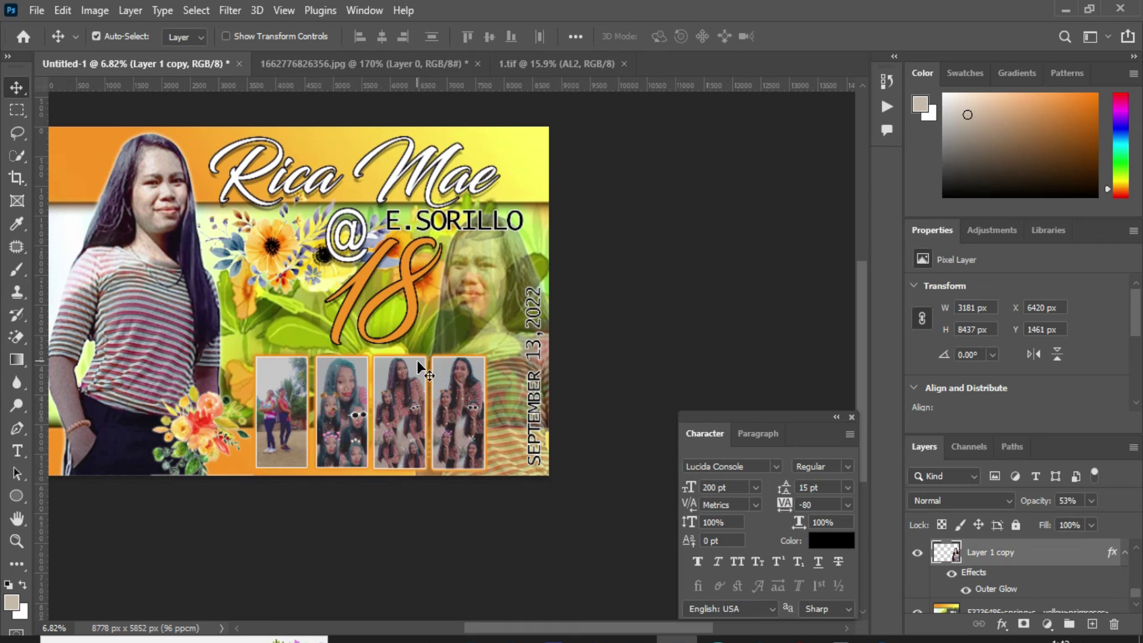
Step: Save the banner as TIFF file '2x3.tif' in the Desktop tarp folder, accepting the follow-up options
key(ctrl+s)
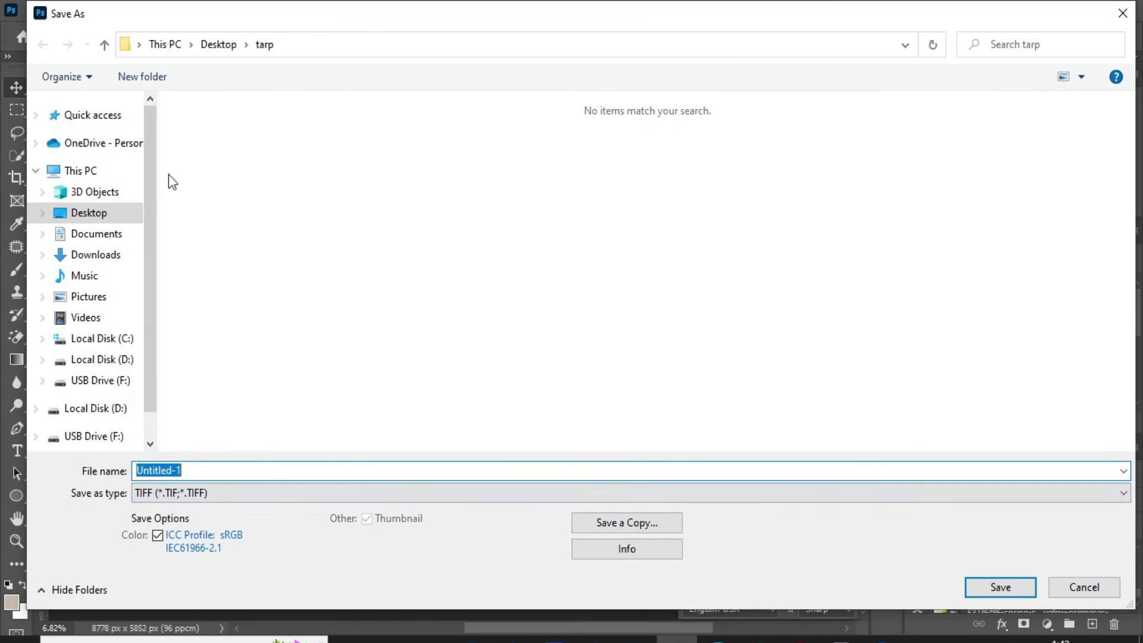
click(100, 215)
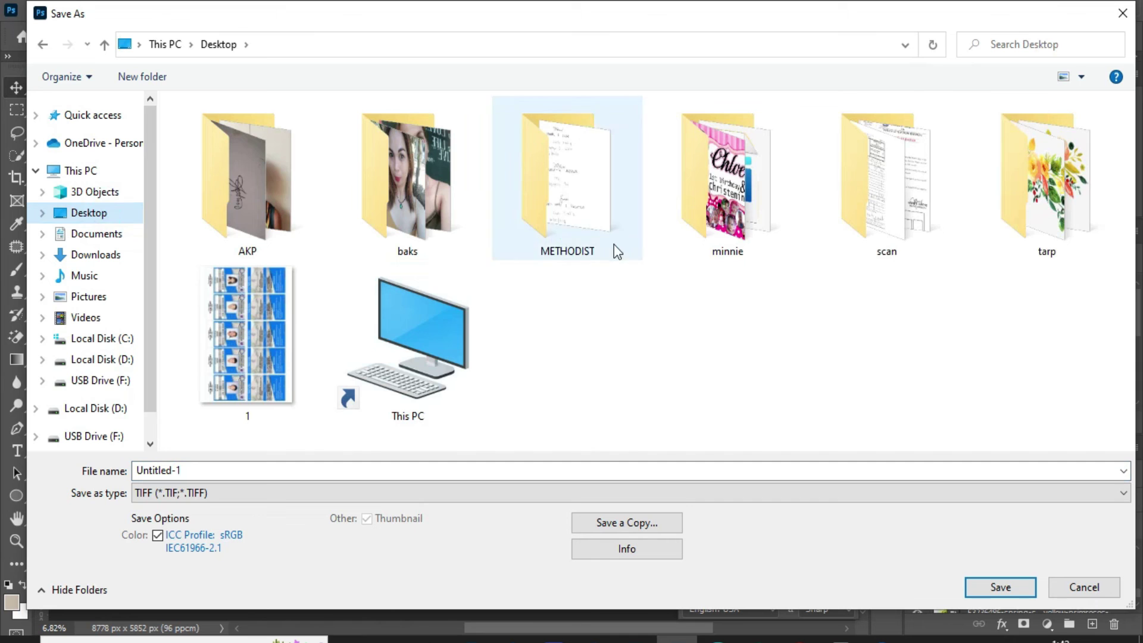
double_click(1047, 178)
click(373, 475)
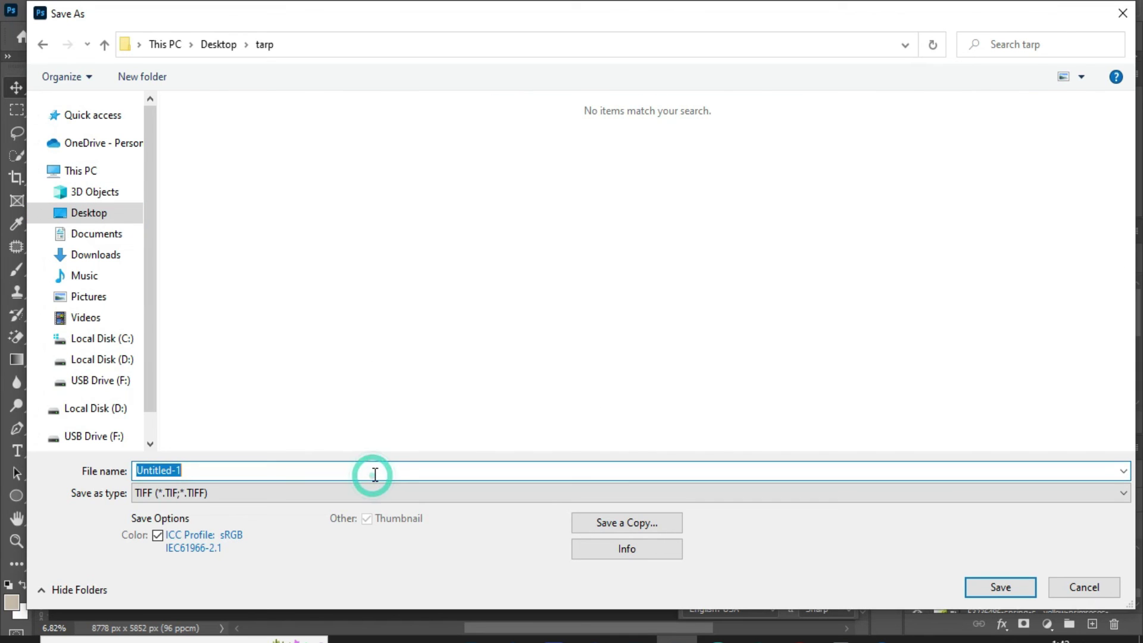
text(2x3)
key(Return)
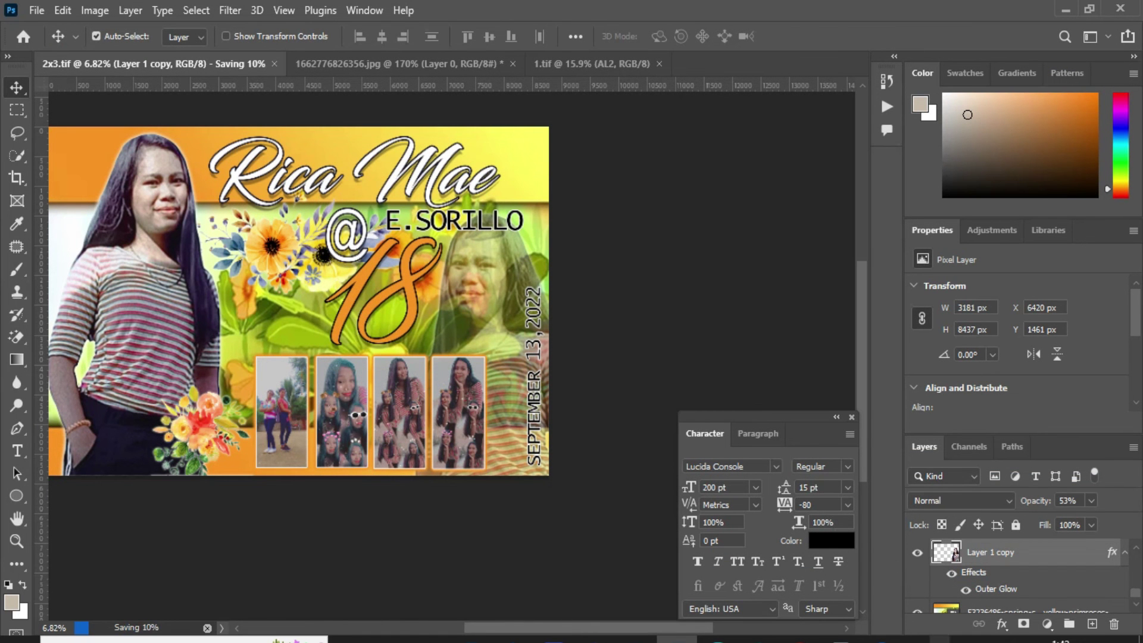
click(954, 639)
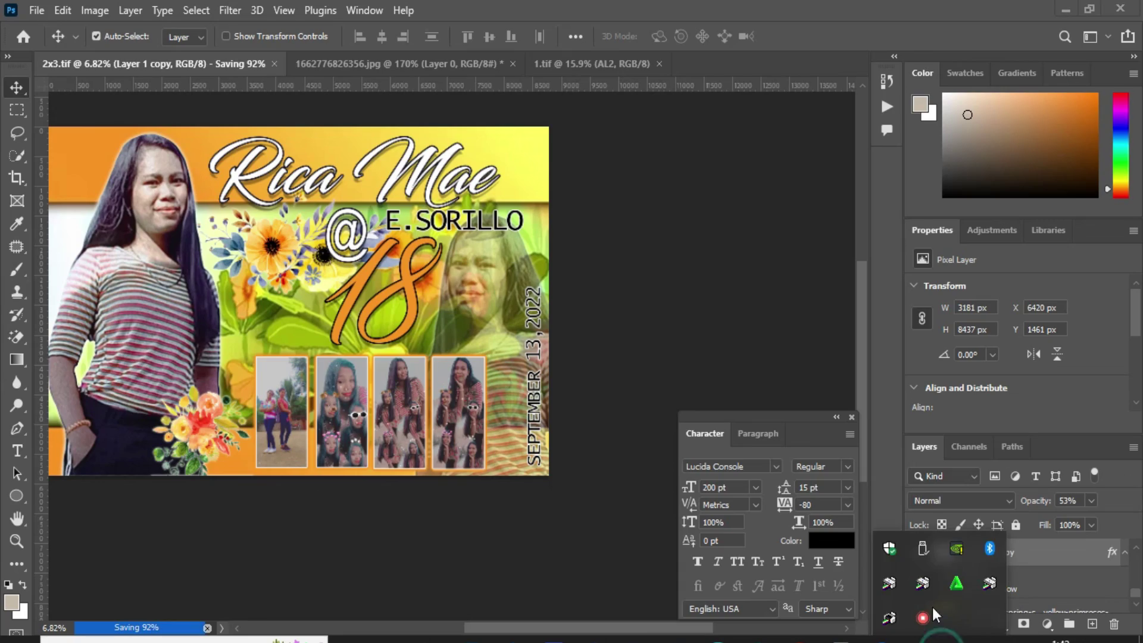
click(921, 617)
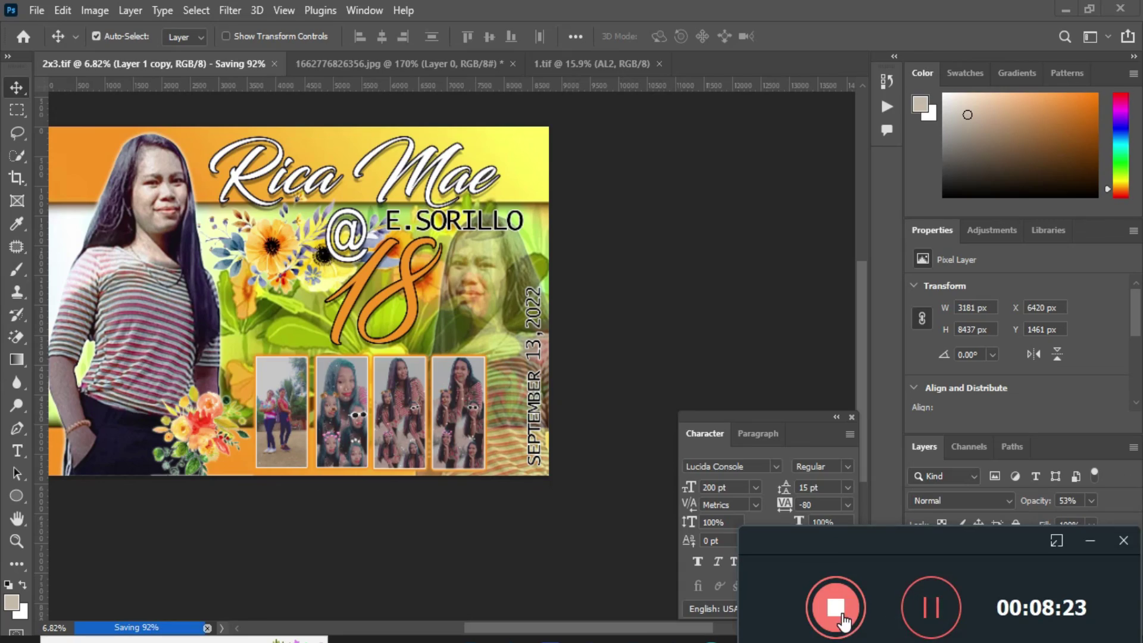
click(836, 607)
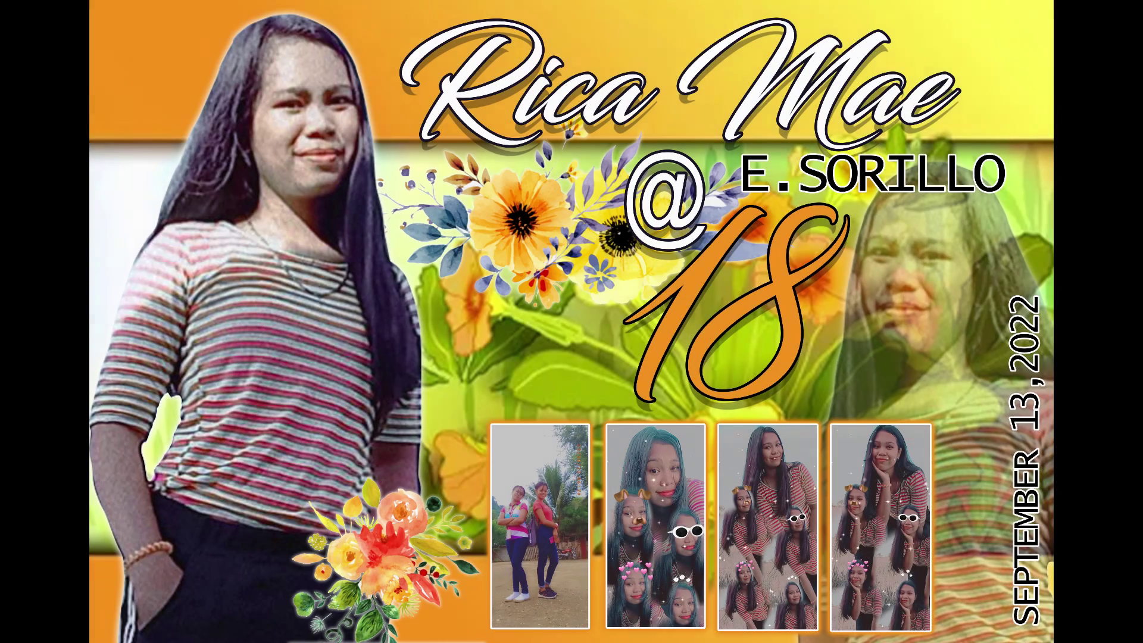